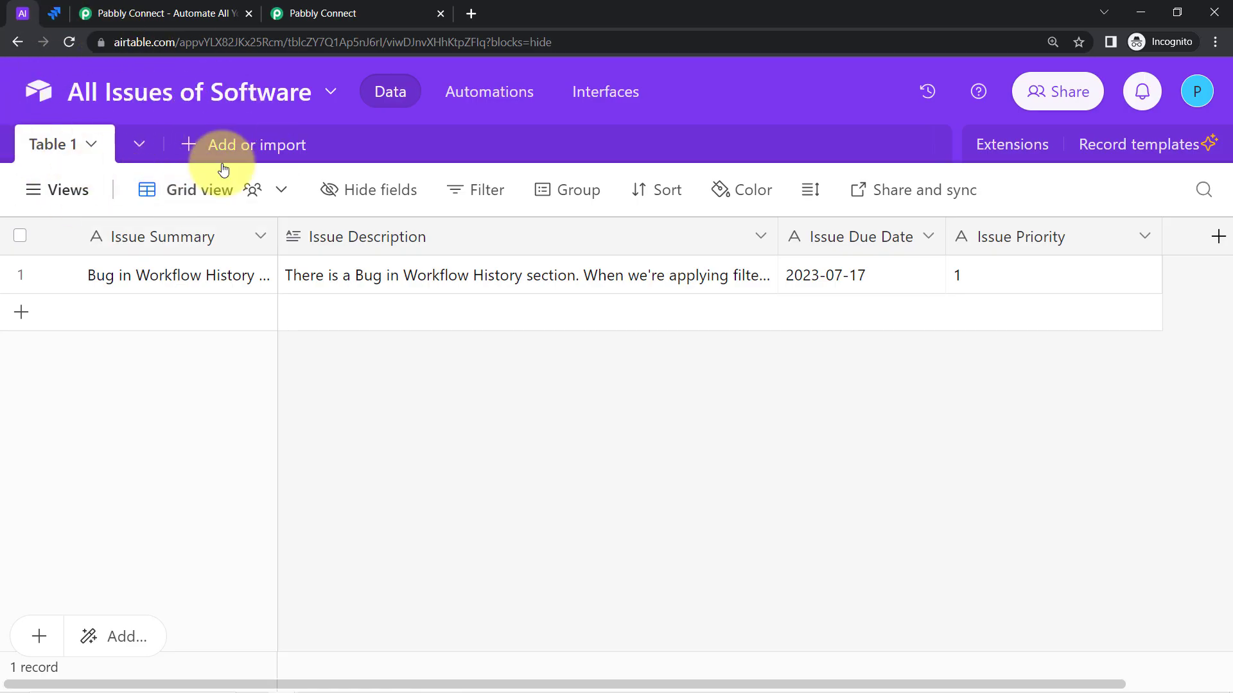
Step: Compare the issue records in the Airtable base with the unassigned issues queue in Jira
{"action": "left_click", "coordinate": [53, 13]}
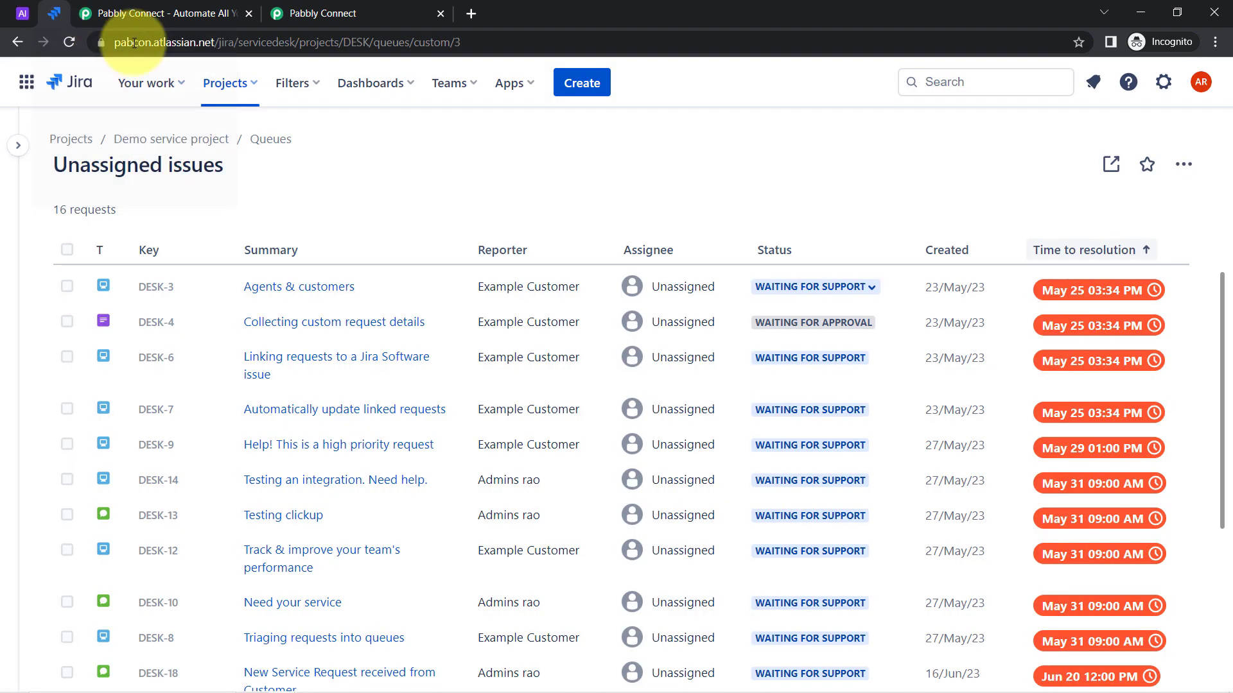
{"action": "left_click", "coordinate": [23, 12]}
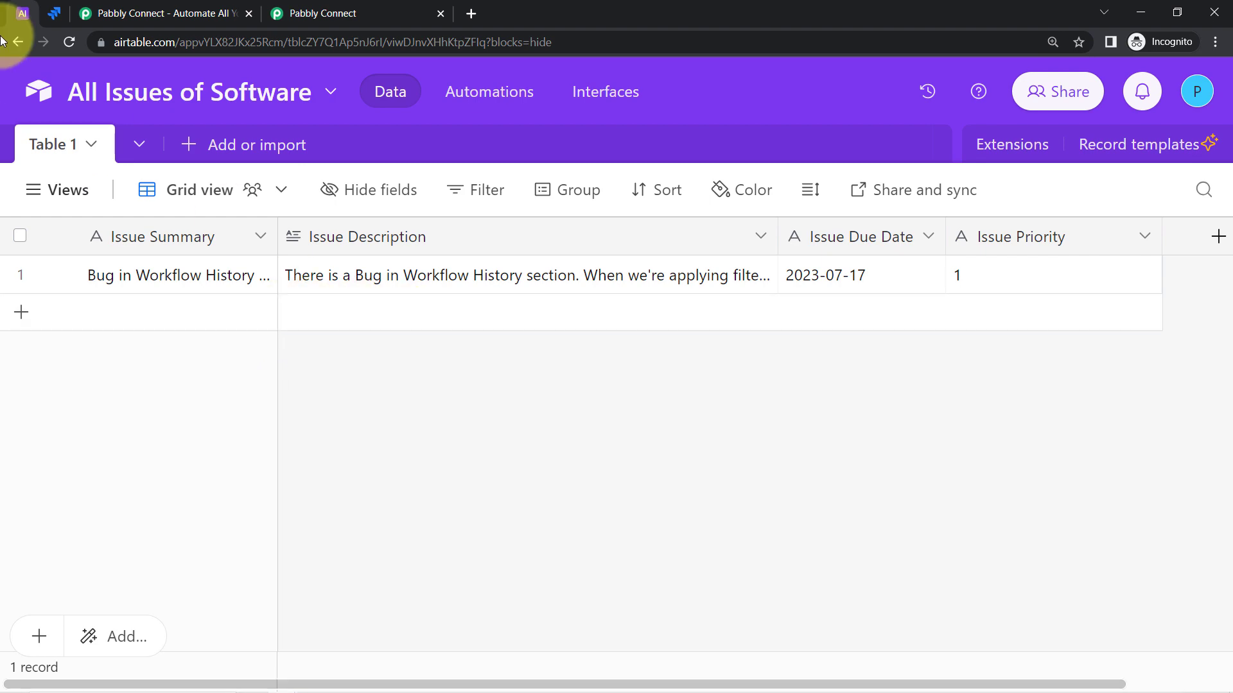
{"action": "left_click", "coordinate": [51, 8]}
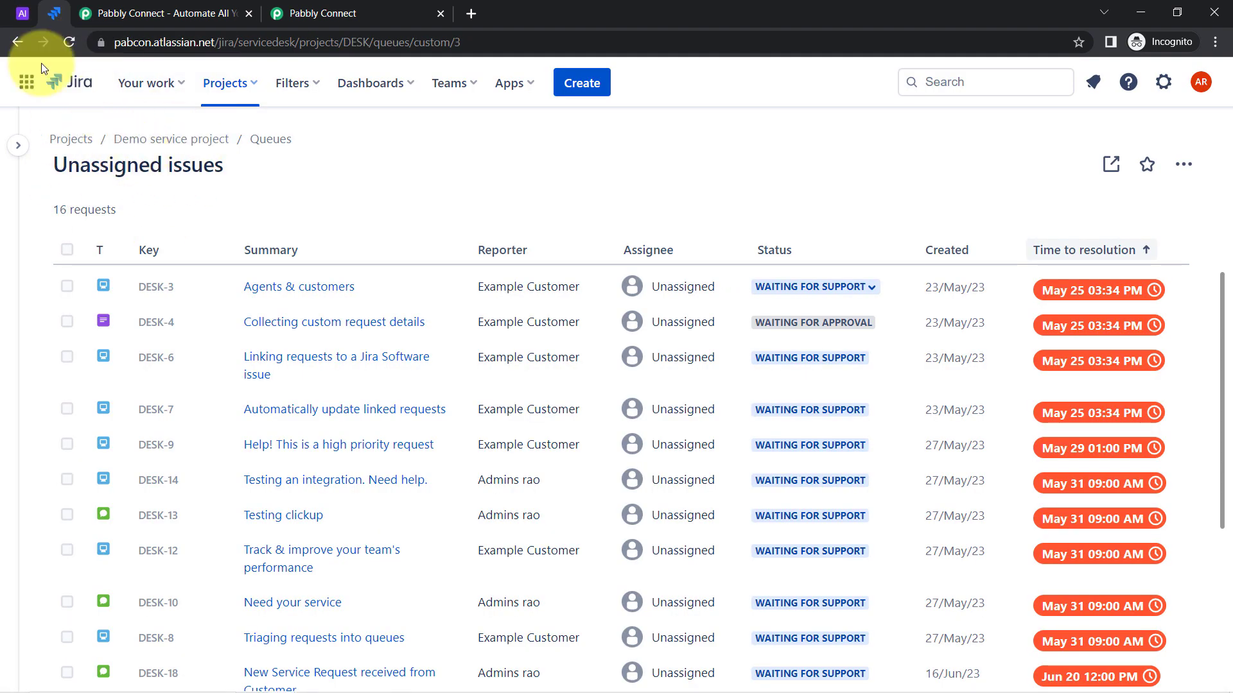
{"action": "left_click", "coordinate": [23, 13]}
{"action": "left_click", "coordinate": [54, 18]}
{"action": "left_click", "coordinate": [23, 13]}
{"action": "left_click", "coordinate": [54, 18]}
Step: Look over the Pabbly Connect landing page and the workflow list on its dashboard
{"action": "left_click", "coordinate": [138, 14]}
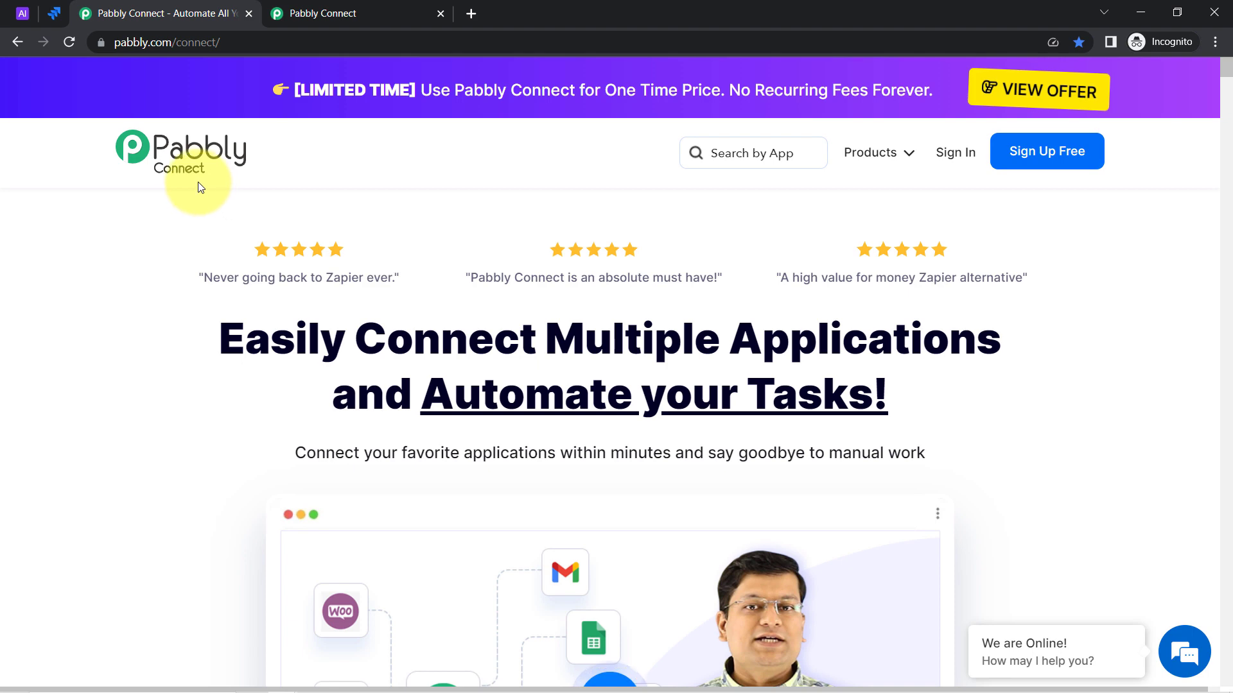
{"action": "left_click_drag", "start_coordinate": [219, 319], "coordinate": [739, 446]}
{"action": "left_click", "coordinate": [298, 14]}
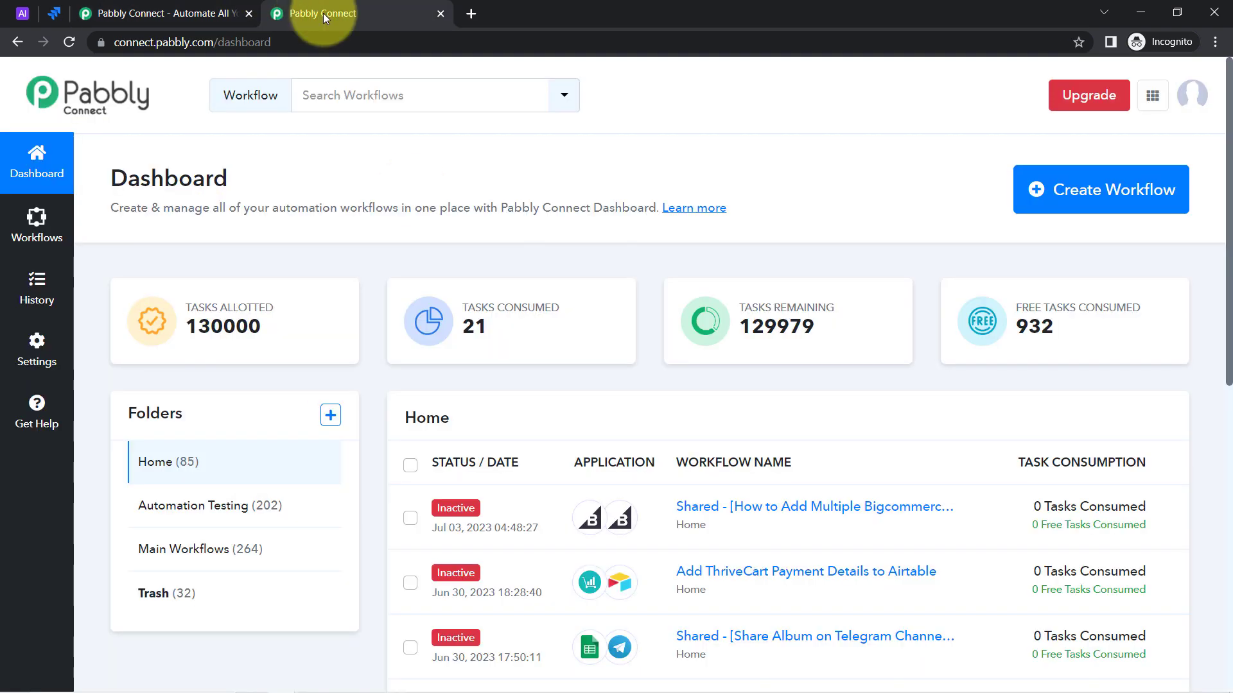
{"action": "scroll", "coordinate": [511, 295], "scroll_direction": "down", "scroll_amount": 5}
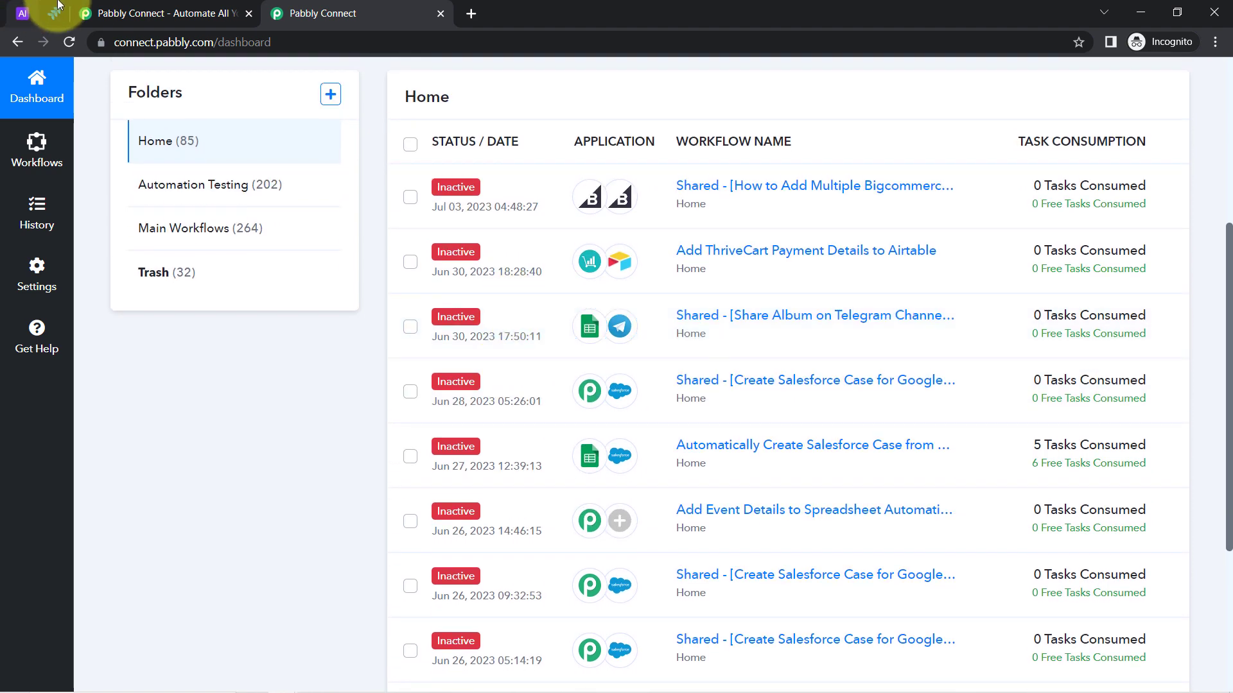
{"action": "left_click", "coordinate": [160, 14]}
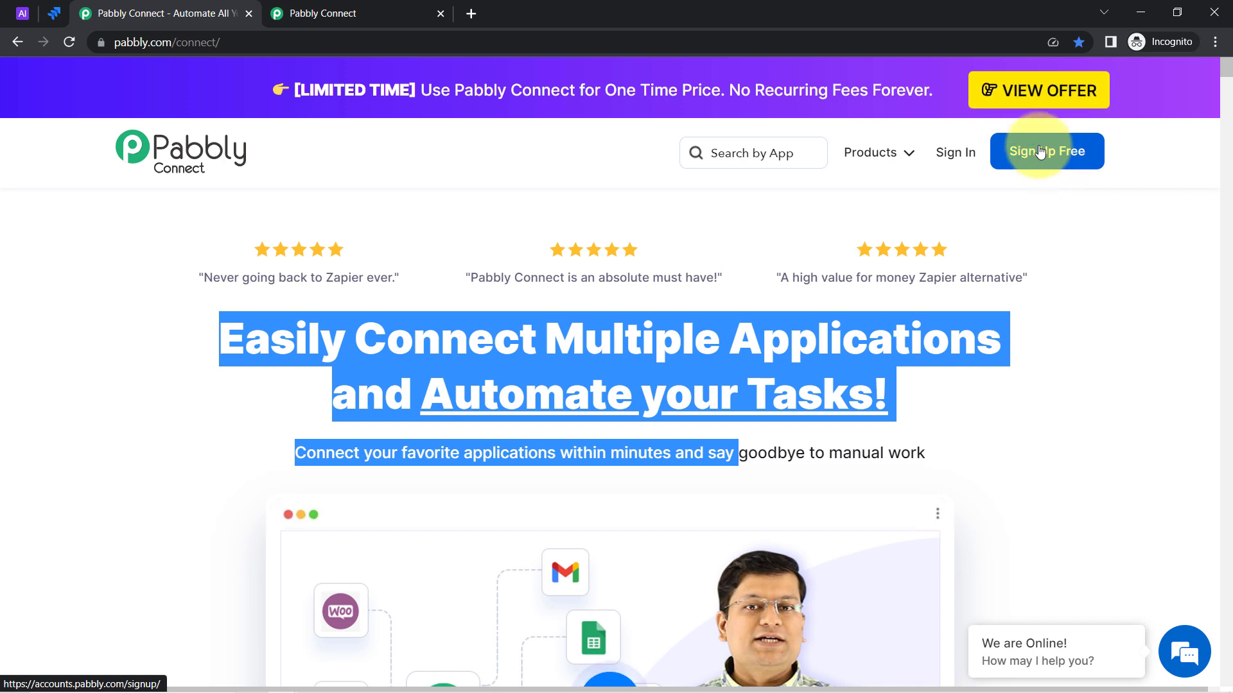
{"action": "left_click", "coordinate": [323, 13]}
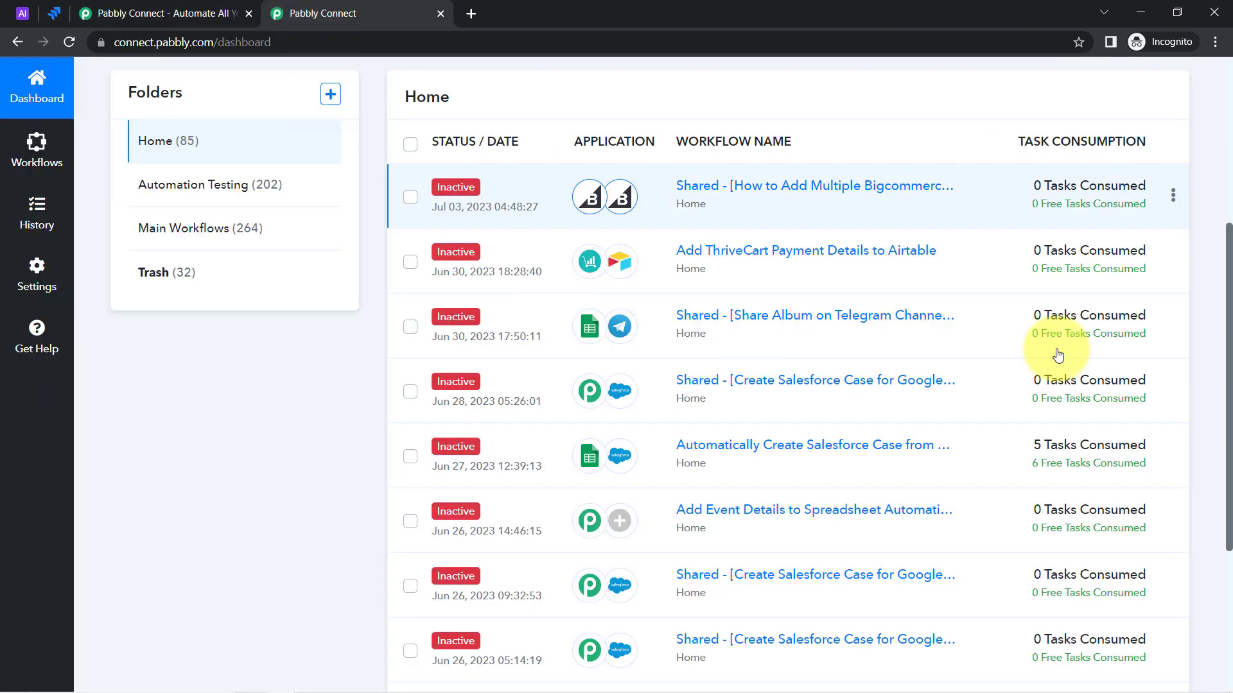
{"action": "left_click_drag", "start_coordinate": [1228, 259], "coordinate": [1228, 95]}
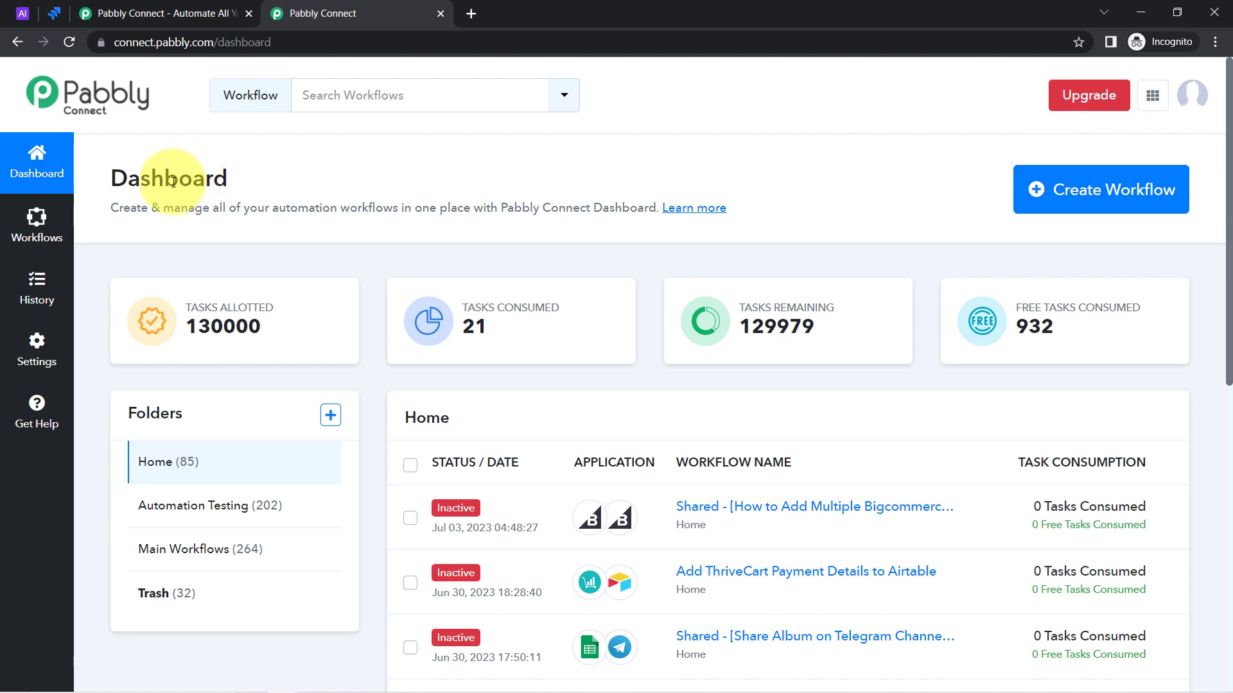
{"action": "left_click_drag", "start_coordinate": [110, 175], "coordinate": [215, 192]}
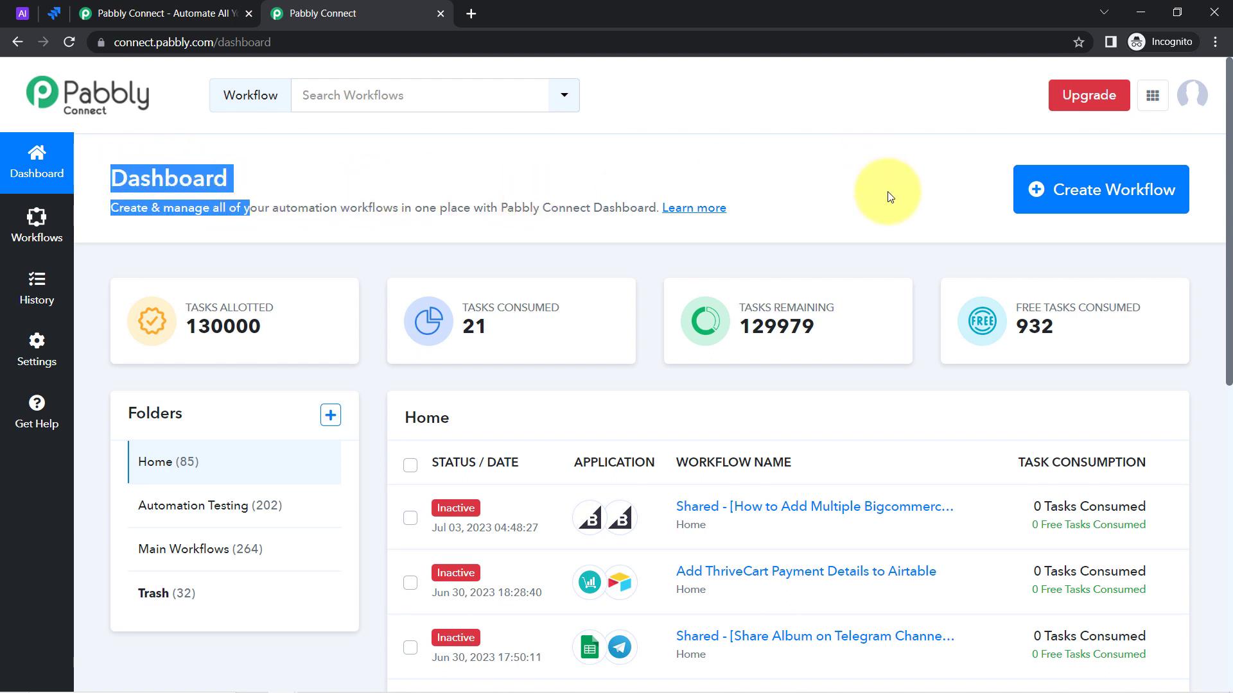
Step: Create a workflow named "Automatically Create Jira Issues from Airtable"
{"action": "left_click", "coordinate": [1061, 192]}
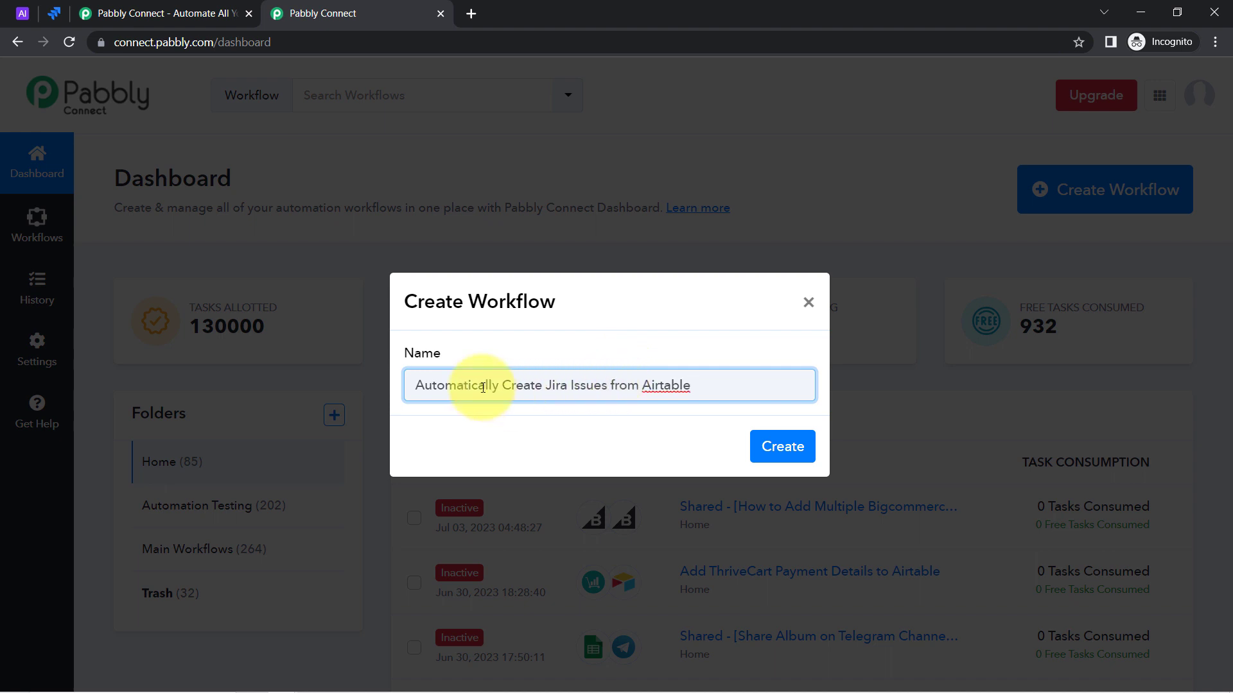
{"action": "left_click_drag", "start_coordinate": [452, 385], "coordinate": [658, 385]}
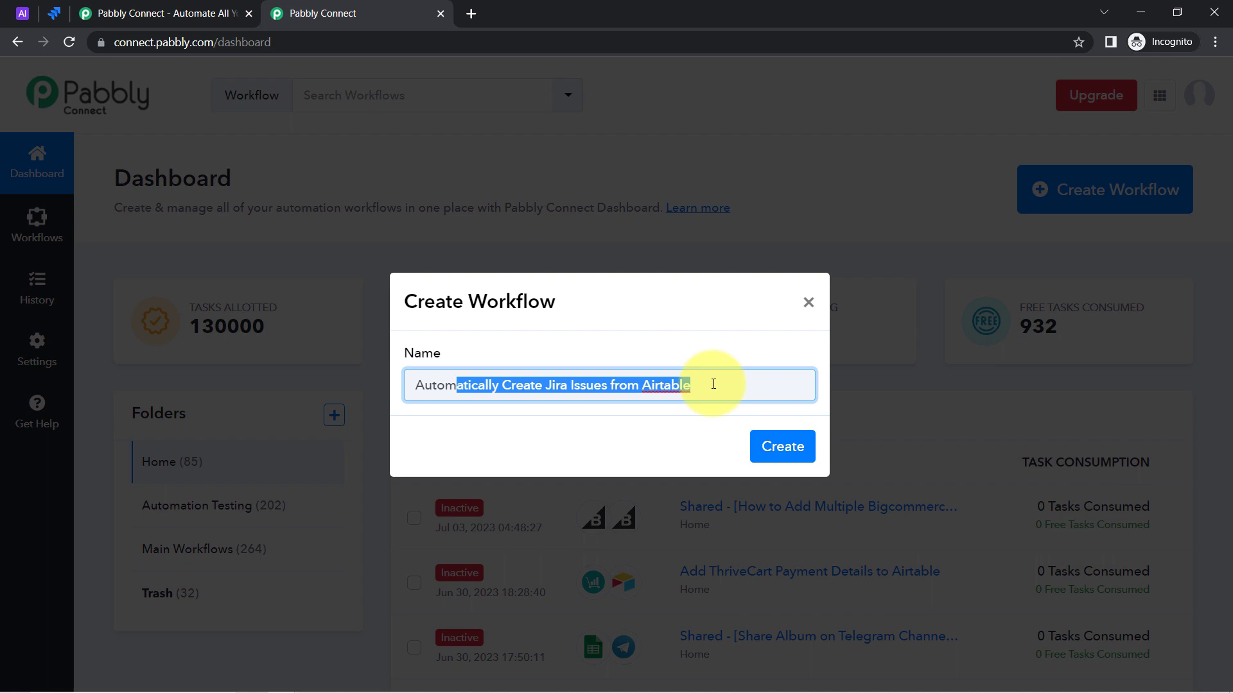
{"action": "left_click", "coordinate": [714, 384]}
{"action": "left_click", "coordinate": [782, 445]}
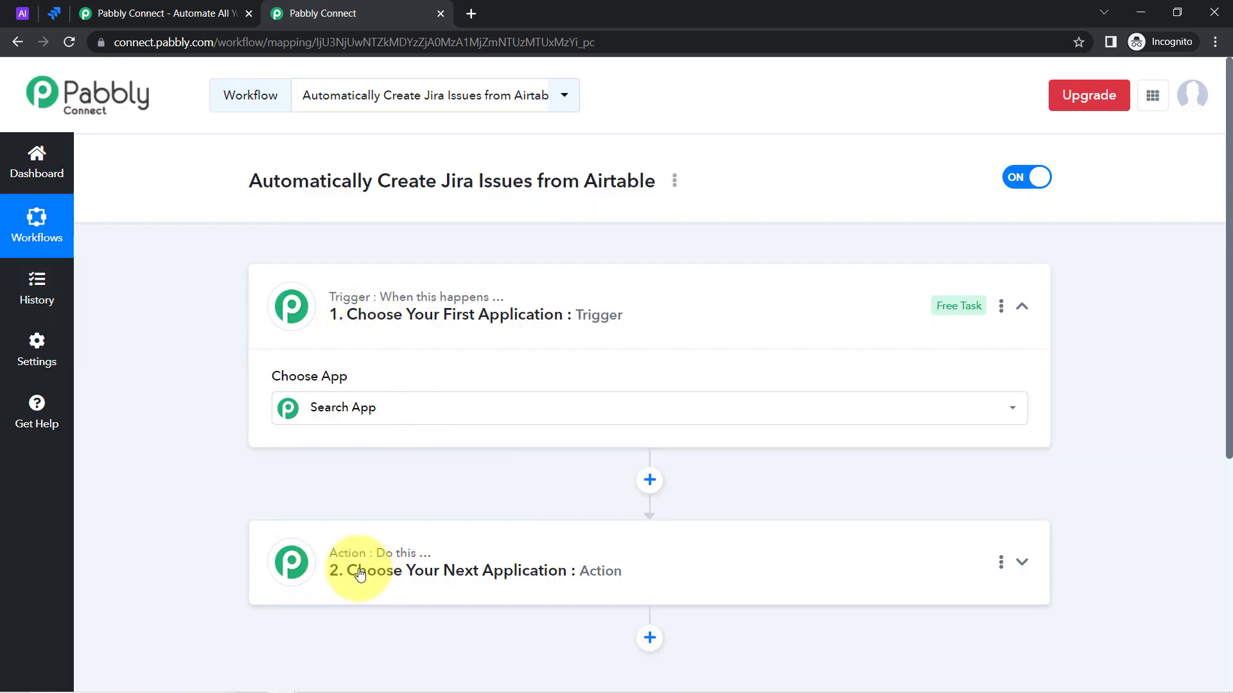
Step: Choose Airtable as the application for the workflow's trigger step
{"action": "left_click", "coordinate": [350, 297]}
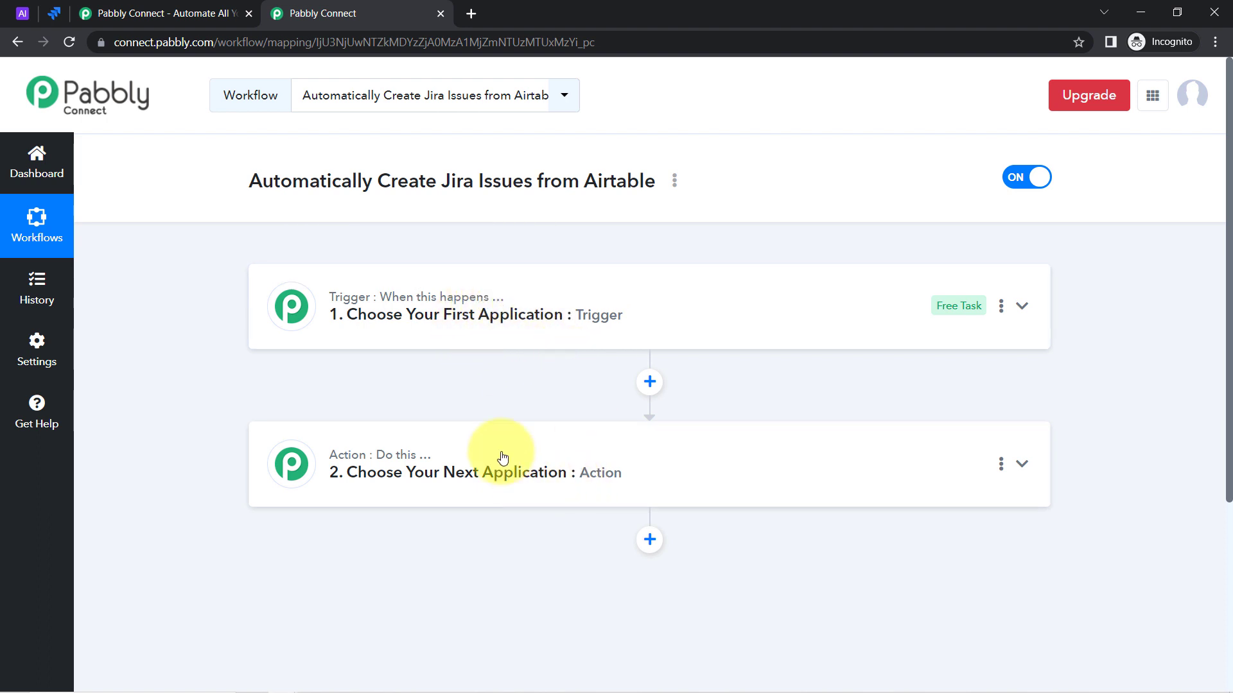
{"action": "left_click", "coordinate": [456, 331]}
{"action": "left_click_drag", "start_coordinate": [276, 187], "coordinate": [597, 188]}
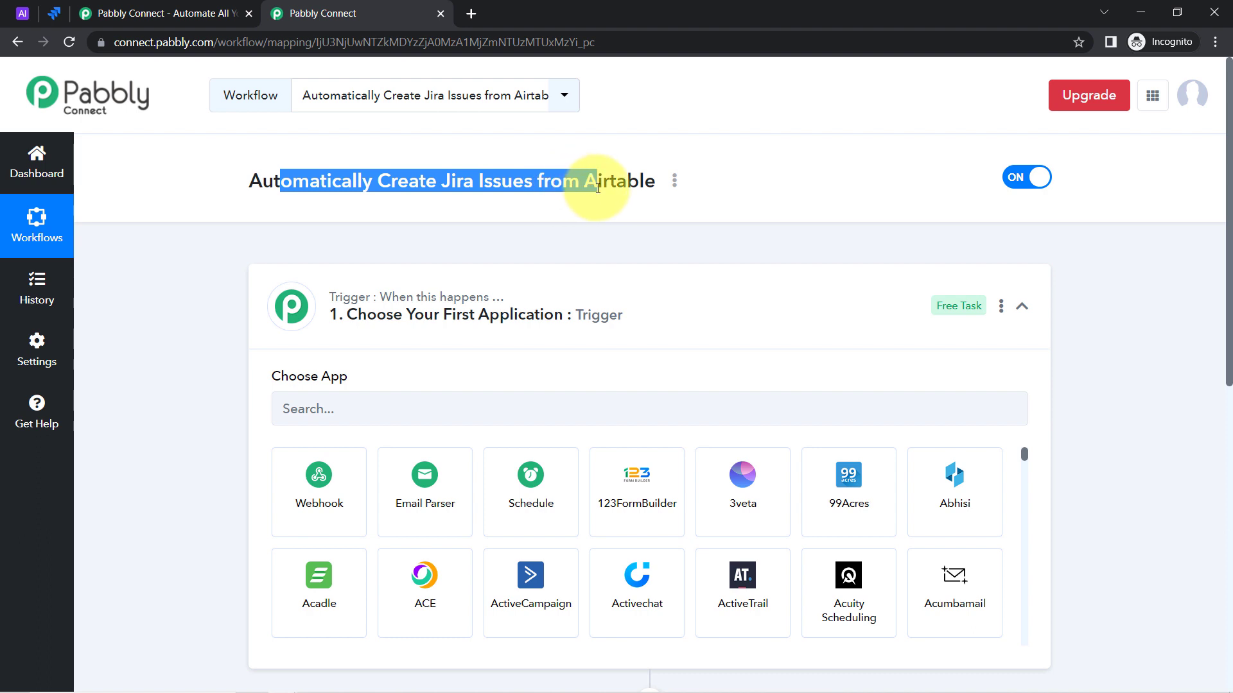
{"action": "left_click", "coordinate": [404, 402]}
{"action": "type", "text": "airt"}
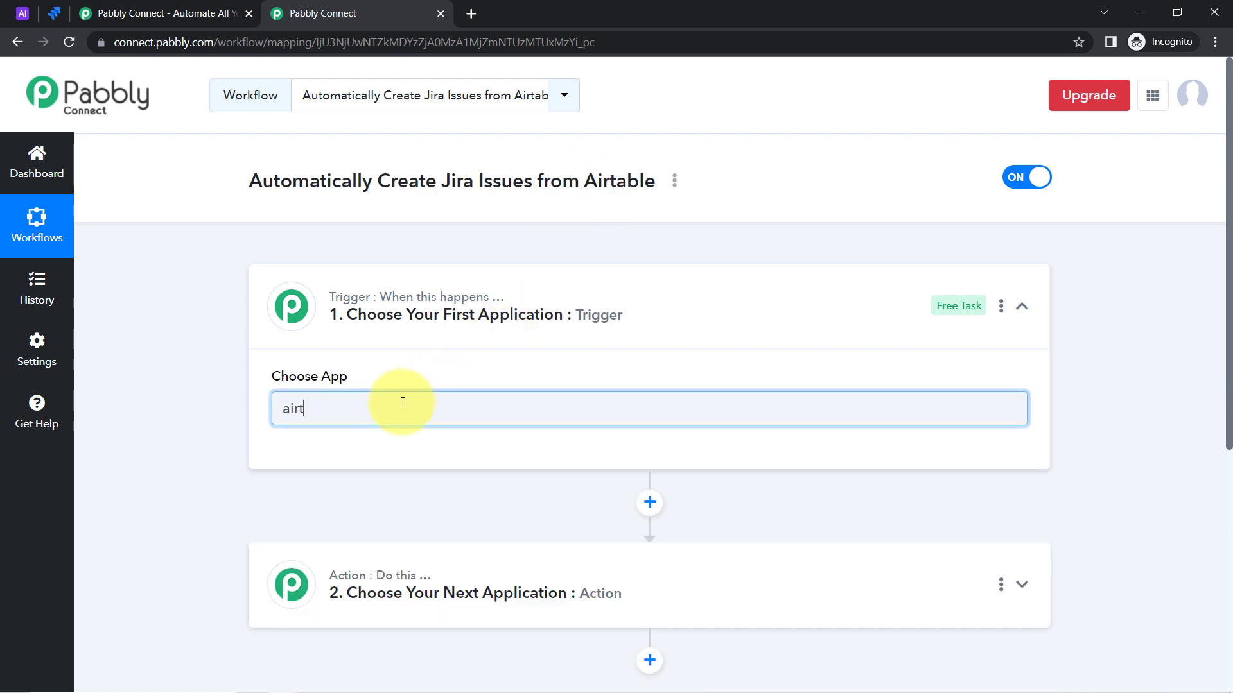
{"action": "type", "text": "sab"}
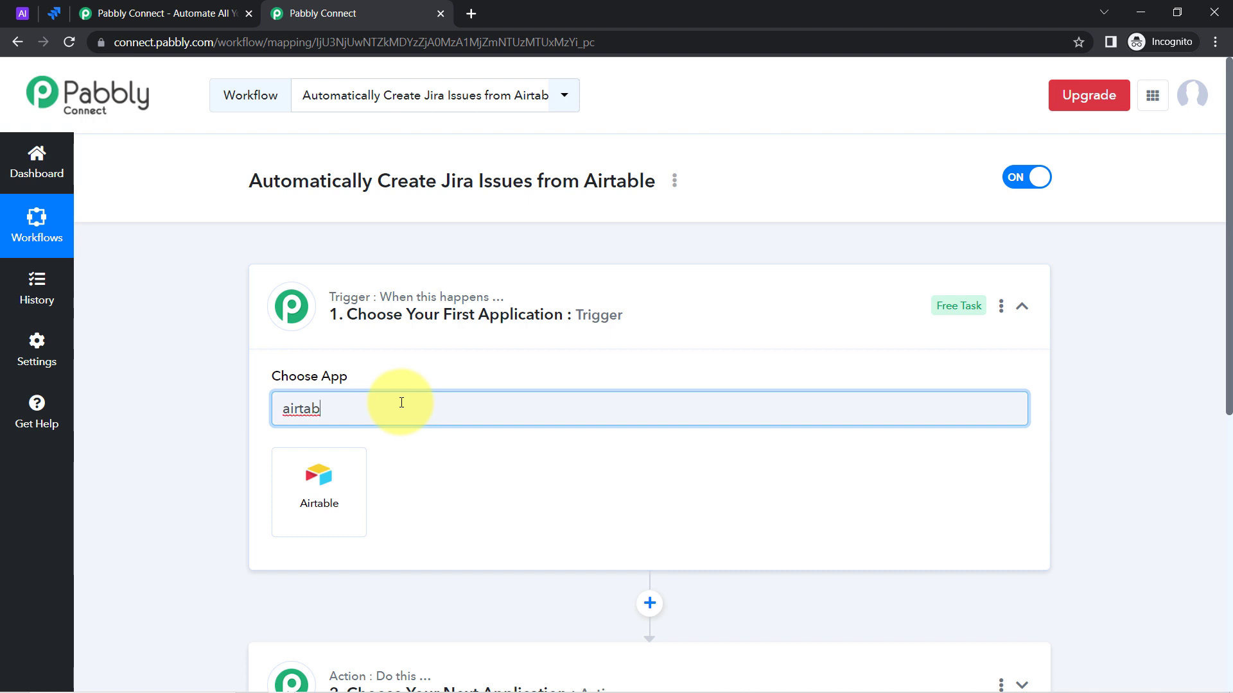
{"action": "left_click", "coordinate": [308, 489]}
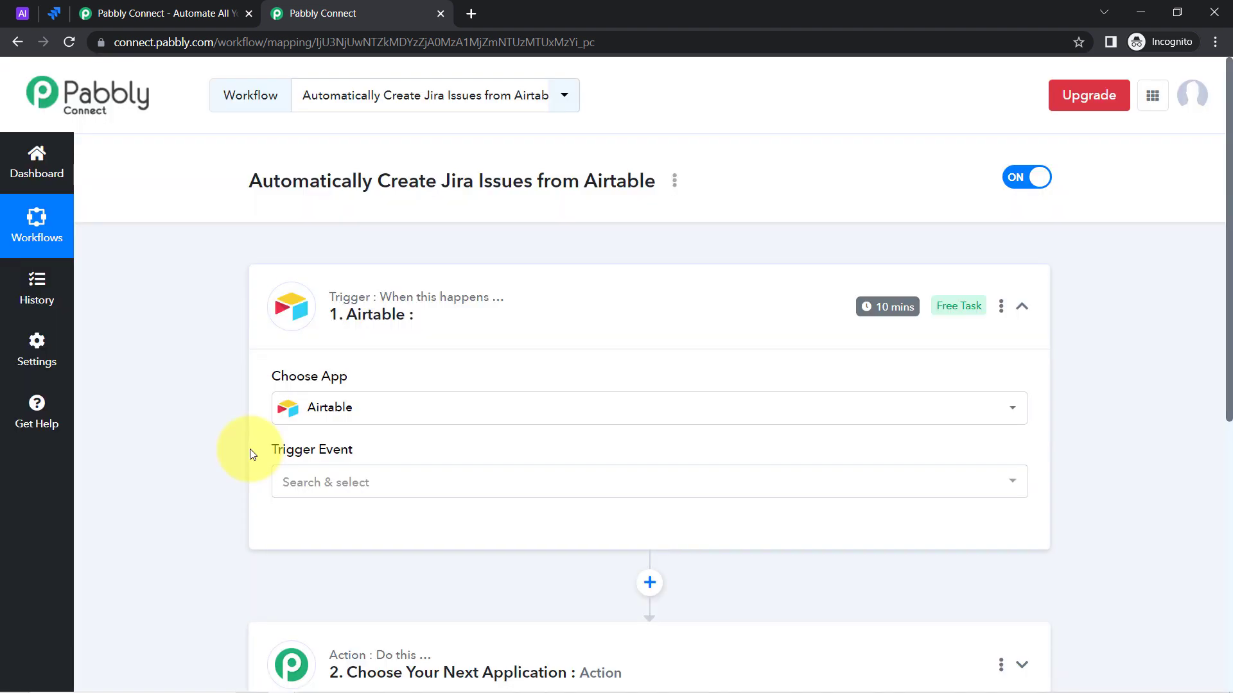
Step: Choose Jira Software as the application for the workflow's action step
{"action": "scroll", "coordinate": [252, 454], "scroll_direction": "down", "scroll_amount": 5}
{"action": "left_click", "coordinate": [372, 363]}
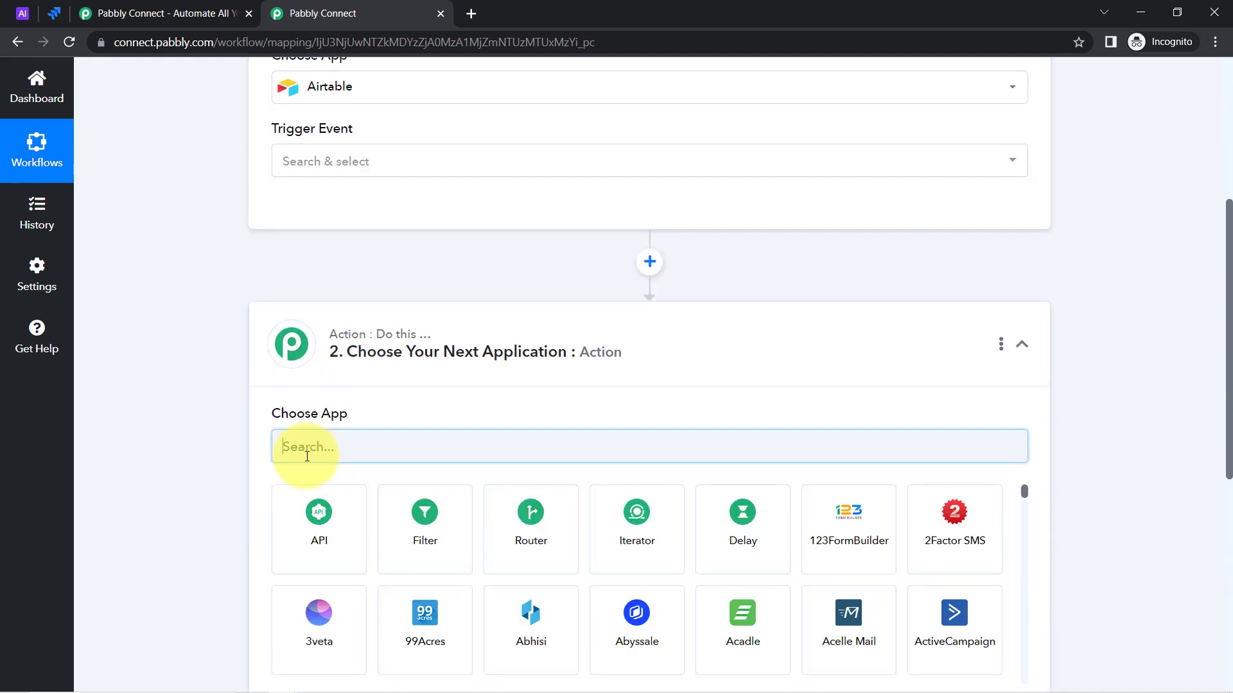
{"action": "left_click", "coordinate": [312, 455]}
{"action": "type", "text": "jira"}
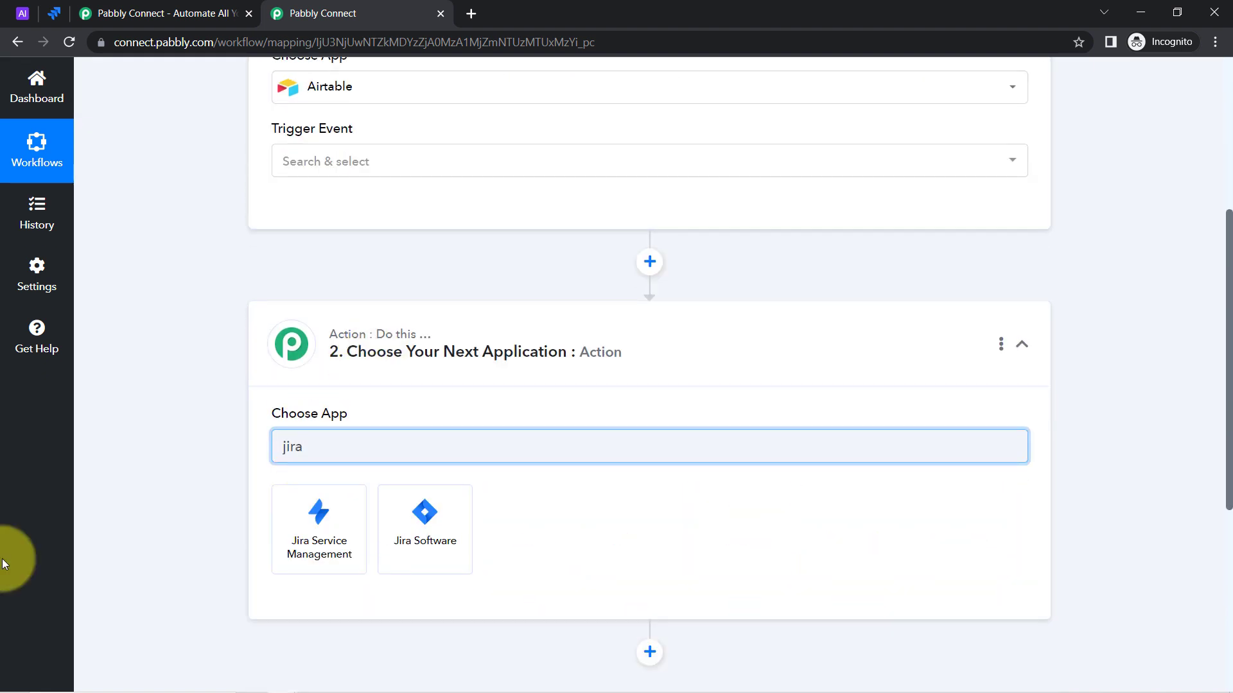
{"action": "left_click", "coordinate": [417, 535]}
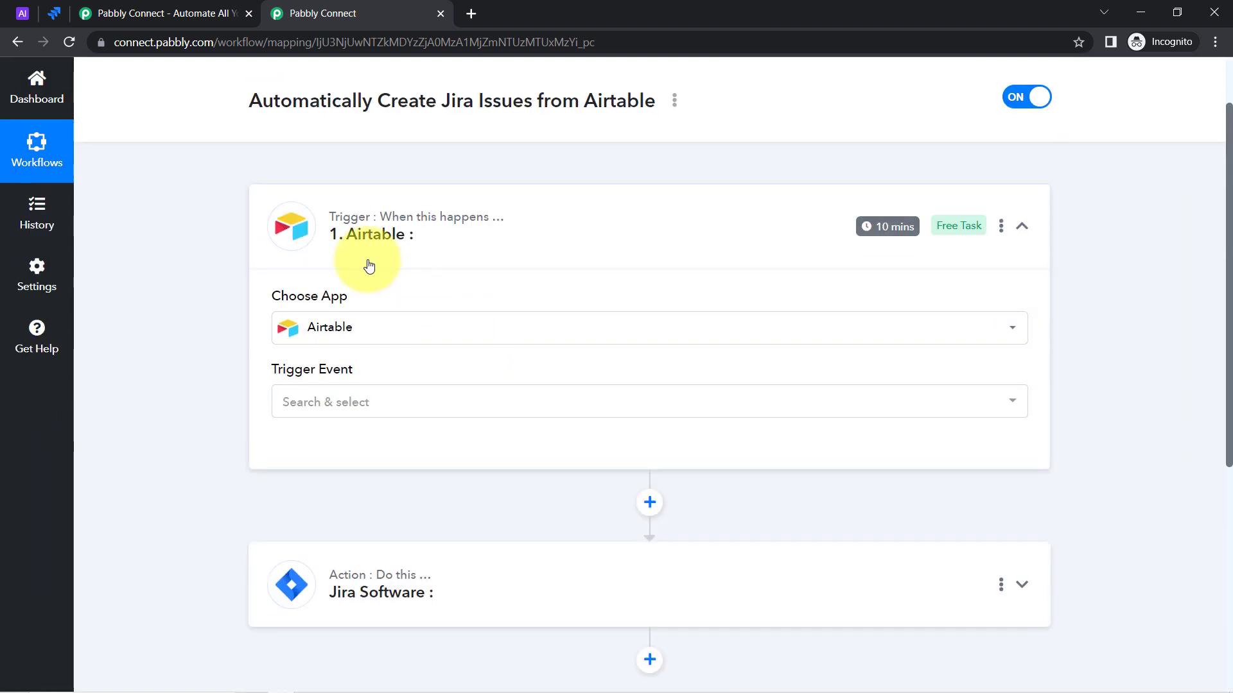
Step: Set the Airtable trigger event to New Record
{"action": "left_click", "coordinate": [385, 218]}
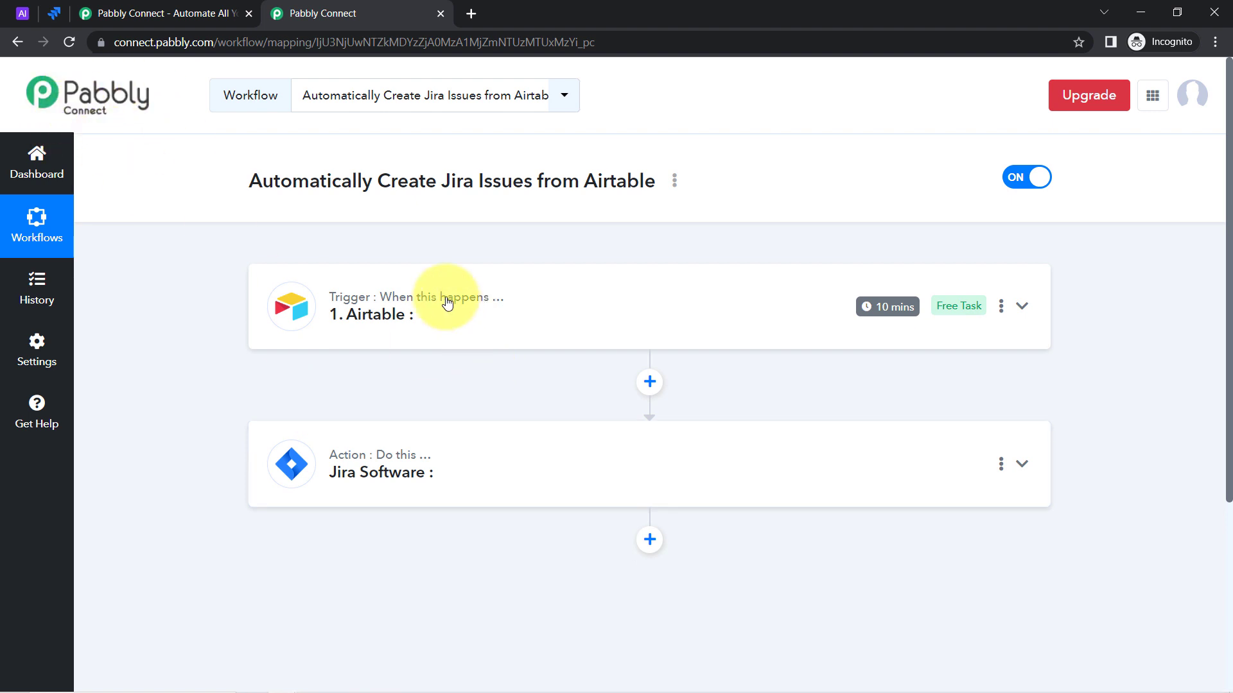
{"action": "left_click", "coordinate": [467, 316]}
{"action": "scroll", "coordinate": [429, 306], "scroll_direction": "down", "scroll_amount": 4}
{"action": "left_click", "coordinate": [319, 256]}
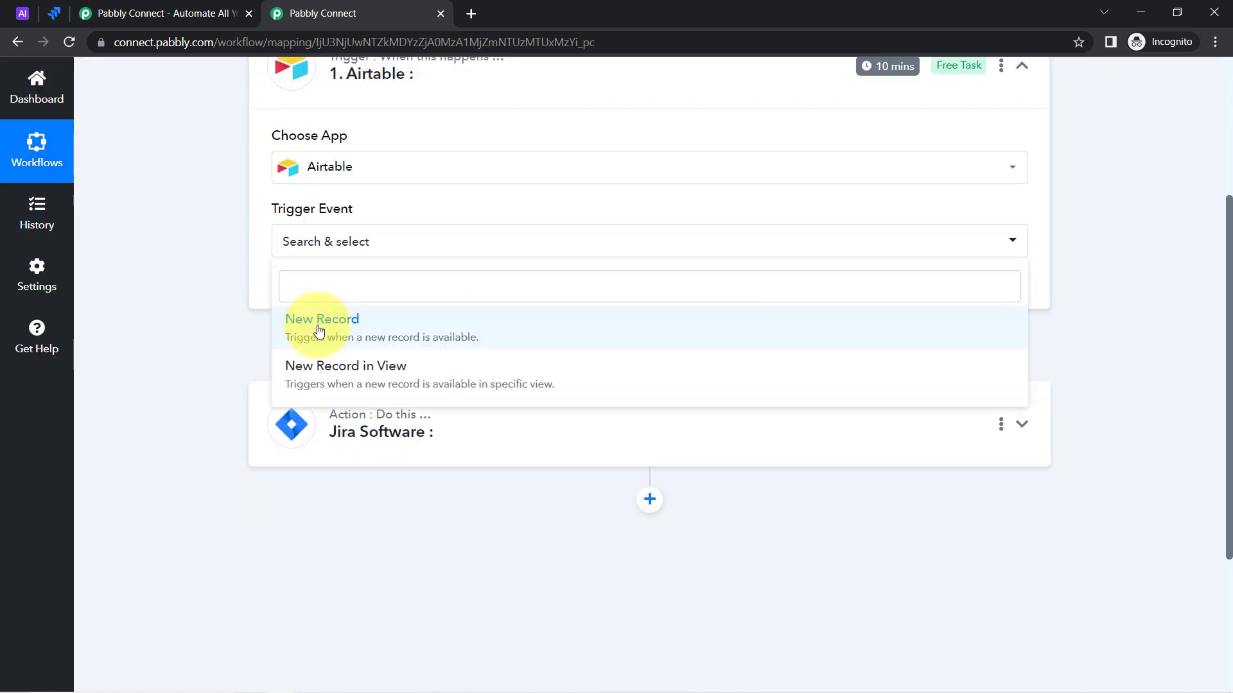
{"action": "left_click", "coordinate": [319, 328]}
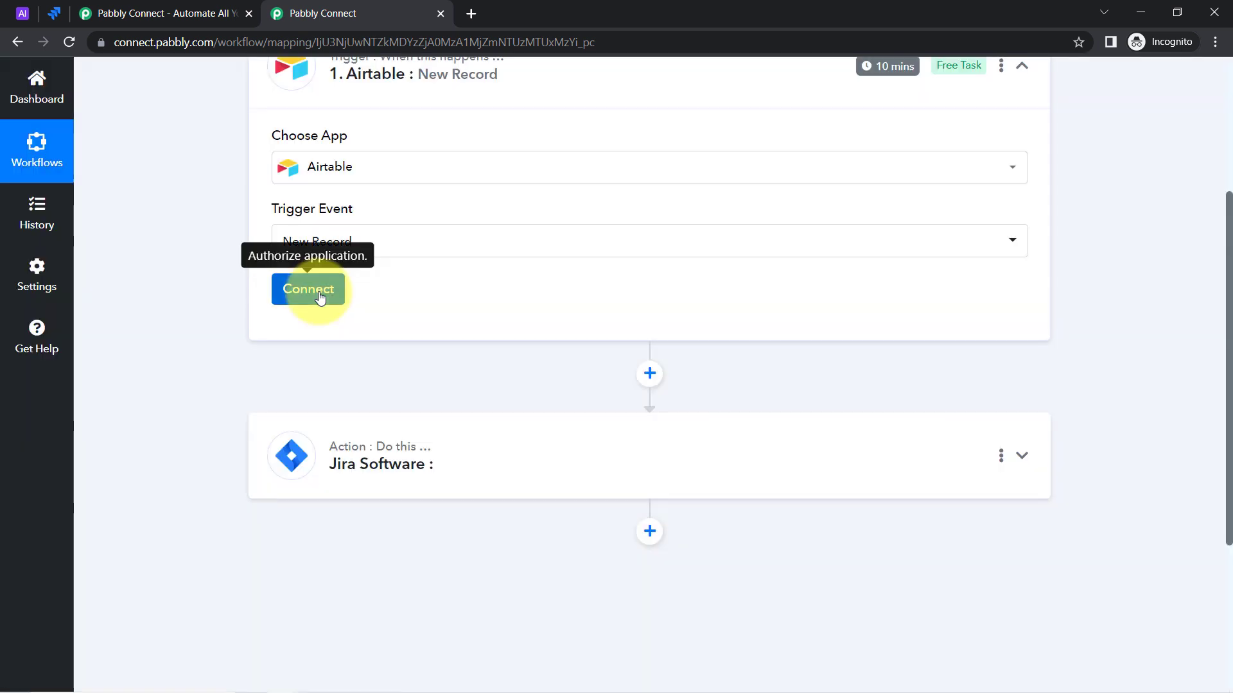
Step: Begin adding a new Airtable connection for the trigger and open Airtable's Developer Hub in a separate tab
{"action": "left_click", "coordinate": [313, 293]}
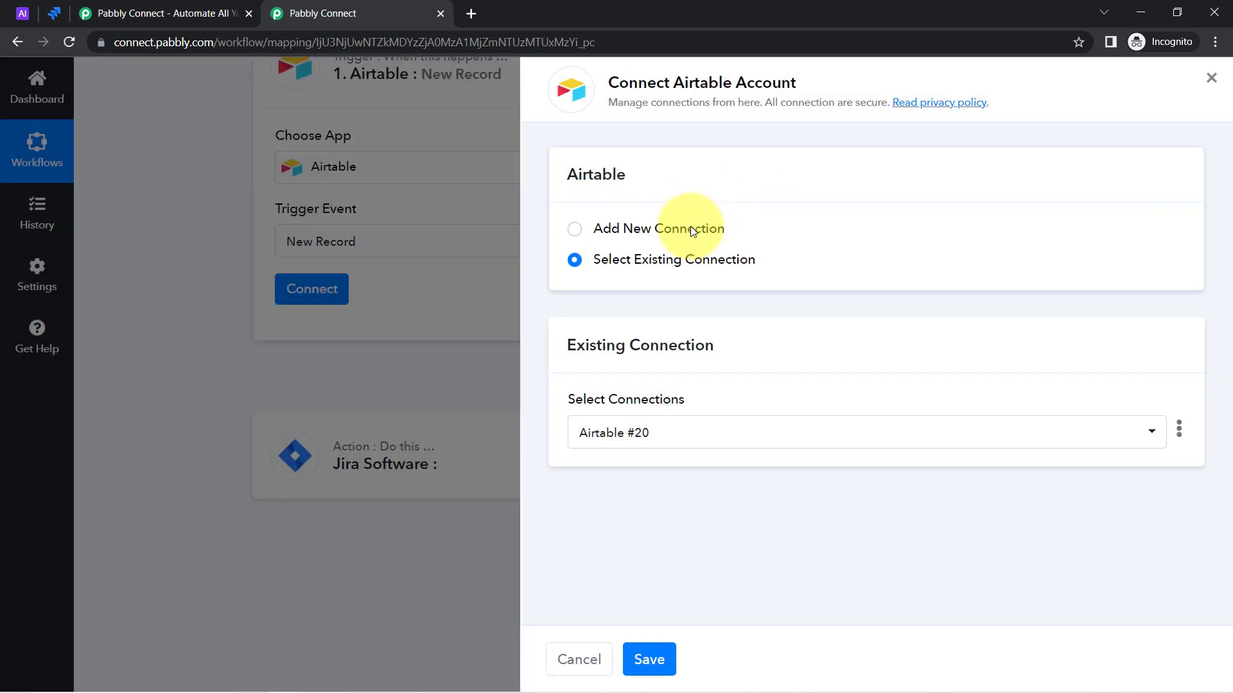
{"action": "left_click", "coordinate": [693, 229]}
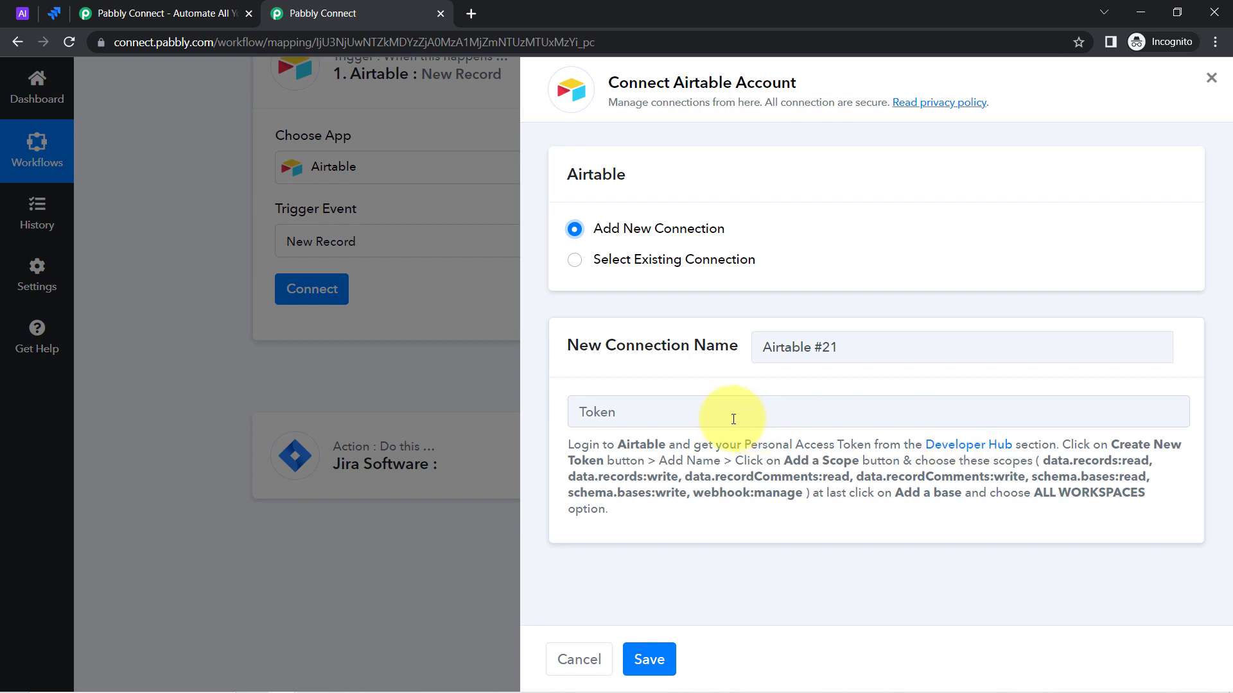
{"action": "right_click", "coordinate": [954, 448]}
{"action": "left_click", "coordinate": [968, 456]}
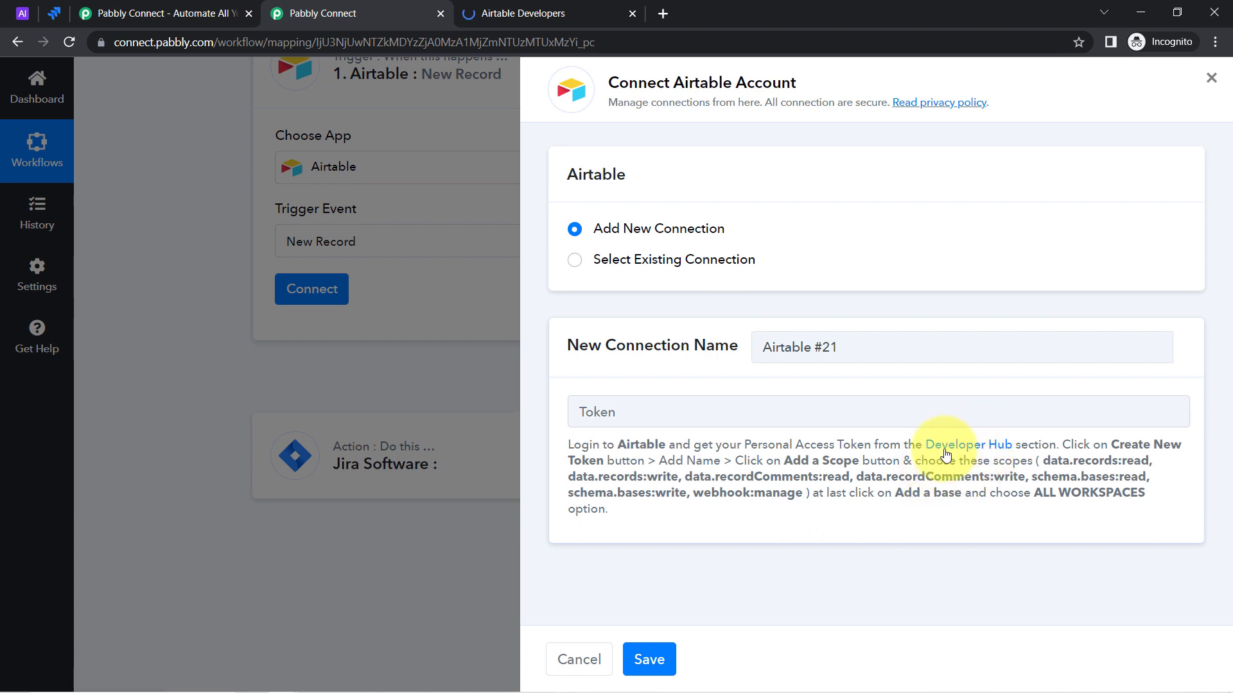
{"action": "left_click", "coordinate": [522, 13]}
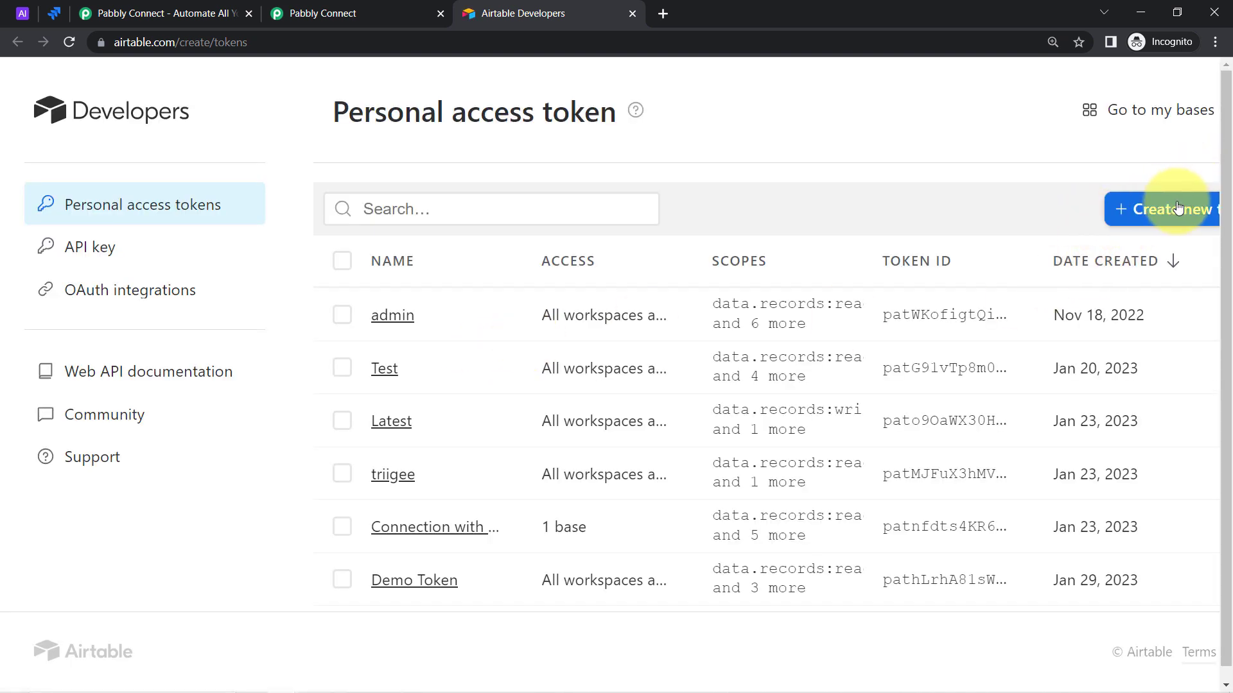
Step: Start a new personal access token in Airtable named "Integration with Pabbly"
{"action": "left_click", "coordinate": [1213, 43]}
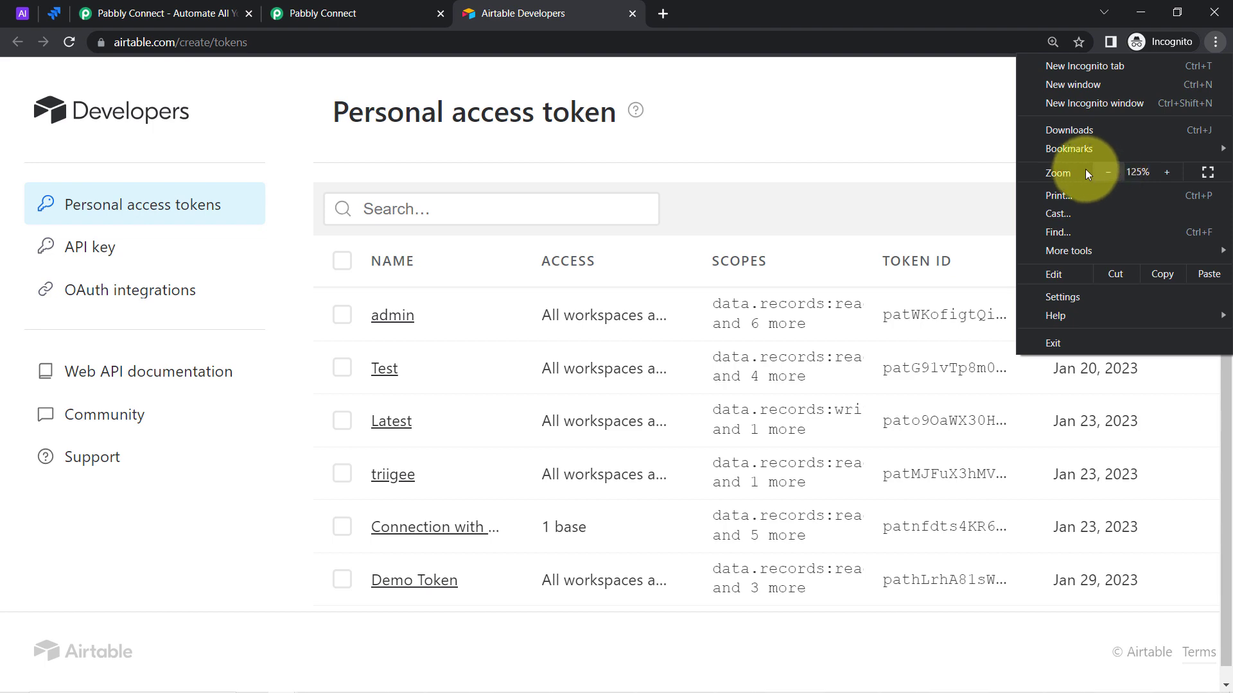
{"action": "left_click", "coordinate": [1107, 172]}
{"action": "left_click", "coordinate": [767, 119]}
{"action": "left_click", "coordinate": [1143, 183]}
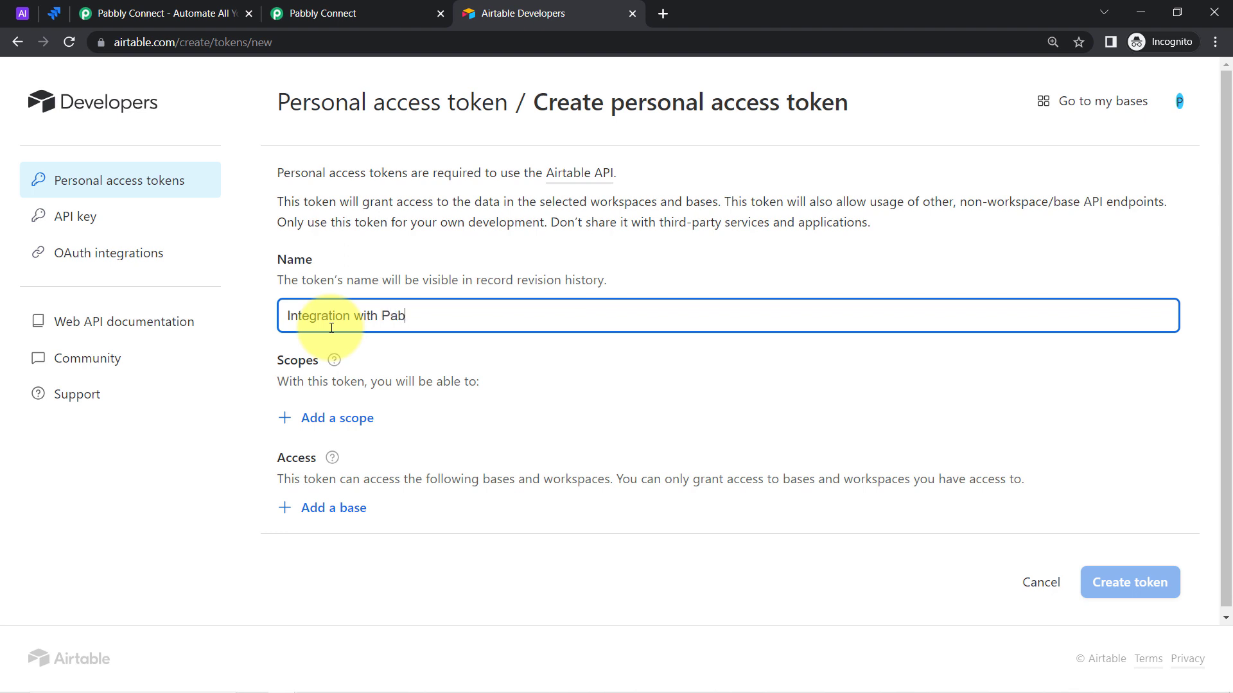
Step: Add the read and write scopes for data.records, data.recordComments and schema.bases, plus webhook:manage, to the token as the connection instructions require
{"action": "left_click", "coordinate": [308, 13]}
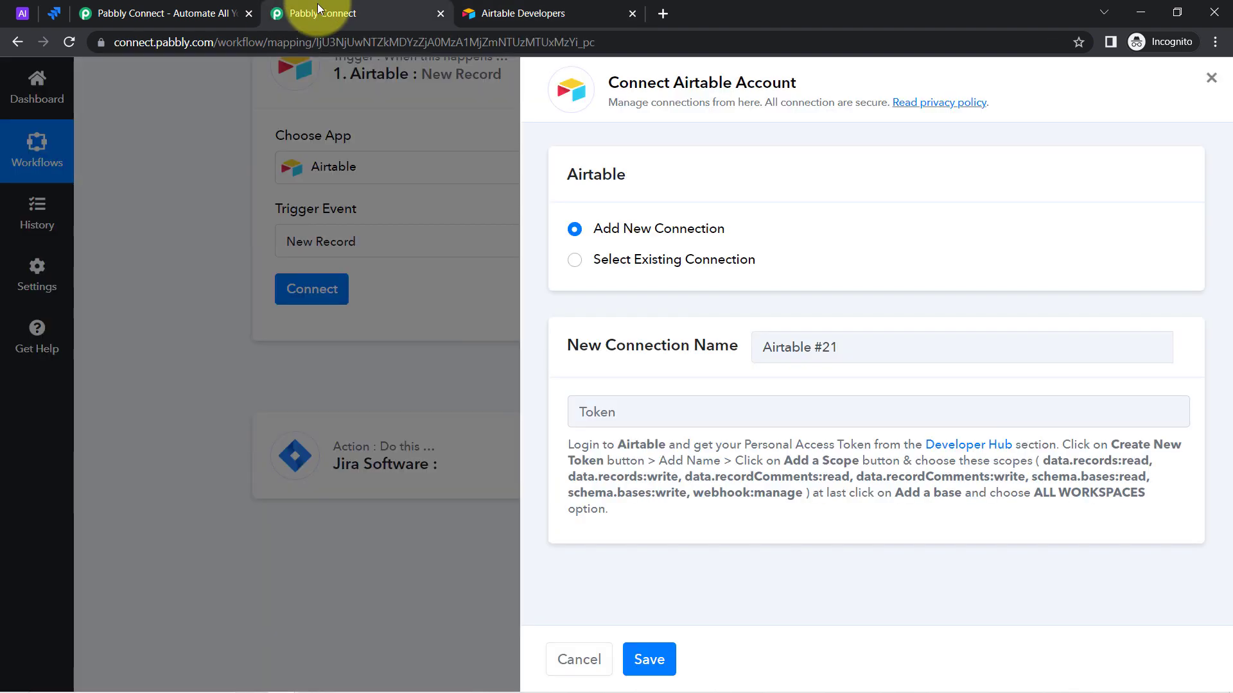
{"action": "left_click_drag", "start_coordinate": [1041, 464], "coordinate": [800, 491]}
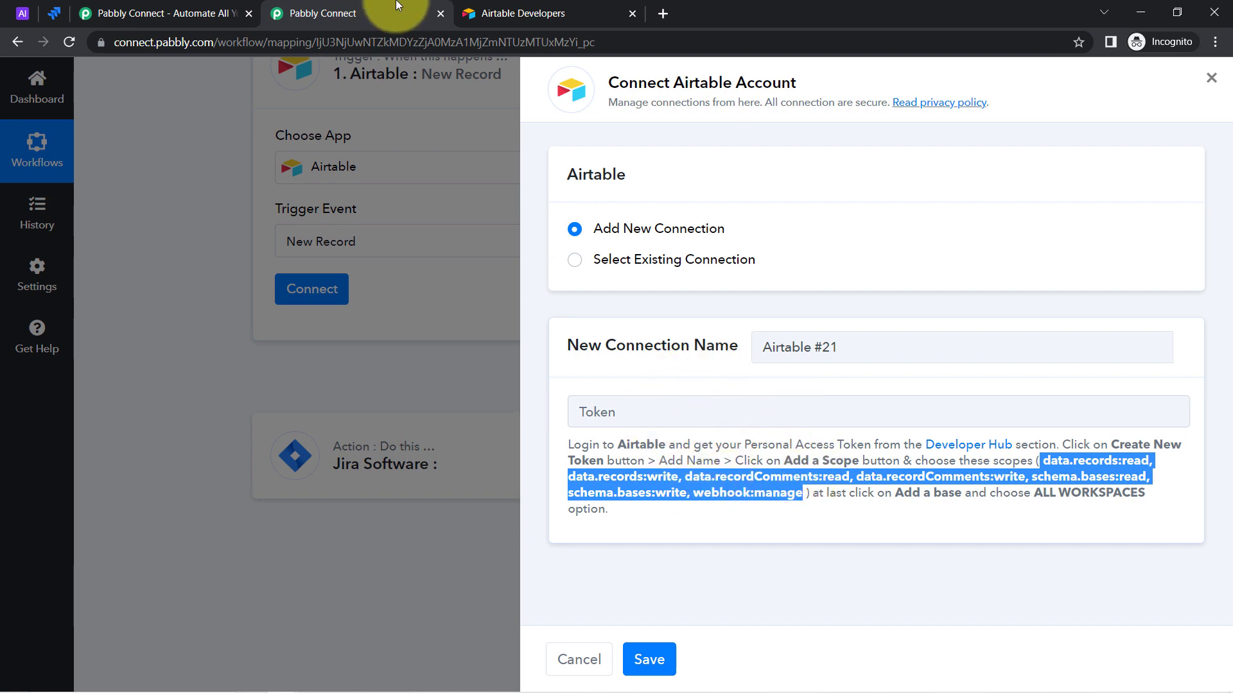
{"action": "left_click", "coordinate": [517, 13]}
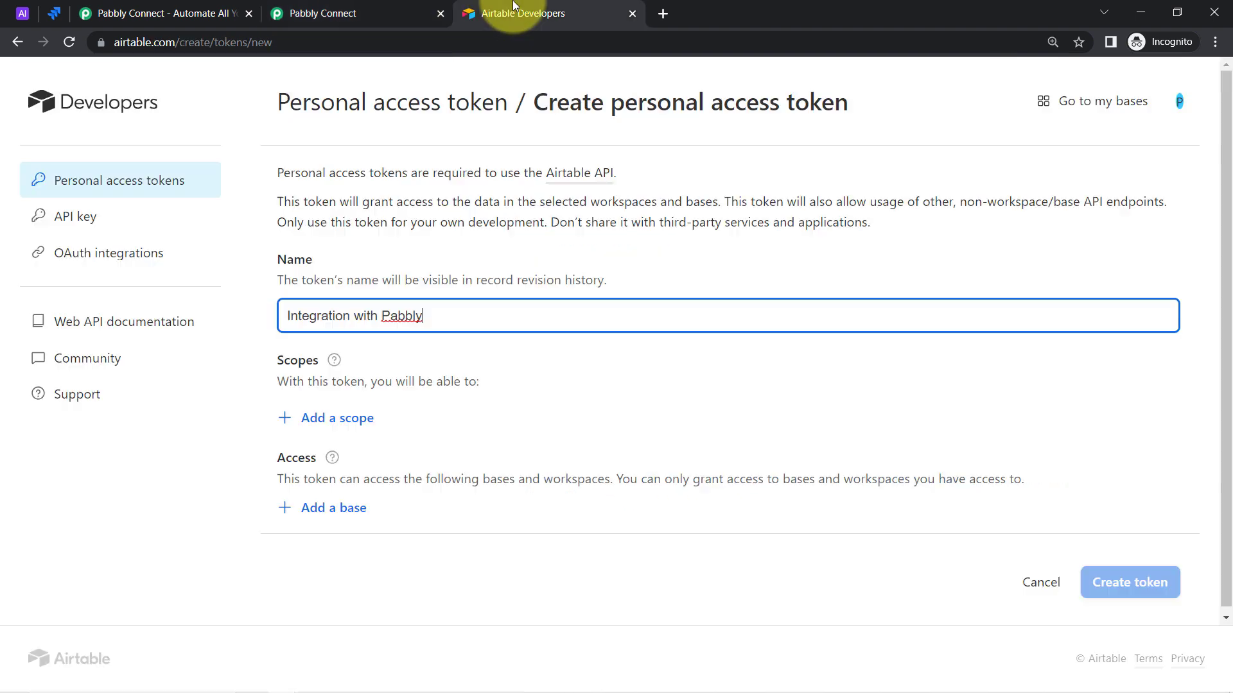
{"action": "left_click", "coordinate": [310, 424]}
{"action": "left_click", "coordinate": [340, 538]}
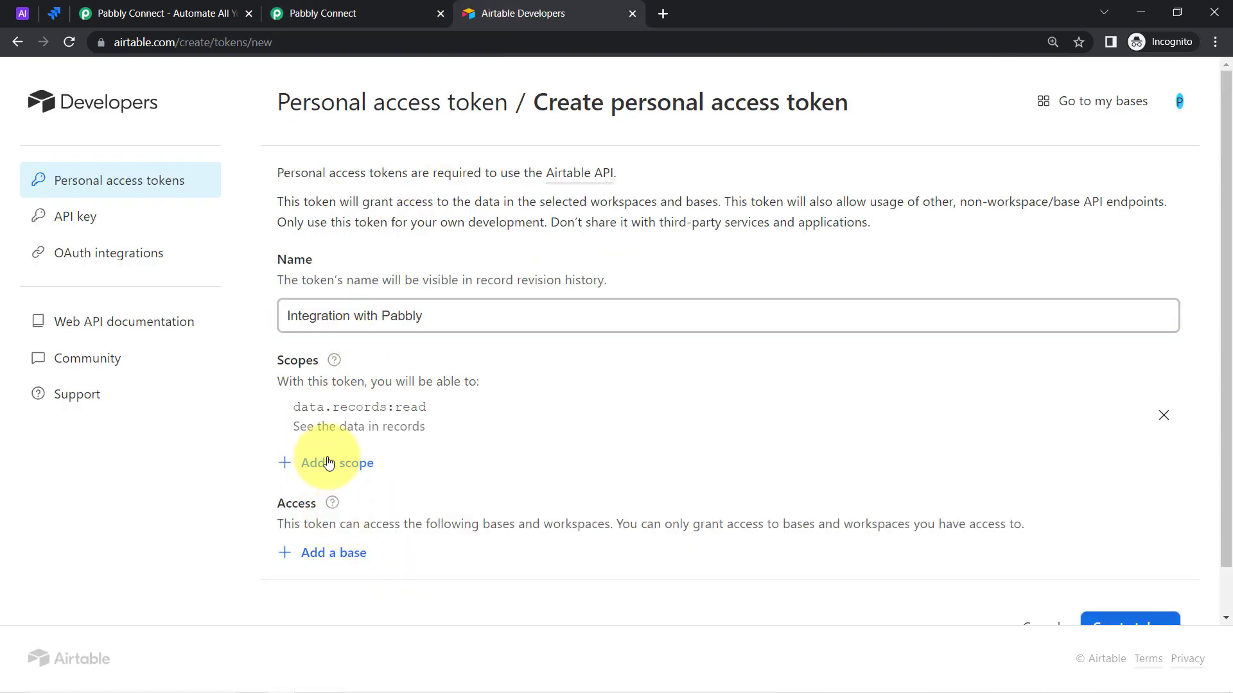
{"action": "left_click", "coordinate": [325, 462]}
{"action": "left_click", "coordinate": [349, 313]}
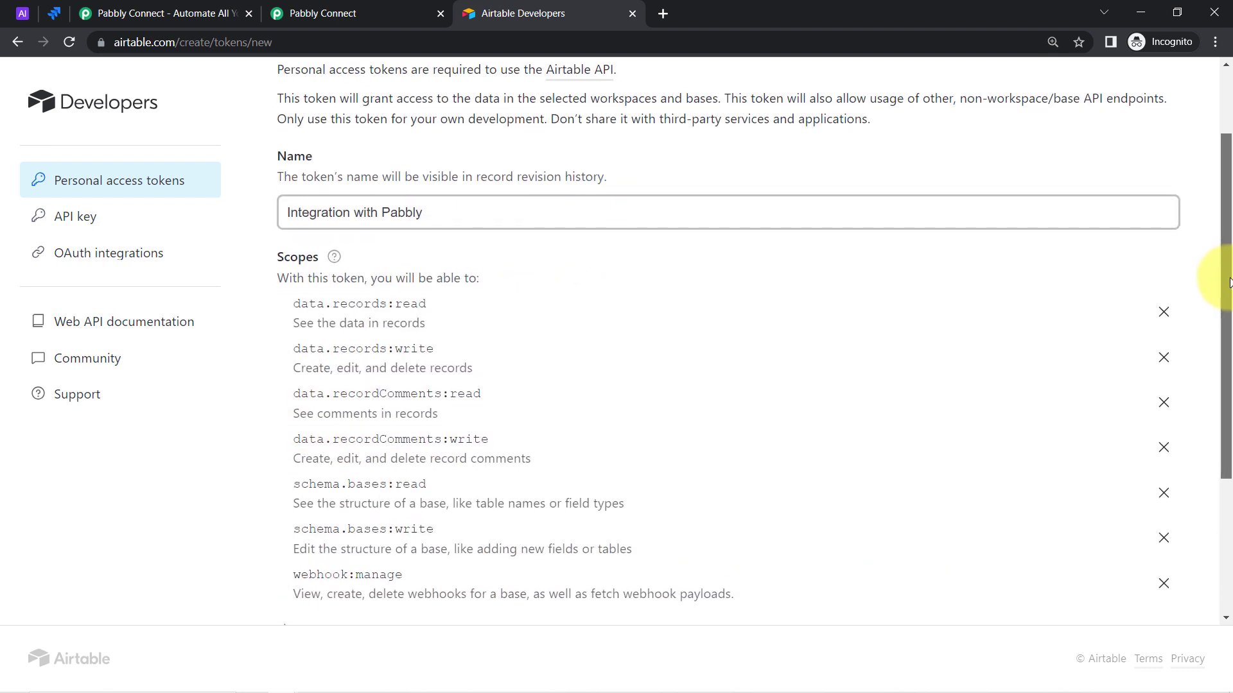
Step: Grant the token access to all current and future bases in the Pabbly Connect workspace and create the token
{"action": "left_click_drag", "start_coordinate": [1211, 267], "coordinate": [1223, 488]}
{"action": "left_click", "coordinate": [330, 508]}
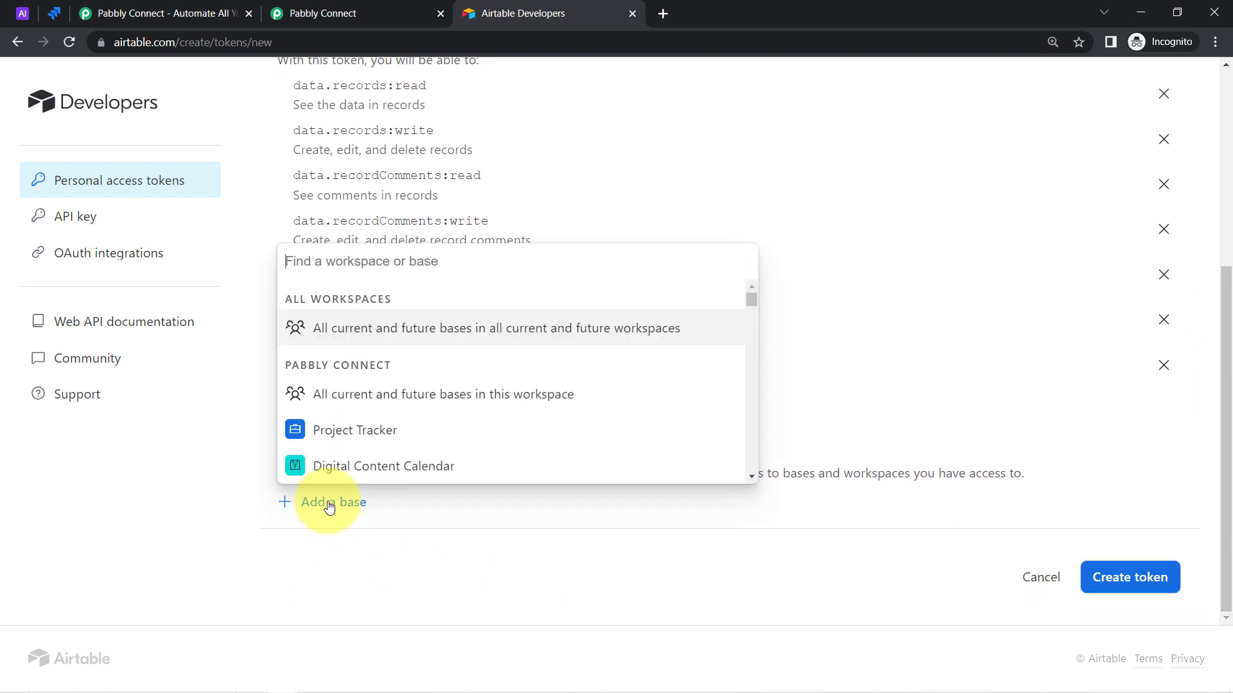
{"action": "scroll", "coordinate": [440, 357], "scroll_direction": "down", "scroll_amount": 1}
{"action": "left_click", "coordinate": [433, 319]}
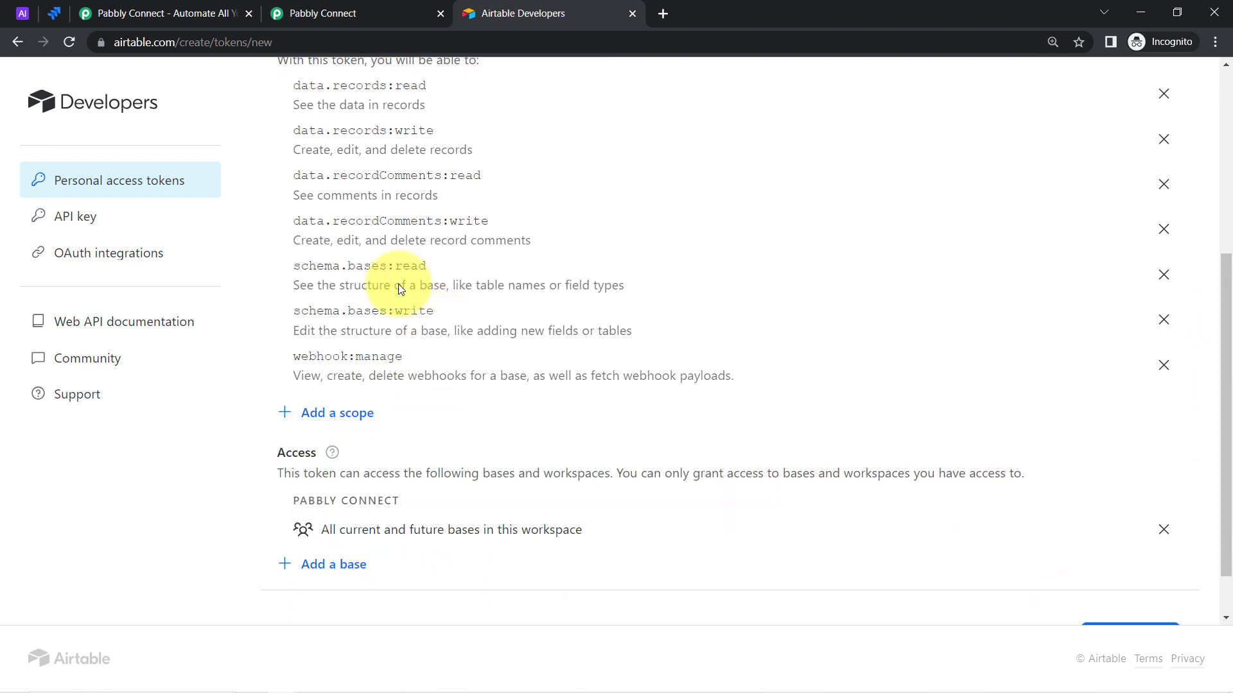
{"action": "left_click", "coordinate": [339, 6]}
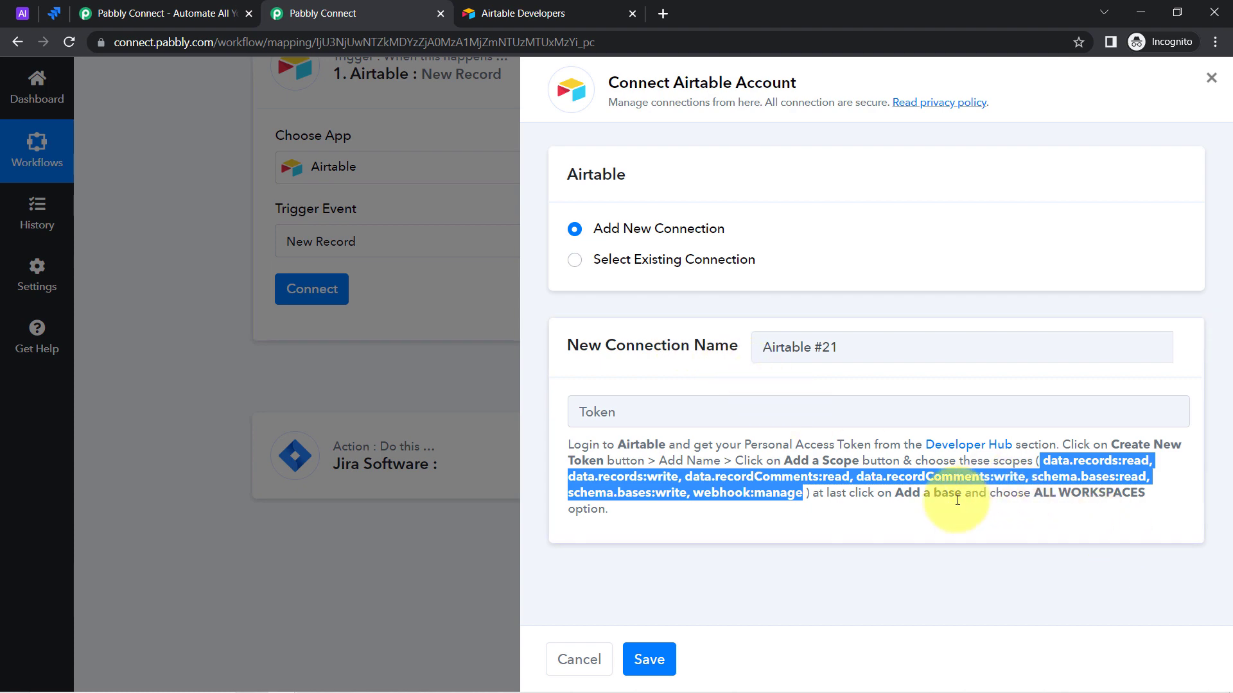
{"action": "left_click_drag", "start_coordinate": [955, 492], "coordinate": [1084, 492]}
{"action": "left_click", "coordinate": [504, 13]}
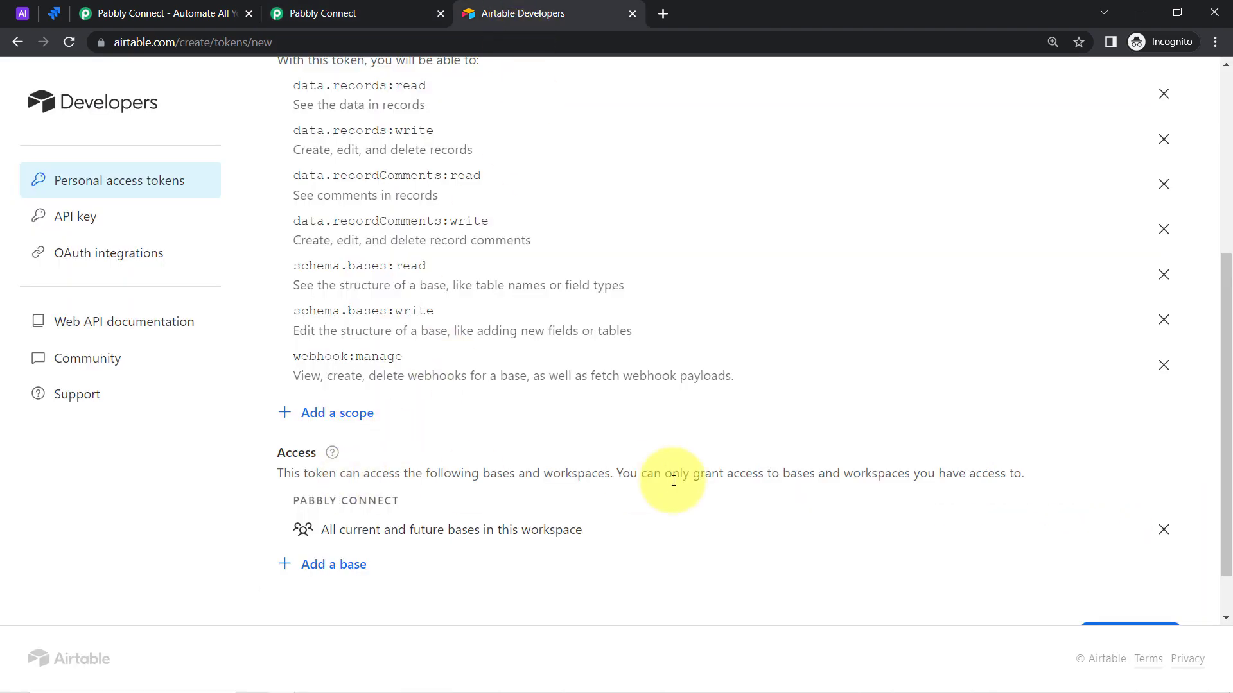
{"action": "scroll", "coordinate": [899, 546], "scroll_direction": "down", "scroll_amount": 1}
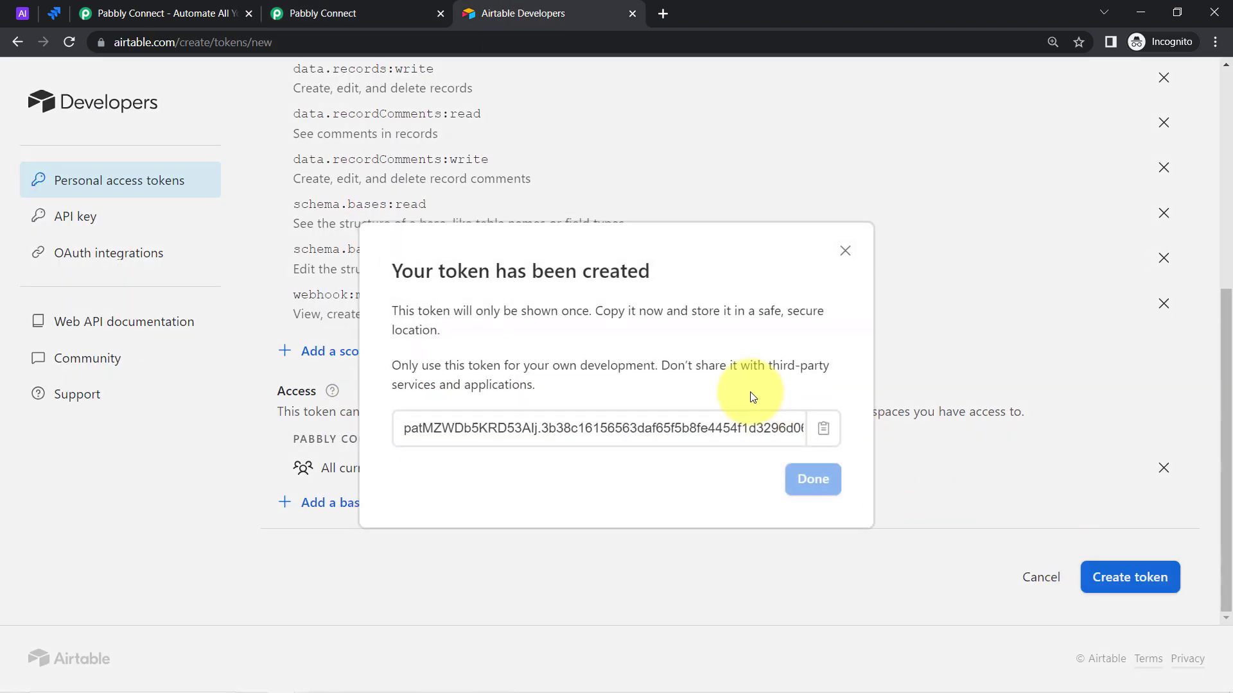
Step: Copy the new personal access token, paste it into the Token field of the Pabbly Connect Airtable connection and save the connection
{"action": "left_click", "coordinate": [832, 428]}
{"action": "left_click", "coordinate": [802, 483]}
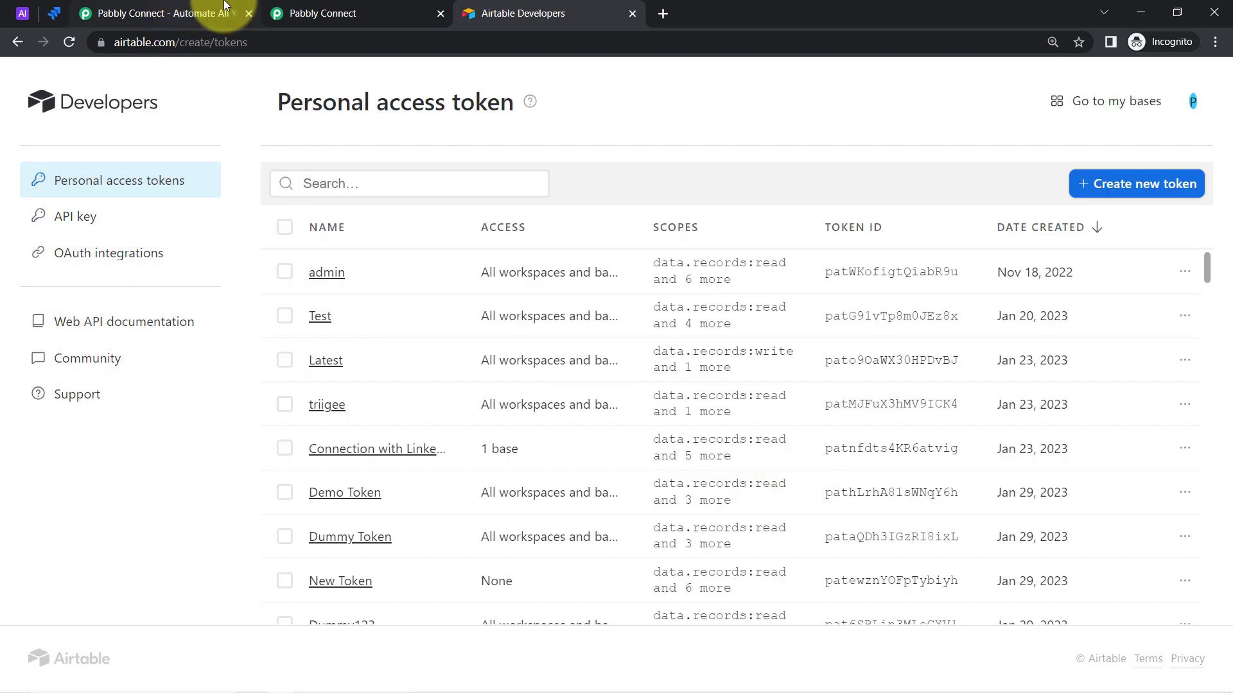
{"action": "left_click", "coordinate": [334, 8]}
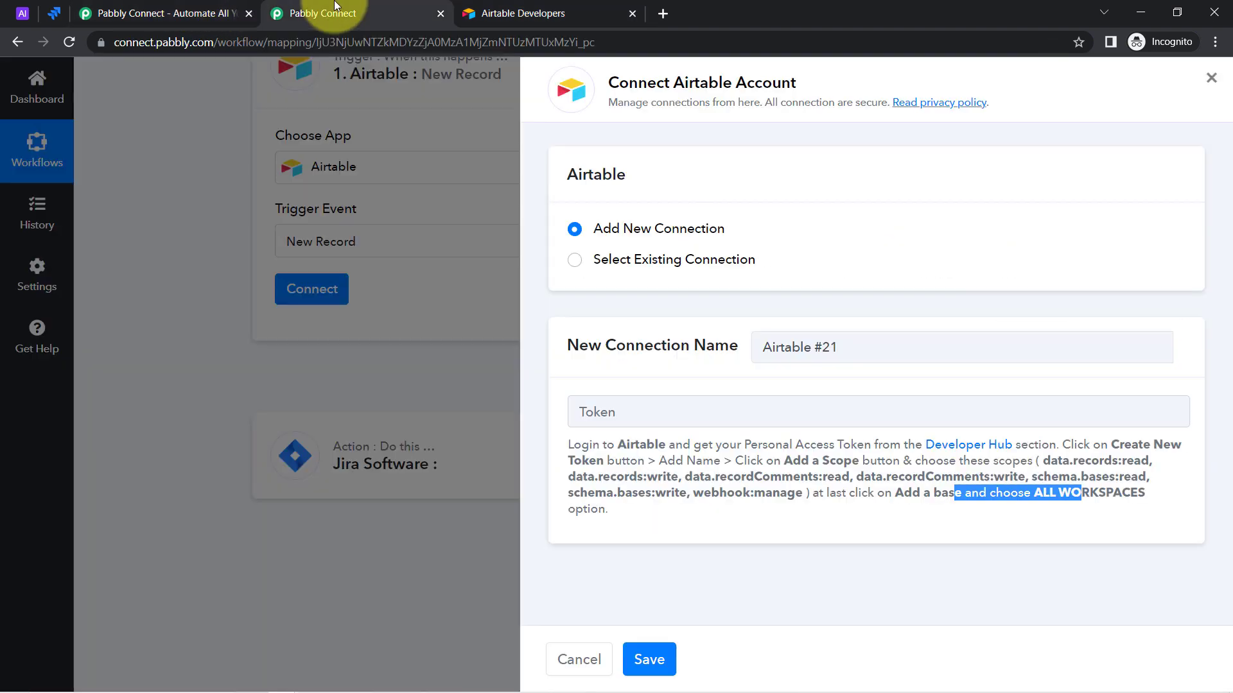
{"action": "left_click", "coordinate": [587, 412]}
{"action": "key", "text": "ctrl+v"}
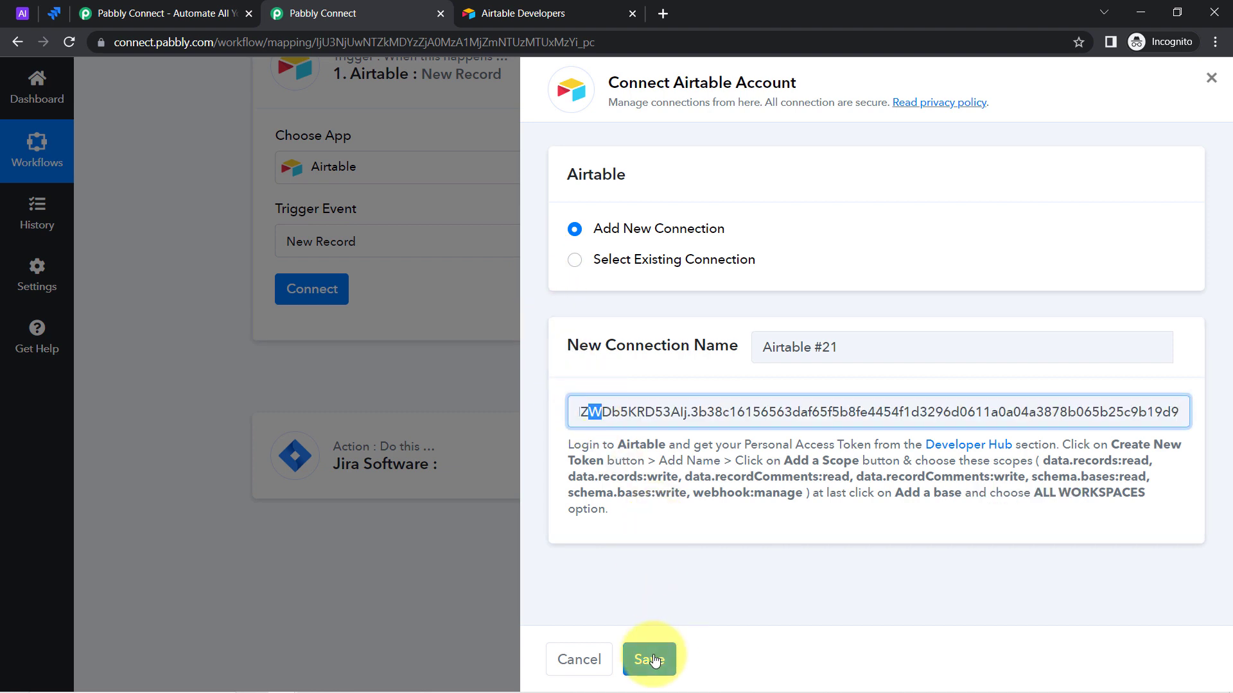
{"action": "left_click", "coordinate": [653, 660]}
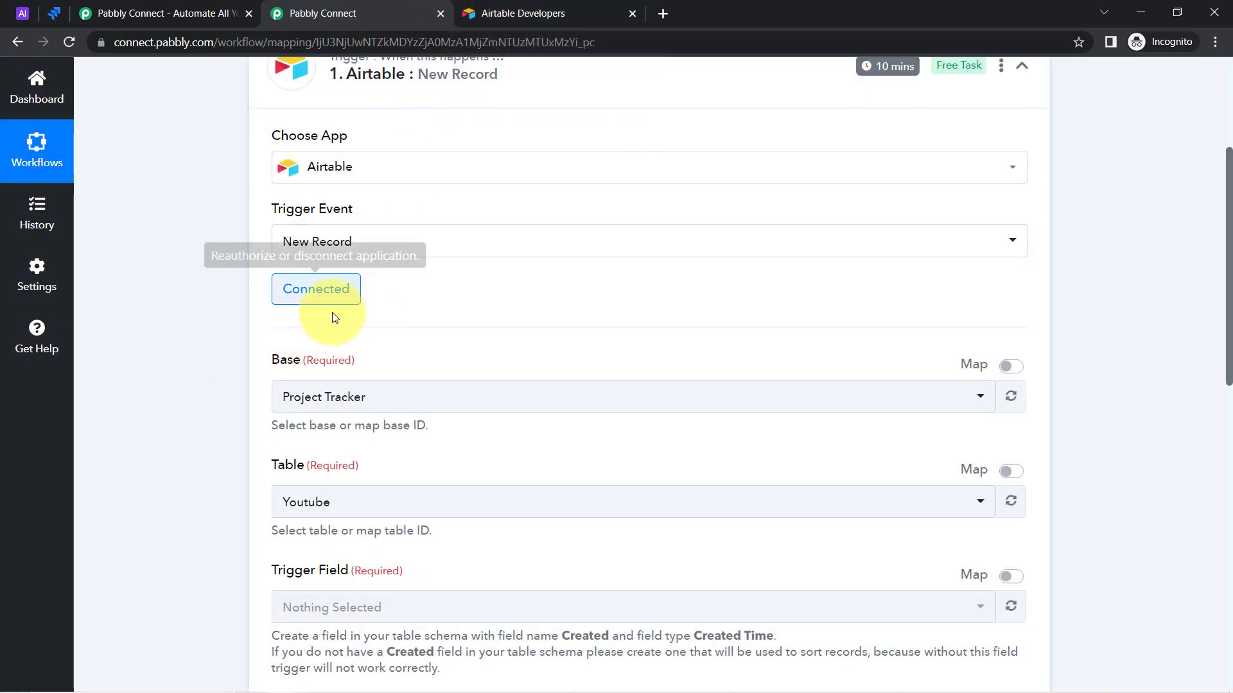
Step: Check the base's name in Airtable and try to find it in the trigger's base list with "all iss"
{"action": "left_click_drag", "start_coordinate": [1230, 250], "coordinate": [1228, 319]}
{"action": "left_click", "coordinate": [312, 221]}
{"action": "left_click", "coordinate": [311, 221]}
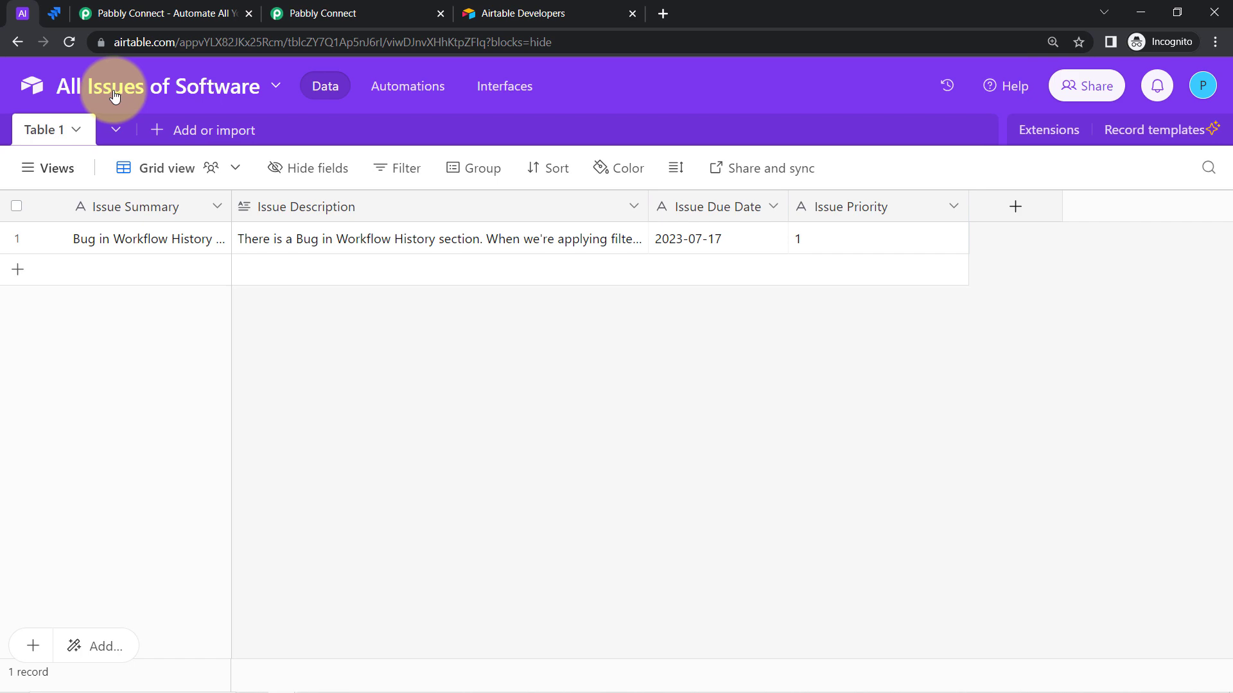
{"action": "left_click", "coordinate": [350, 9]}
{"action": "left_click", "coordinate": [314, 207]}
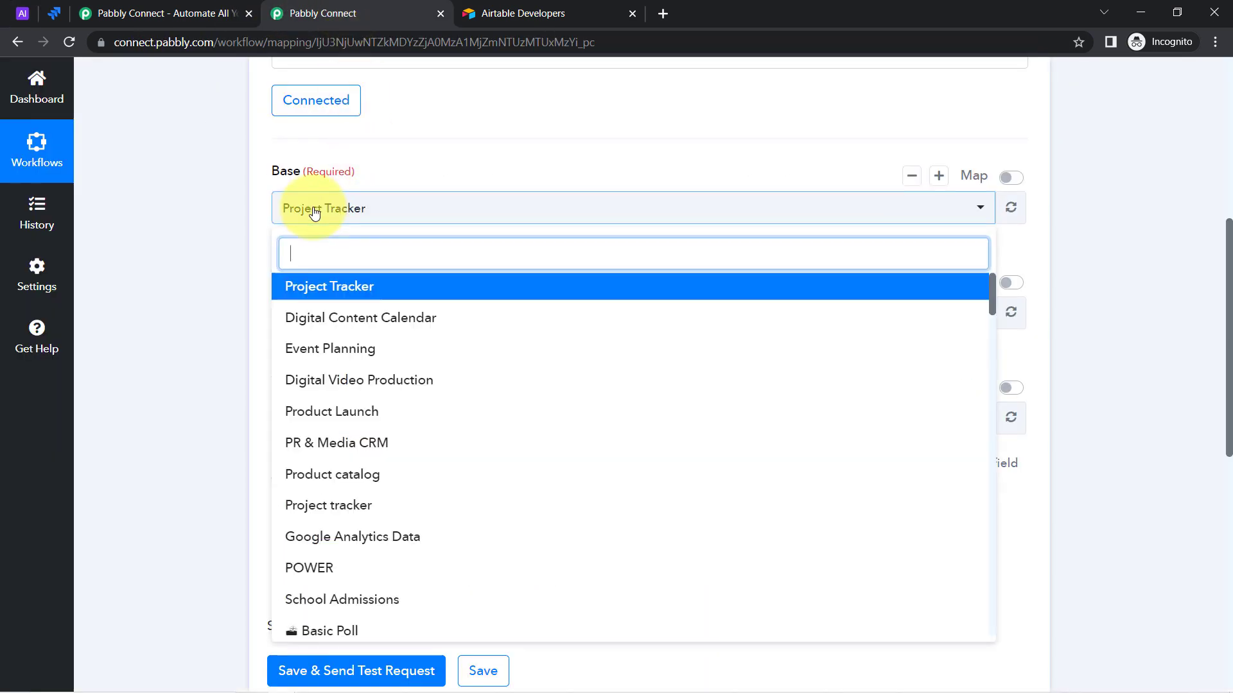
{"action": "type", "text": "all iss"}
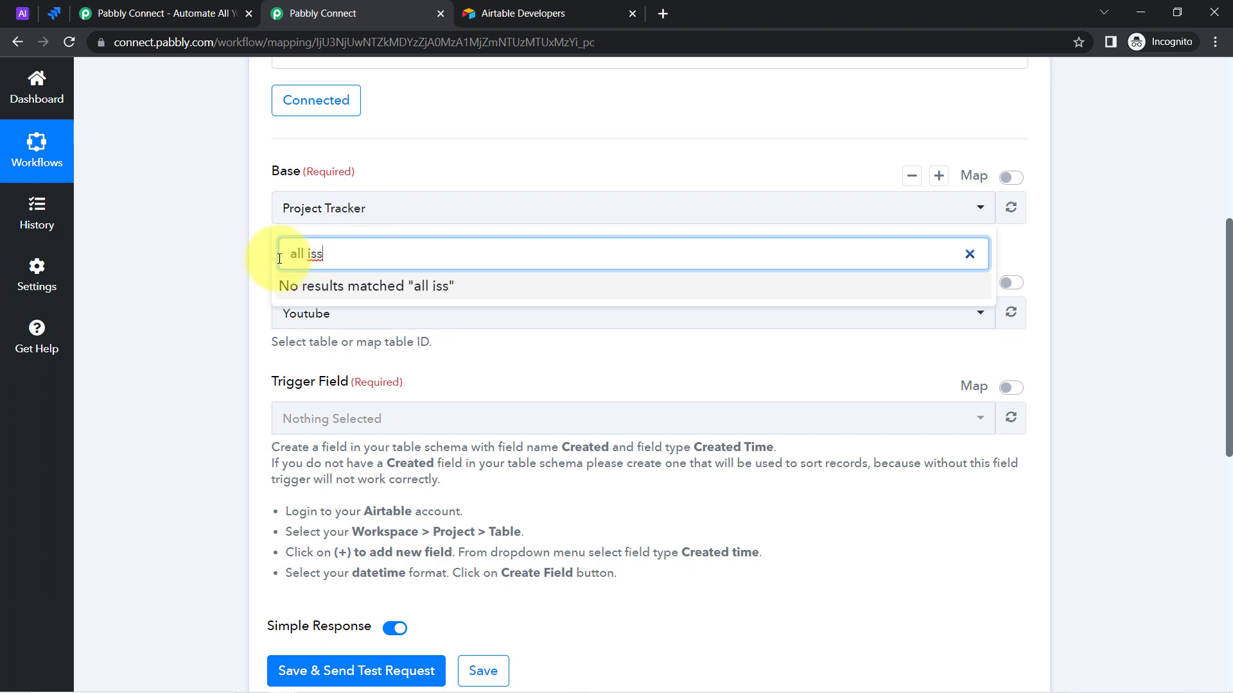
{"action": "left_click", "coordinate": [228, 268]}
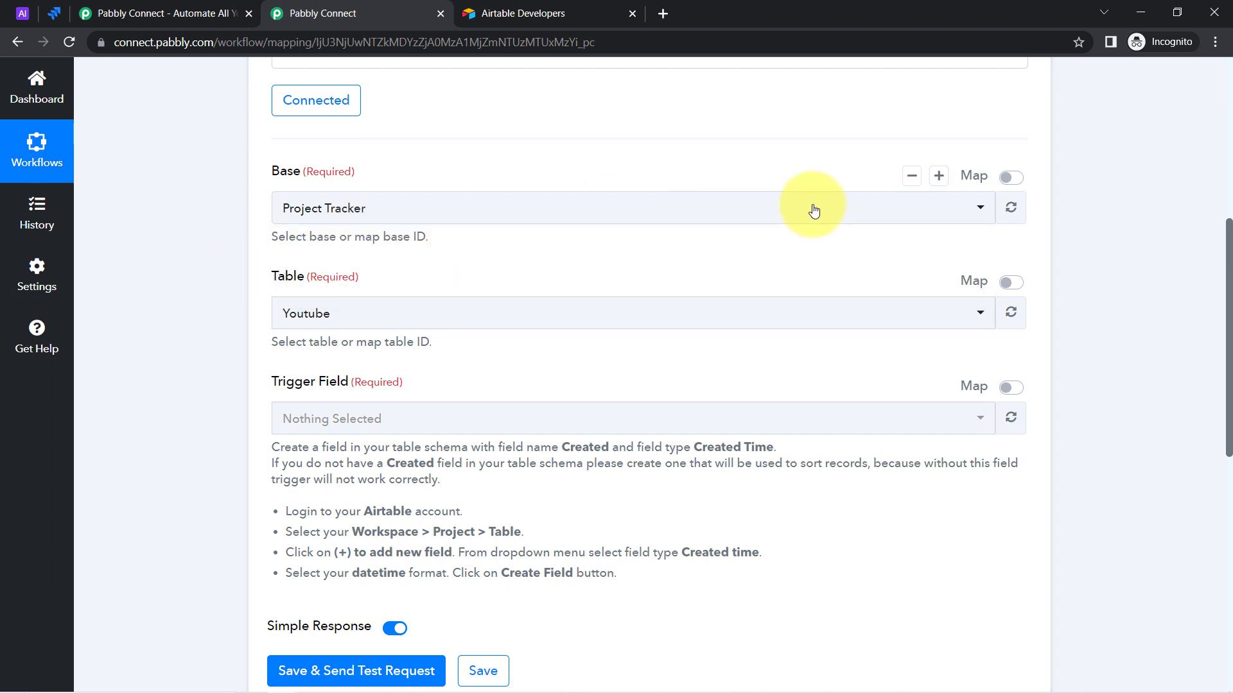
Step: Refresh the available bases and set the trigger's base to All Issues of Software, checking the table name against Airtable
{"action": "left_click", "coordinate": [1009, 212]}
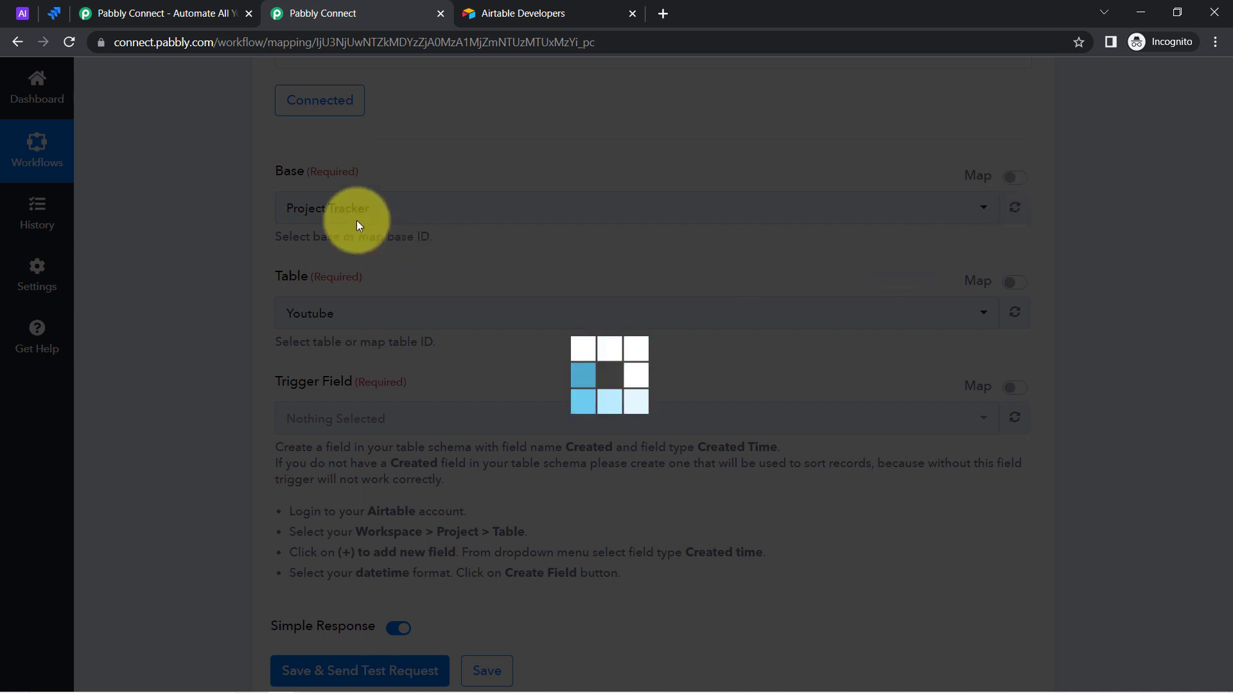
{"action": "left_click", "coordinate": [300, 206]}
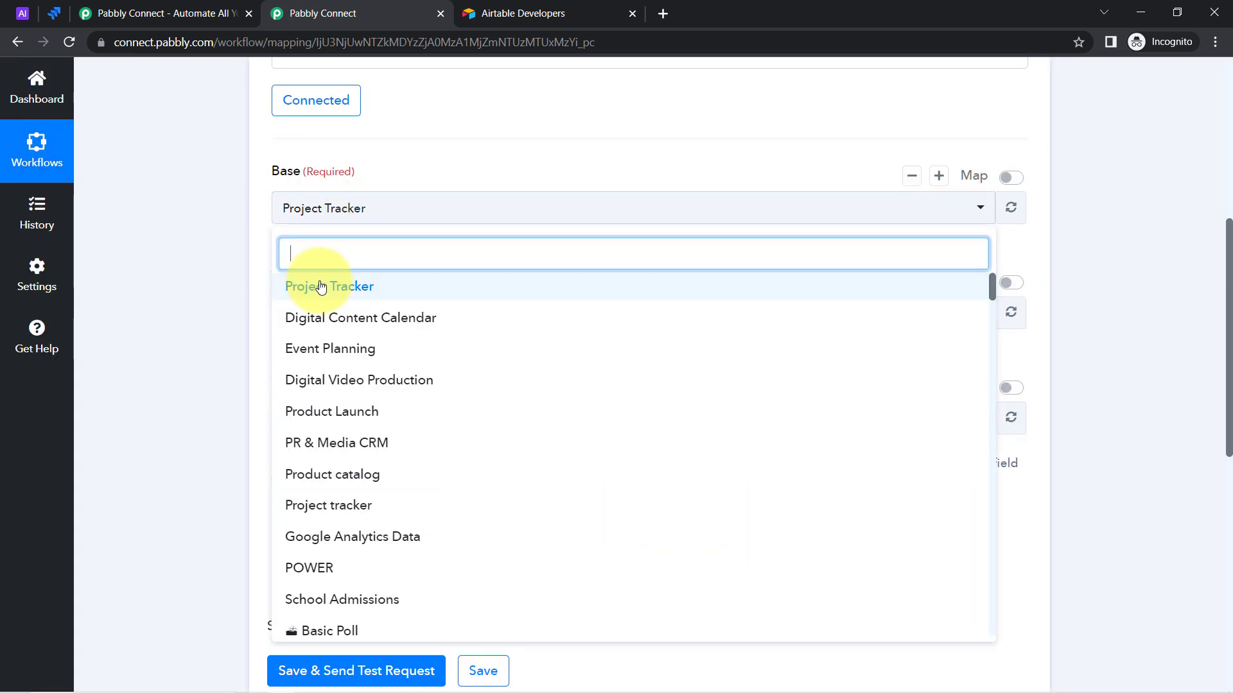
{"action": "type", "text": "all is"}
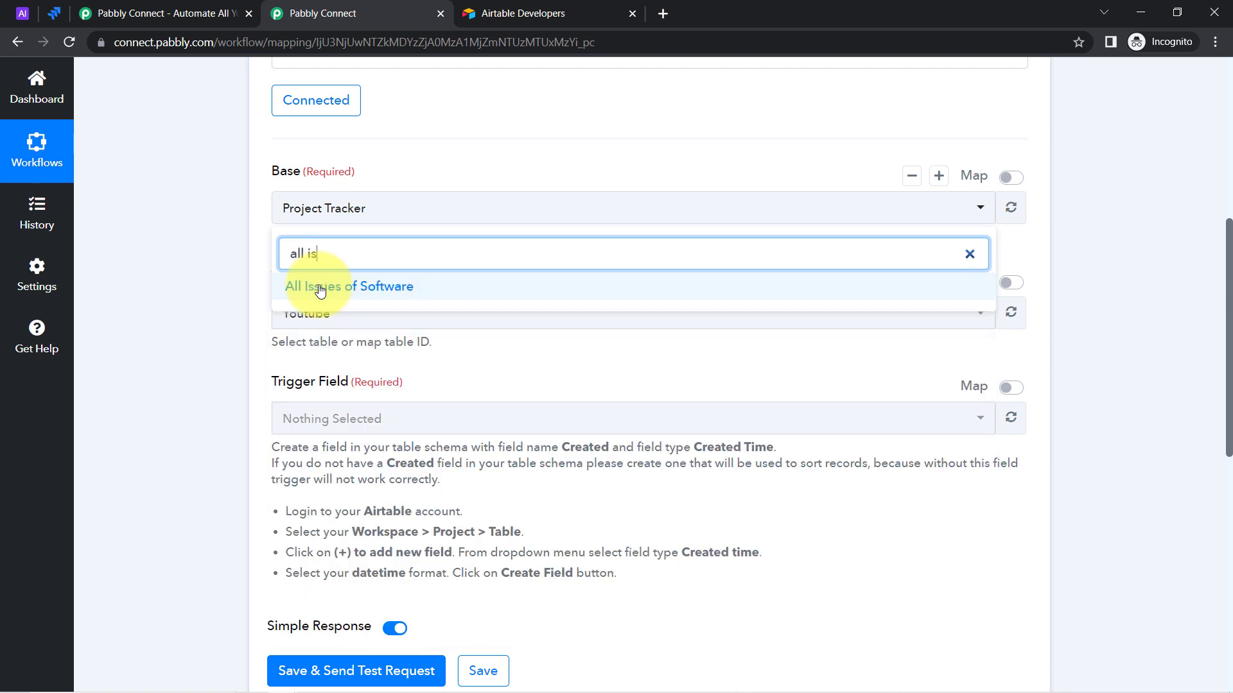
{"action": "left_click", "coordinate": [320, 289]}
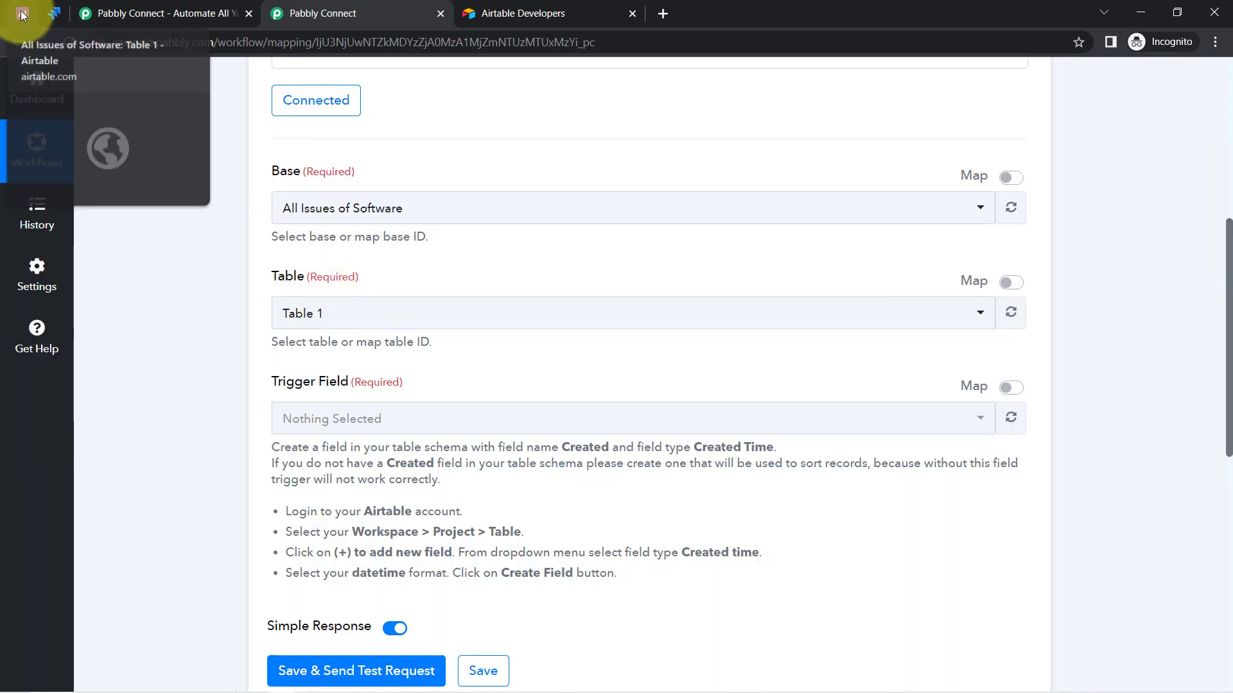
{"action": "left_click", "coordinate": [23, 13]}
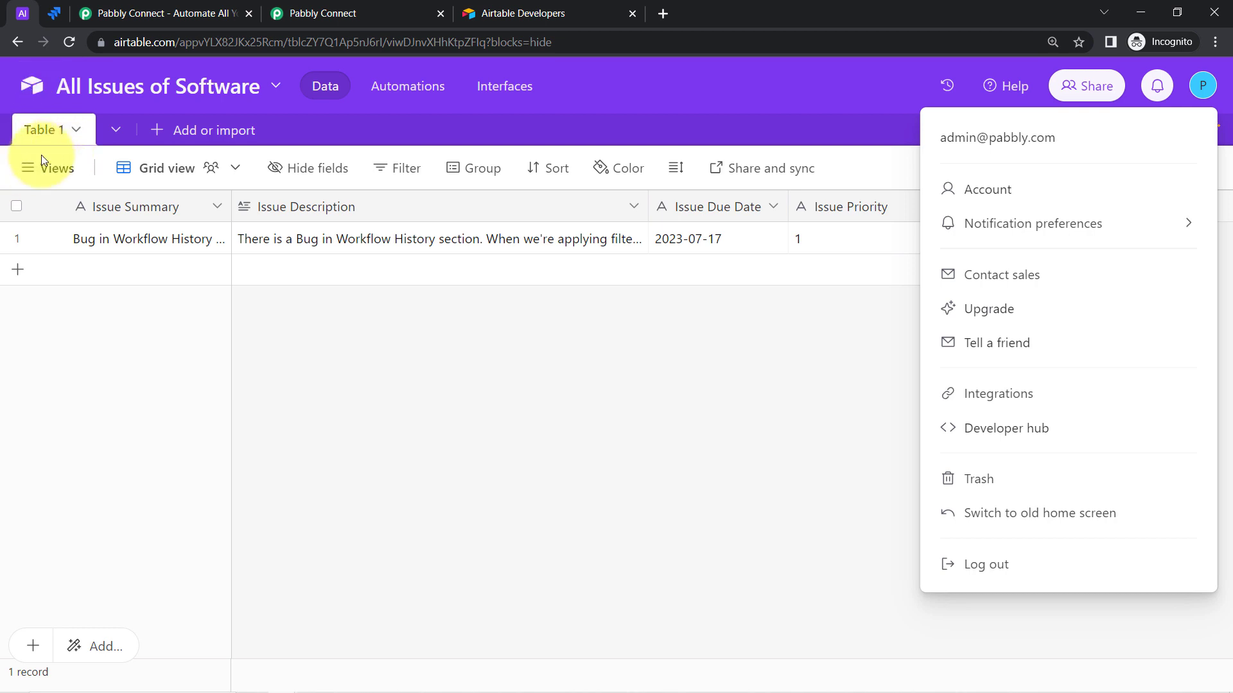
{"action": "left_click", "coordinate": [332, 14]}
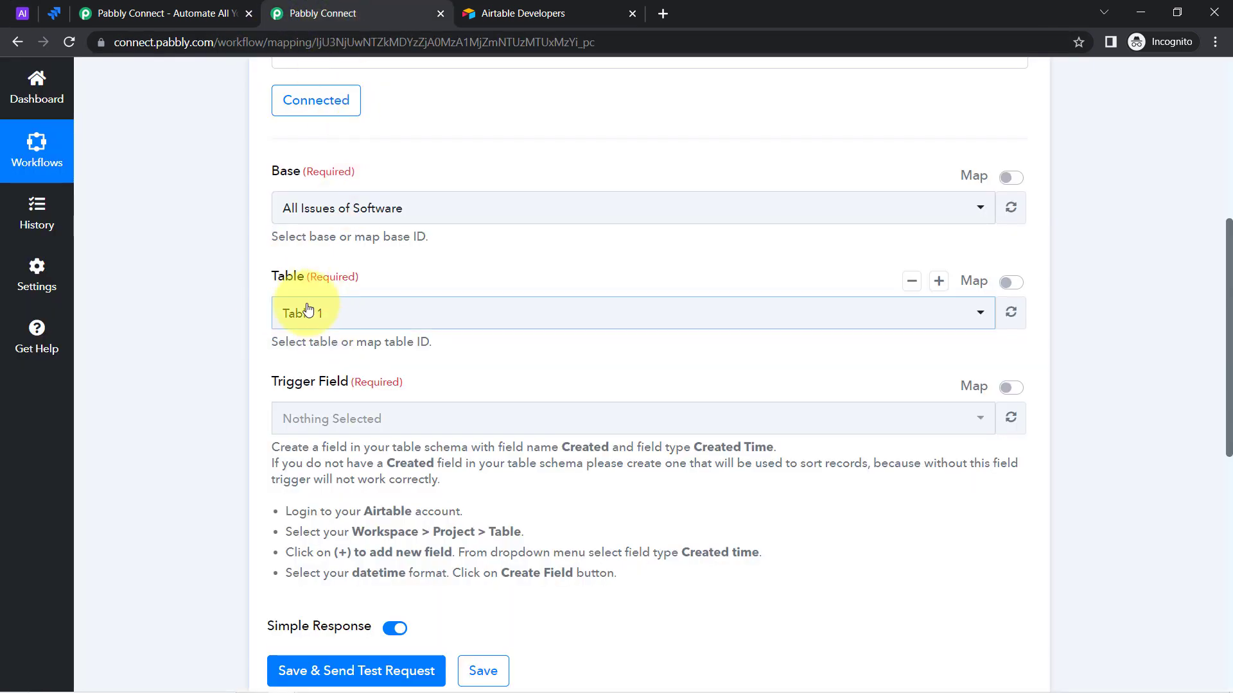
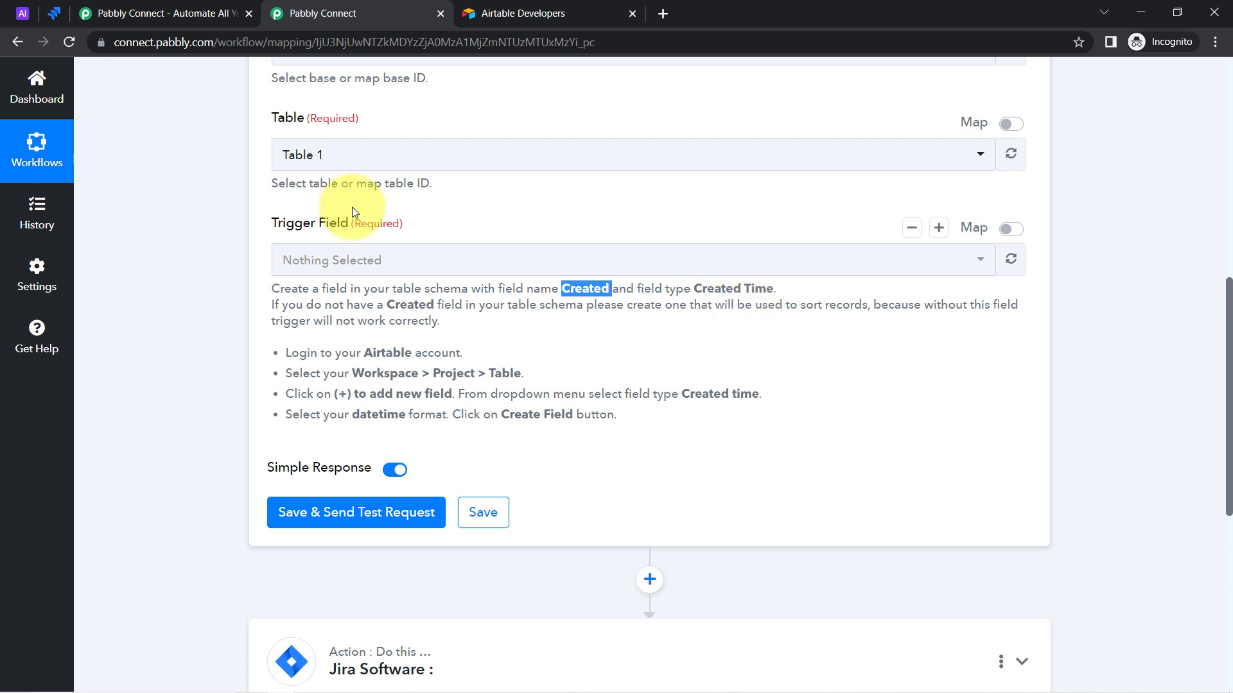
Step: Add a field named "Created" of type Created time to Table 1 of the All Issues of Software base in Airtable
{"action": "left_click", "coordinate": [22, 13]}
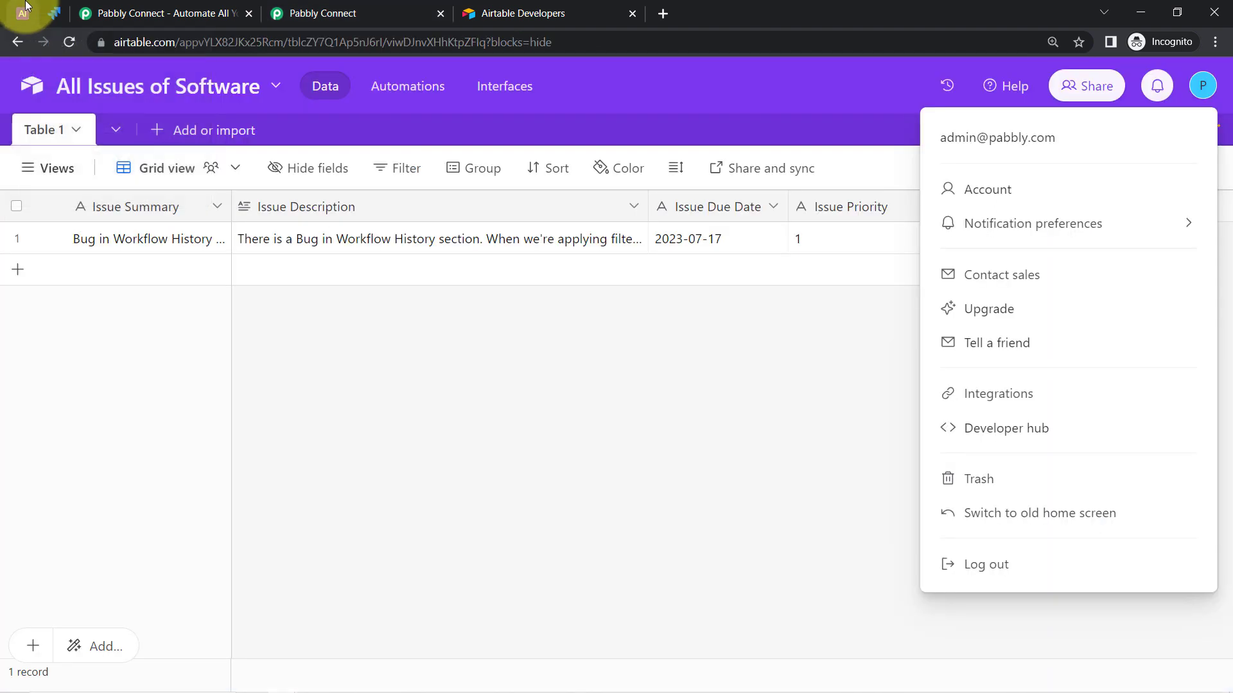
{"action": "left_click", "coordinate": [654, 373]}
{"action": "left_click", "coordinate": [1016, 209]}
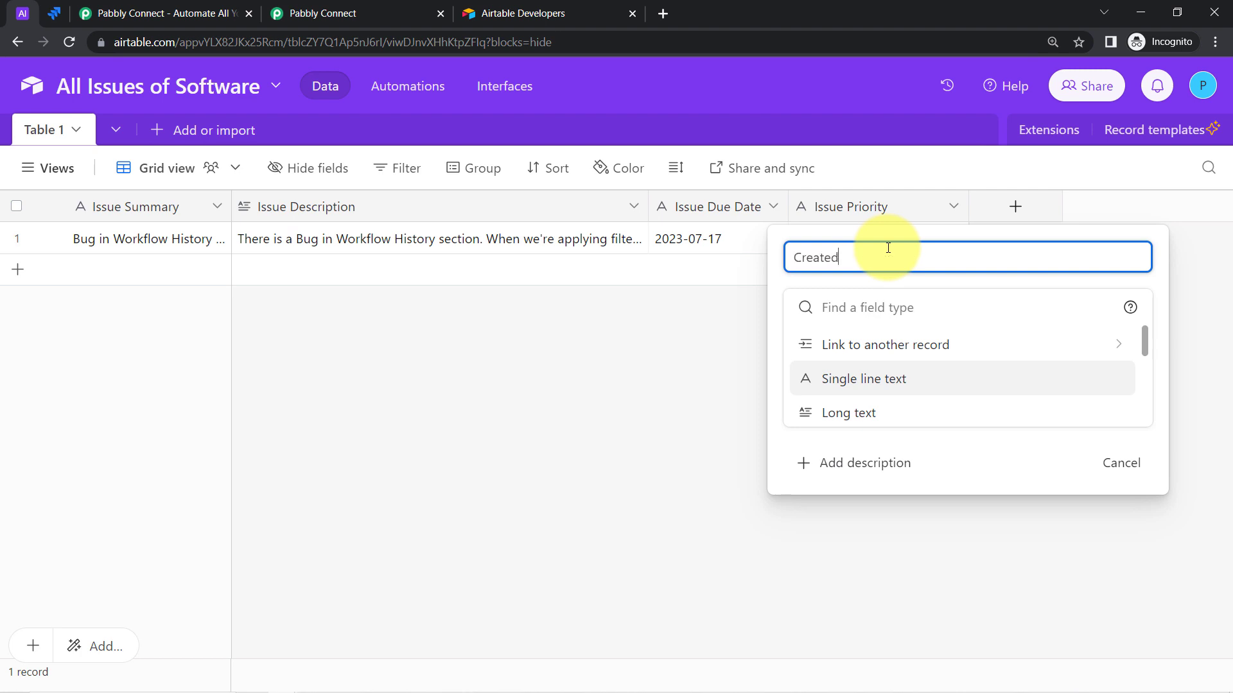
{"action": "left_click", "coordinate": [847, 308]}
{"action": "type", "text": "creat"}
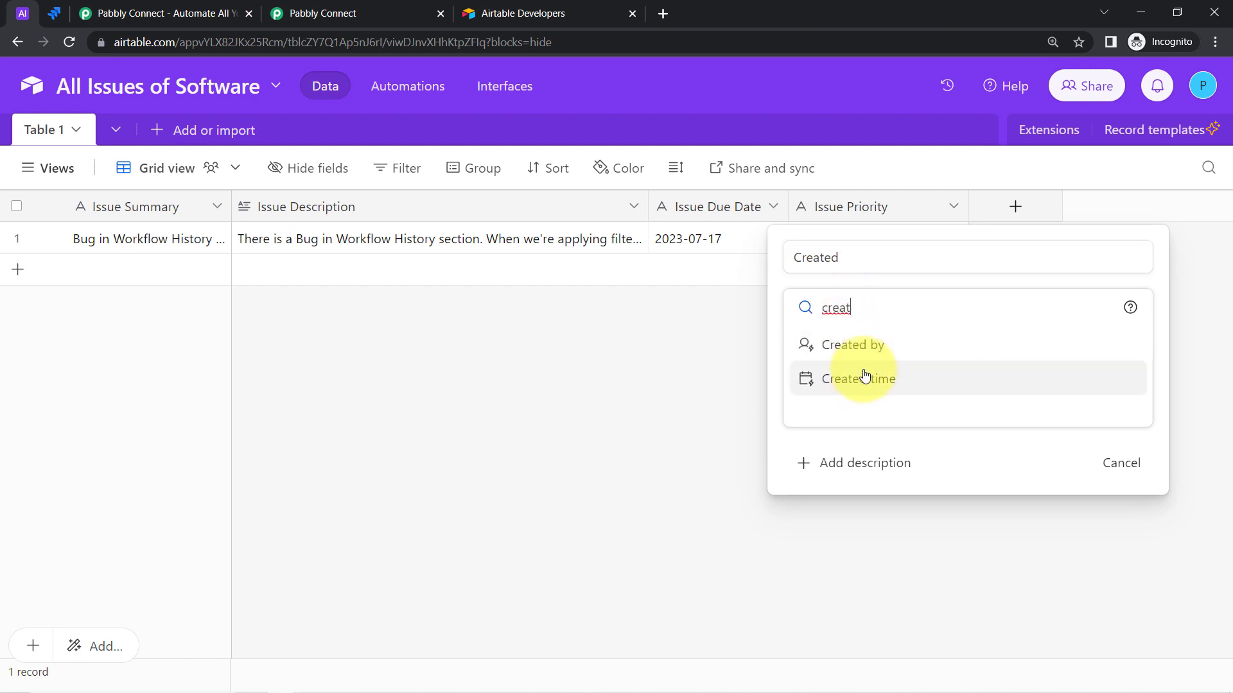
{"action": "left_click", "coordinate": [859, 379]}
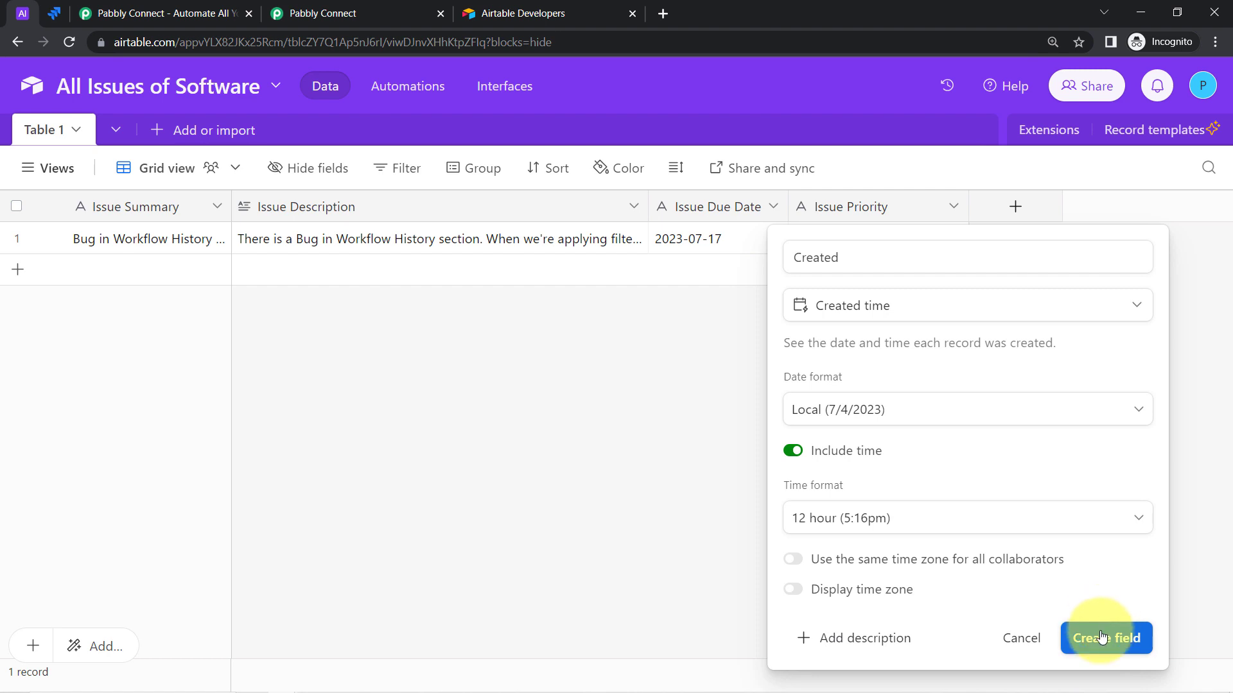
{"action": "left_click", "coordinate": [1101, 637]}
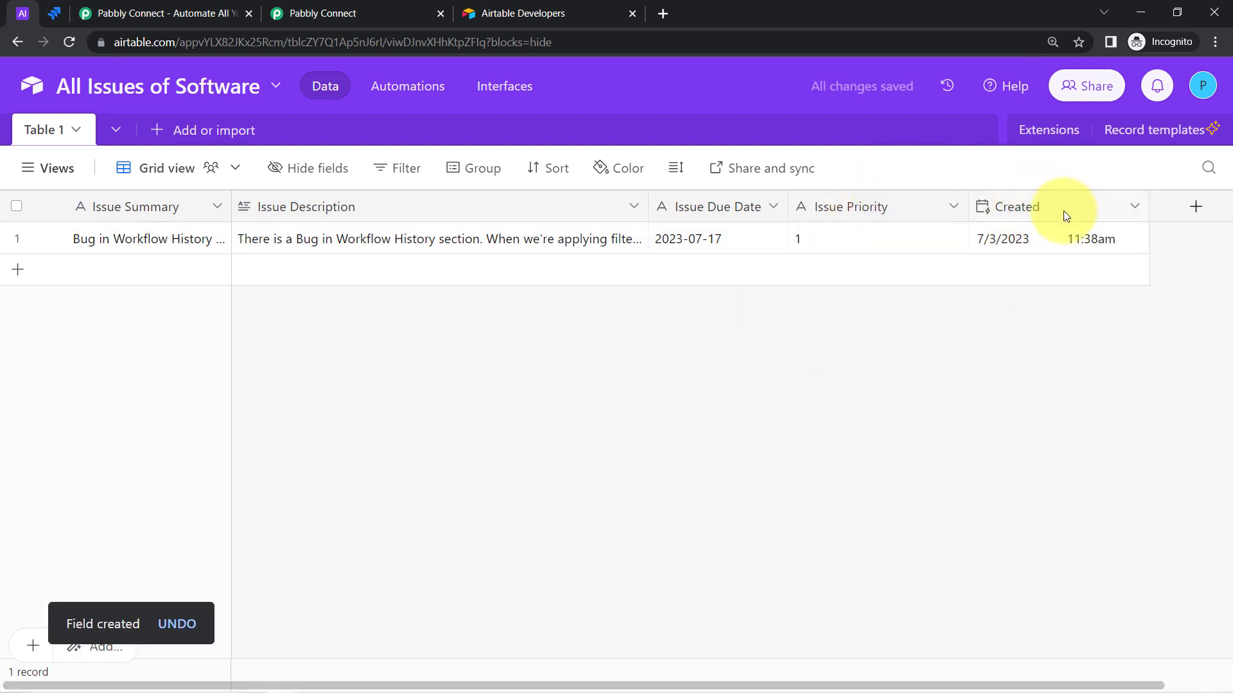
Step: Read the trigger field instructions in Pabbly Connect and refresh the trigger field list so that Created is selected
{"action": "left_click", "coordinate": [358, 7]}
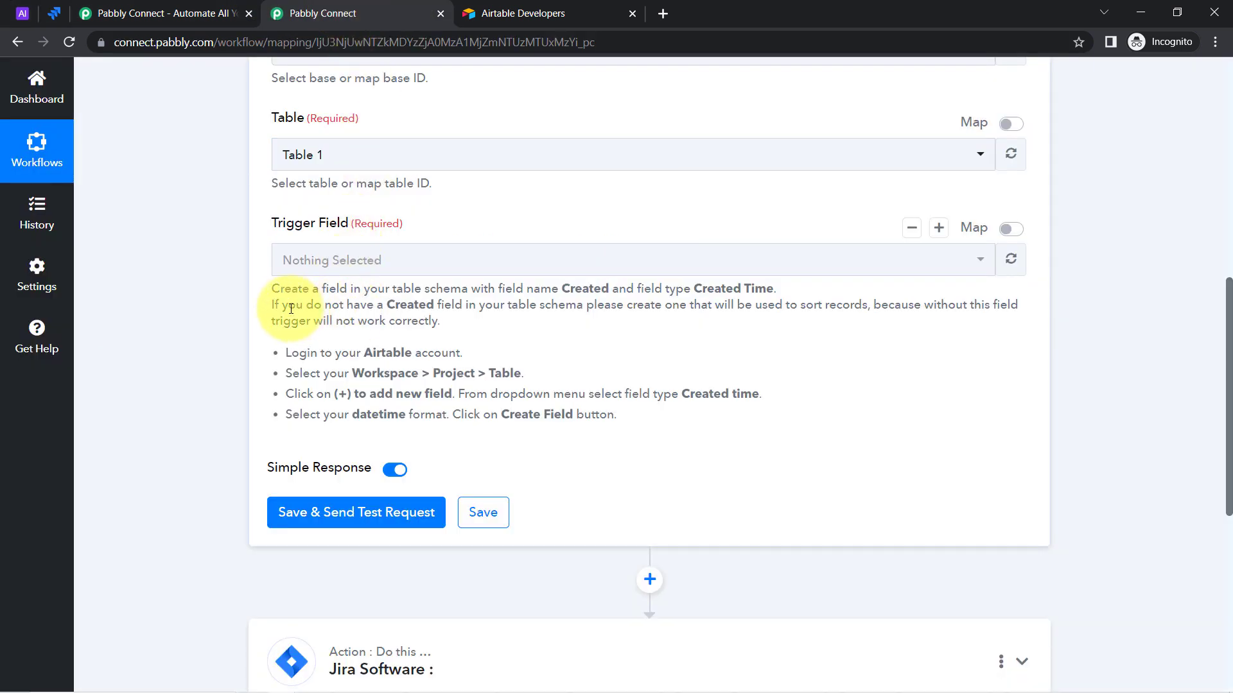
{"action": "left_click_drag", "start_coordinate": [291, 309], "coordinate": [696, 303]}
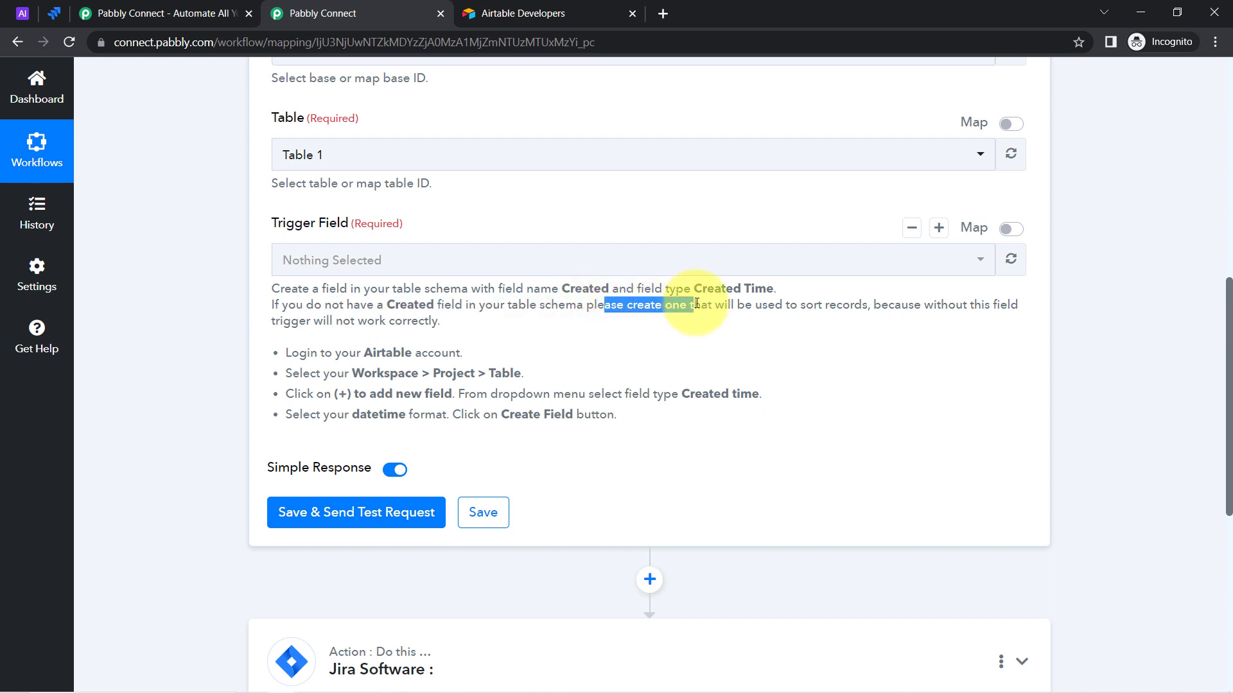
{"action": "left_click_drag", "start_coordinate": [888, 305], "coordinate": [449, 329]}
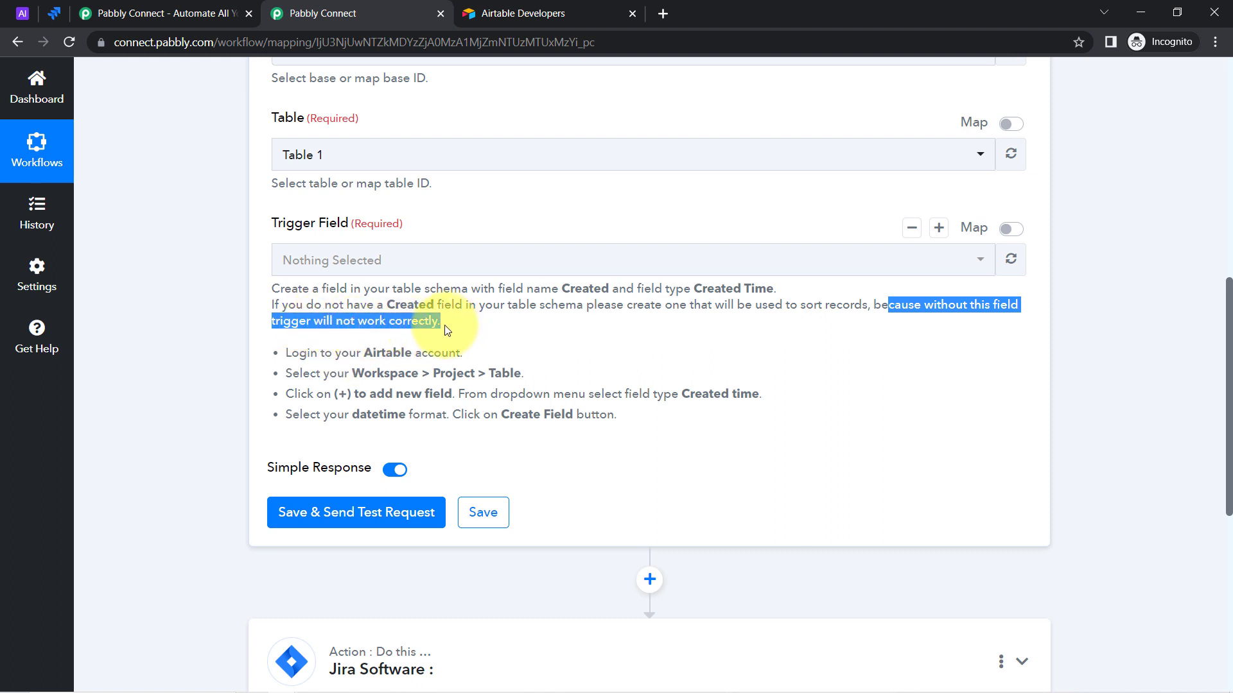
{"action": "left_click_drag", "start_coordinate": [318, 352], "coordinate": [568, 409]}
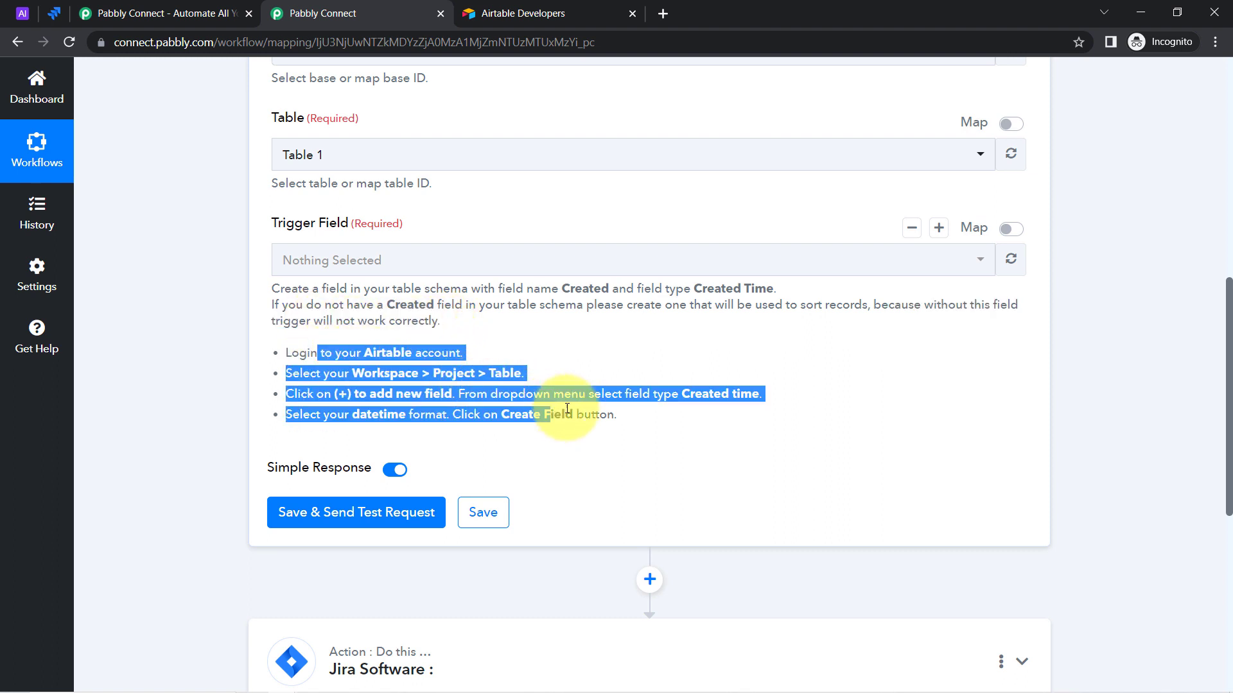
{"action": "left_click", "coordinate": [1018, 261]}
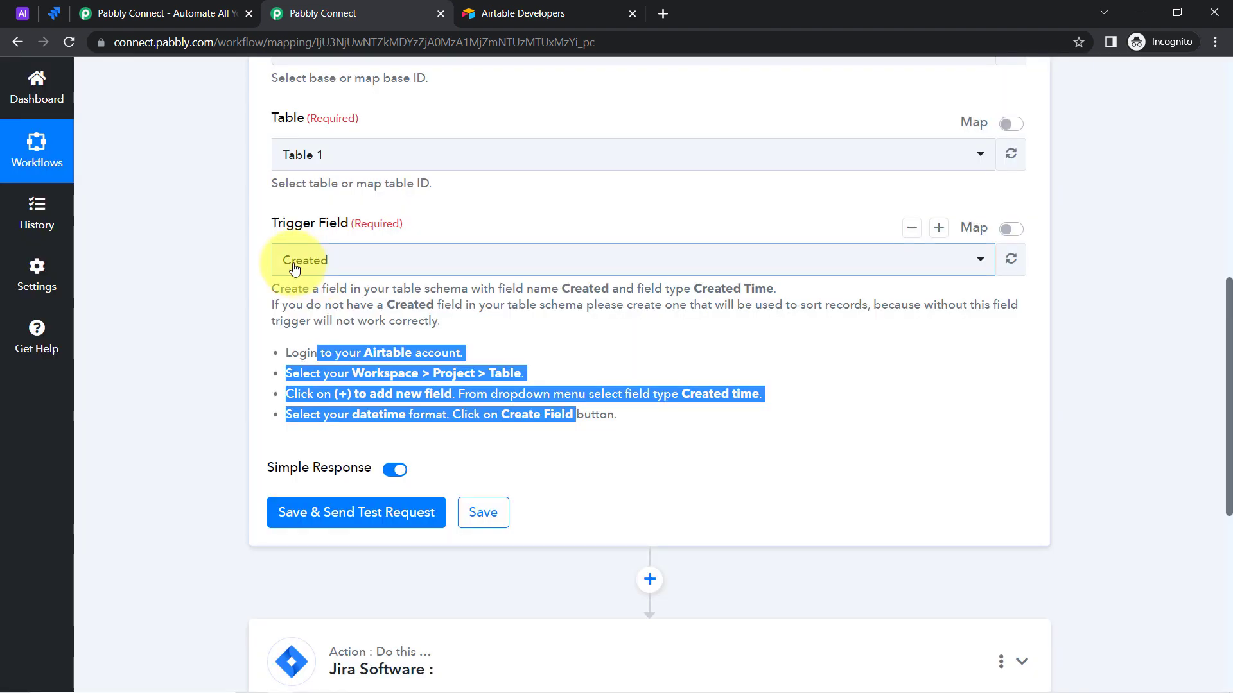
{"action": "left_click", "coordinate": [341, 268]}
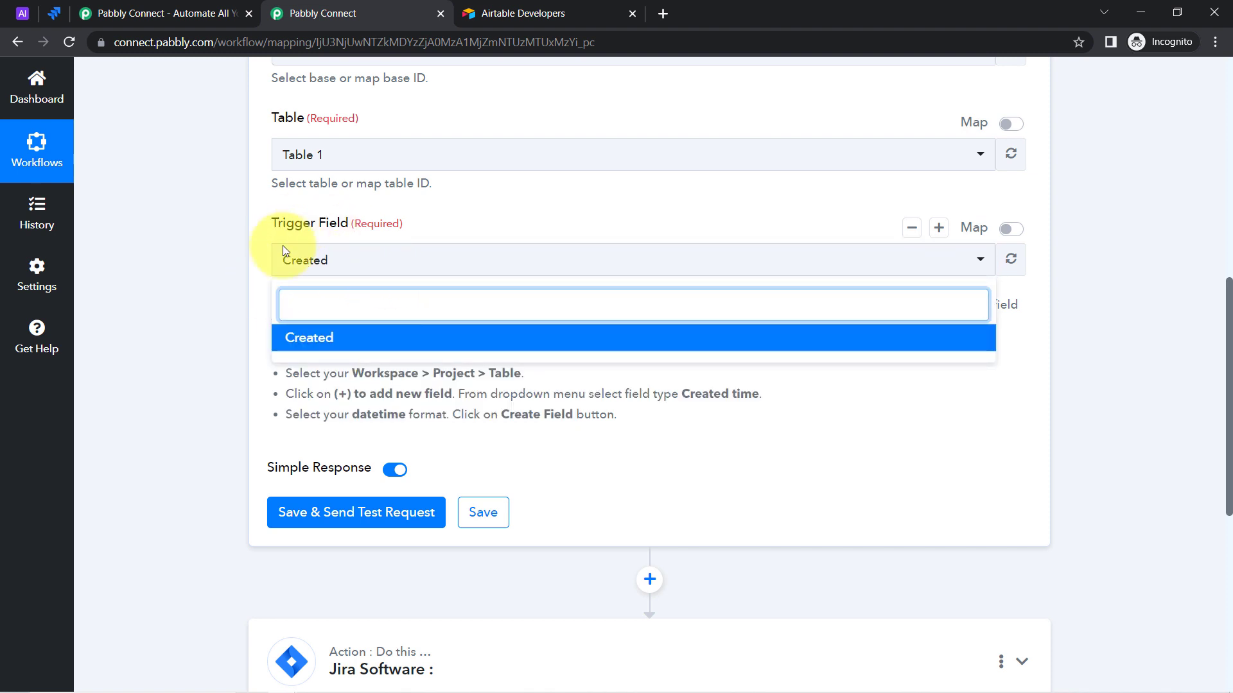
{"action": "left_click", "coordinate": [212, 343]}
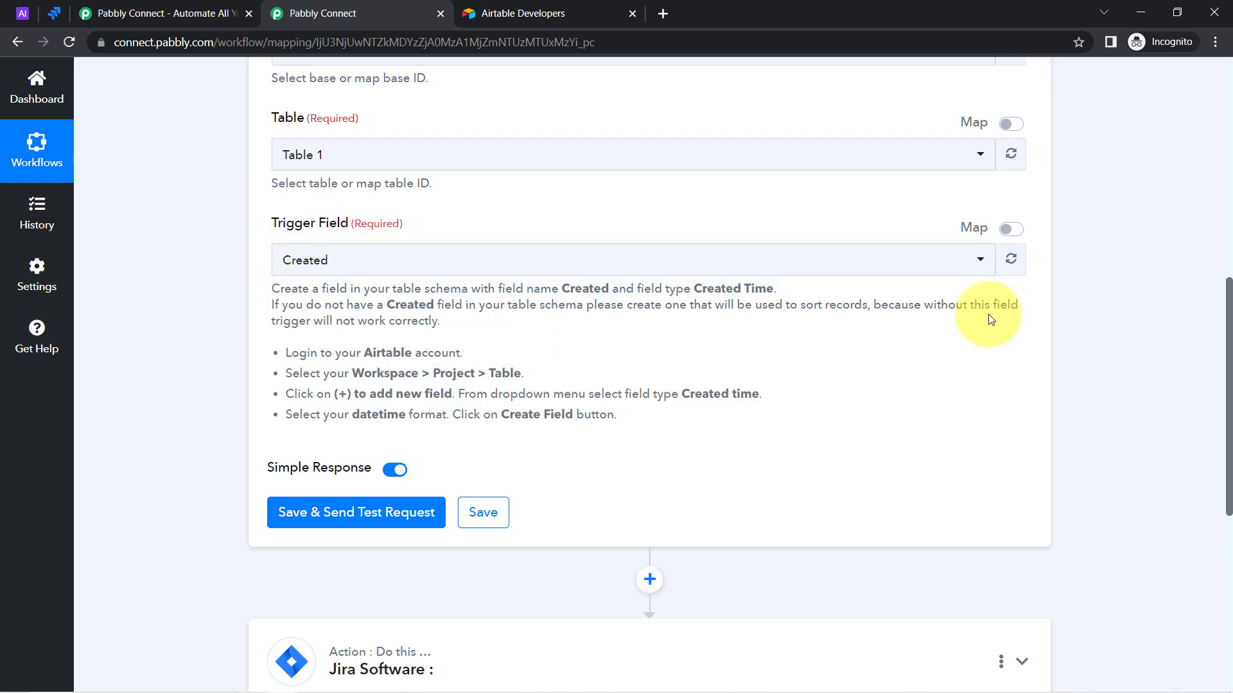
Step: Review the existing issue record in Airtable's Table 1 and return to the trigger setup in Pabbly Connect
{"action": "left_click_drag", "start_coordinate": [1229, 297], "coordinate": [1228, 370]}
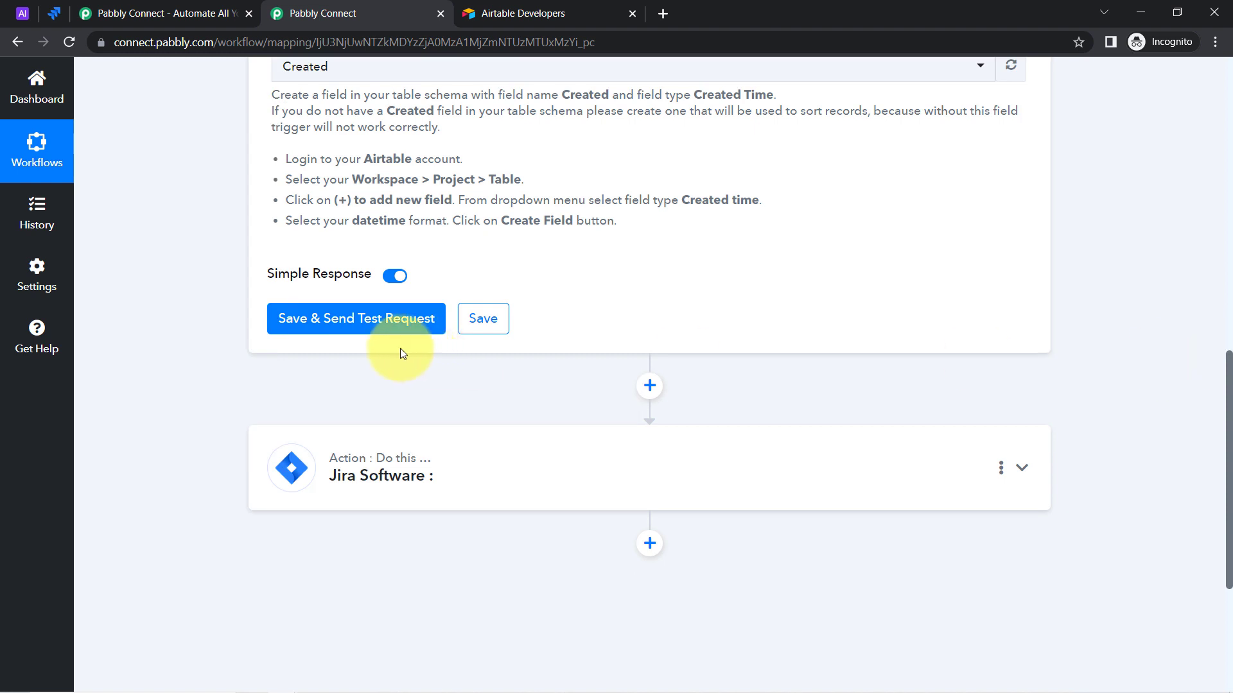
{"action": "left_click", "coordinate": [19, 16]}
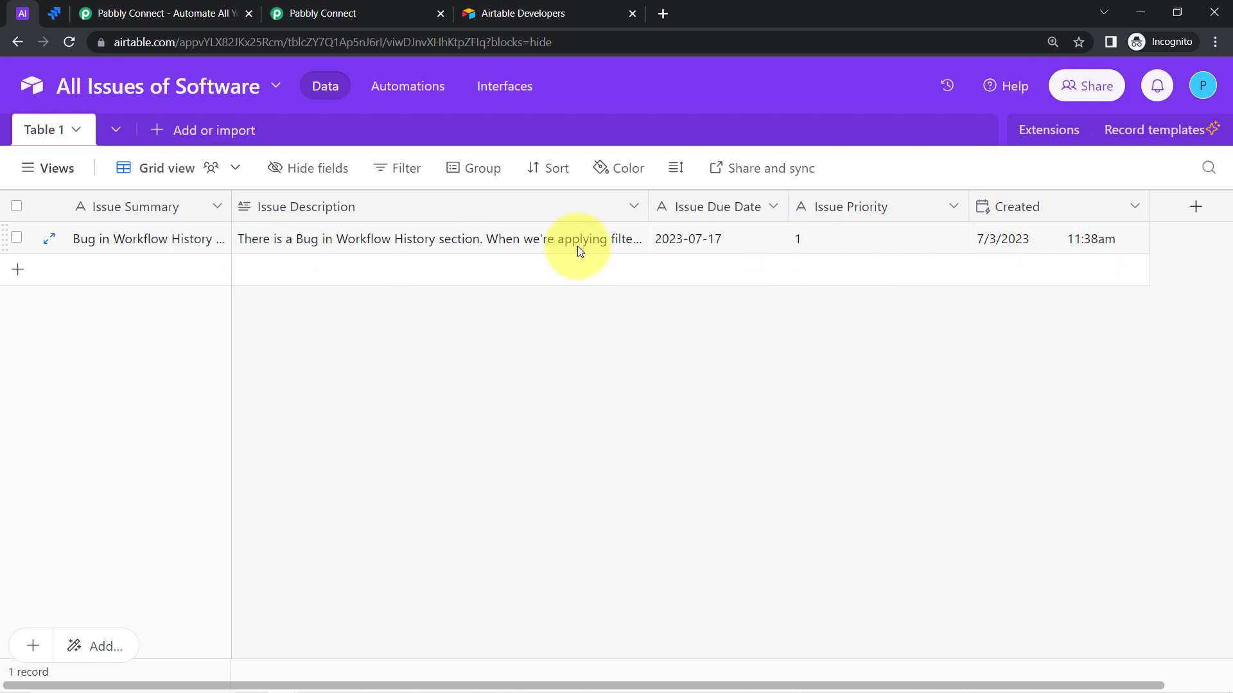
{"action": "left_click", "coordinate": [363, 13]}
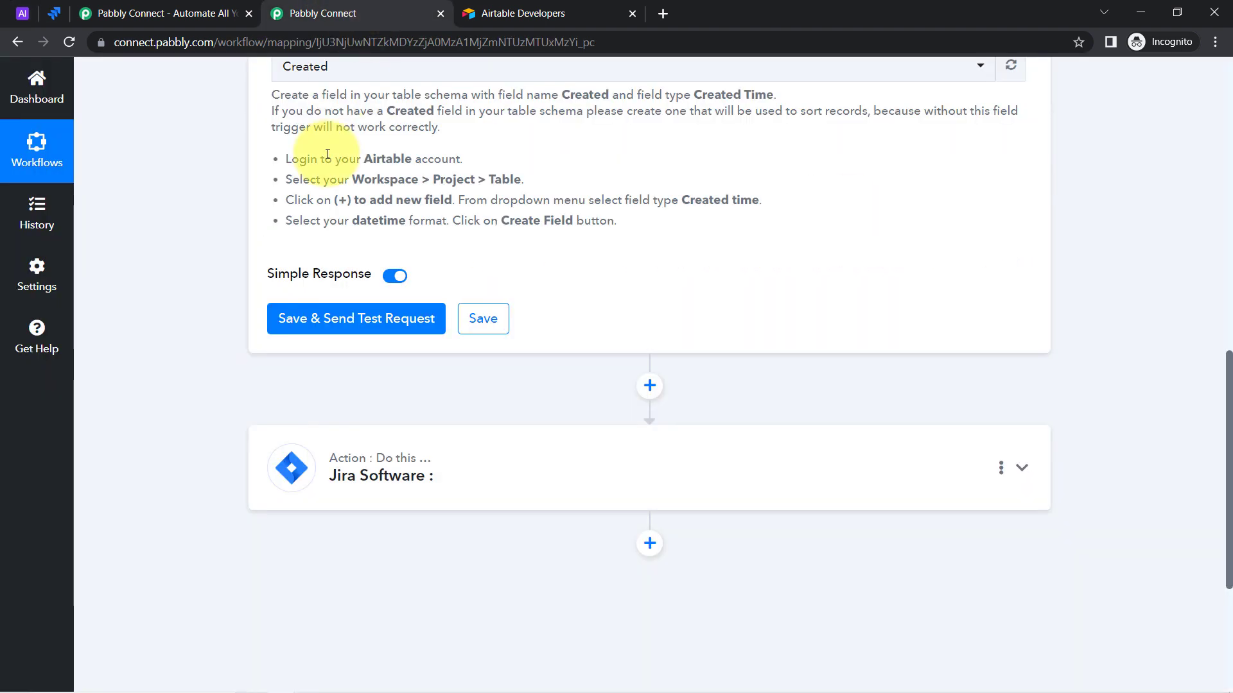
Step: Save the Airtable trigger, send a test request and show the full response received
{"action": "left_click", "coordinate": [305, 321]}
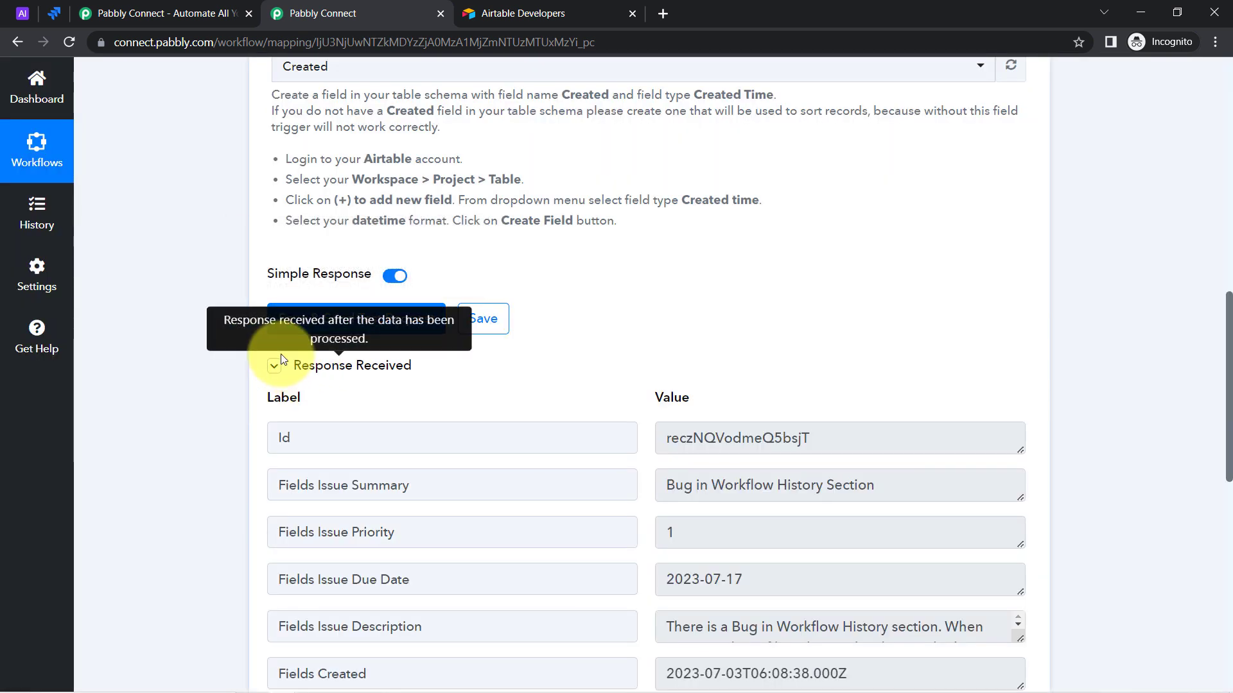
{"action": "left_click", "coordinate": [276, 366]}
{"action": "left_click", "coordinate": [281, 368]}
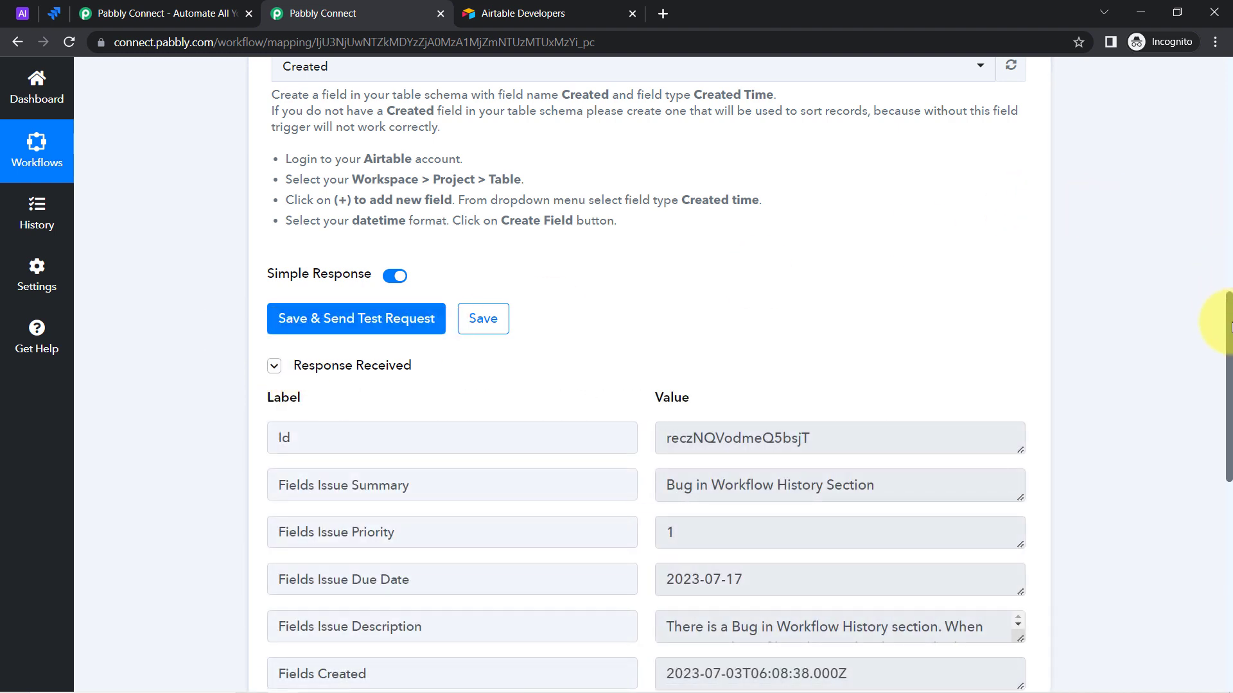
{"action": "left_click_drag", "start_coordinate": [1230, 326], "coordinate": [1229, 398]}
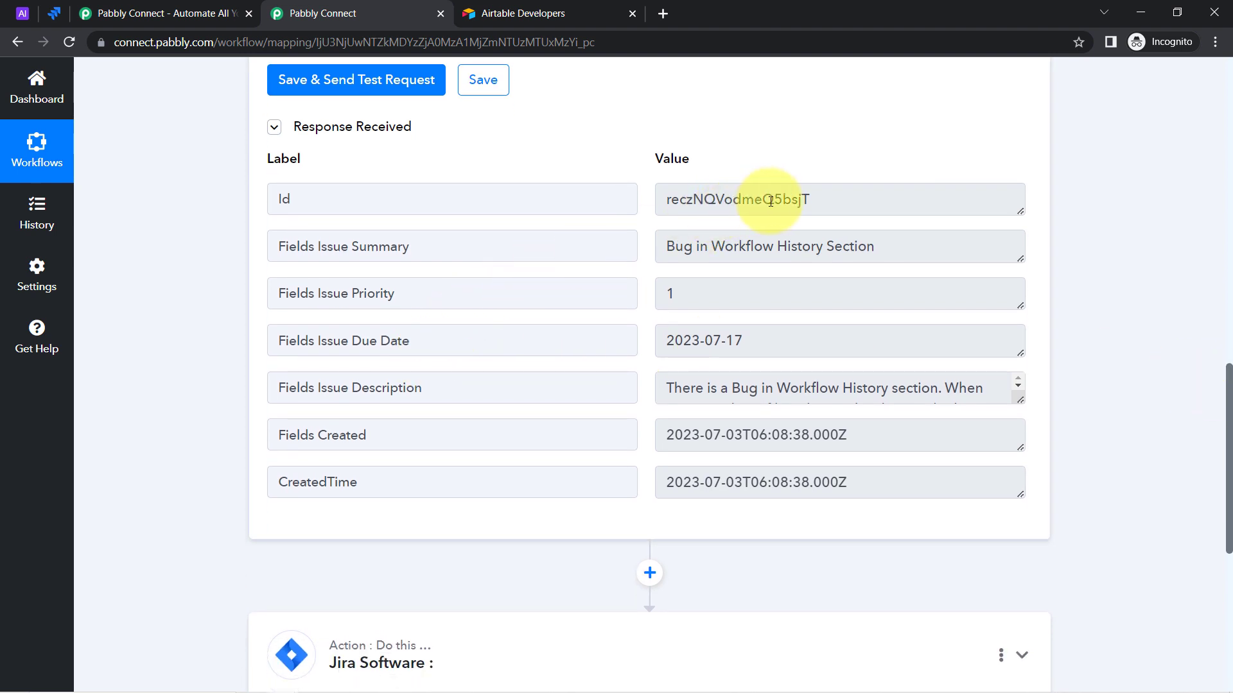
Step: Compare the received record ID, issue fields and created time with the record in Airtable's Table 1, returning to Pabbly Connect
{"action": "left_click_drag", "start_coordinate": [798, 201], "coordinate": [665, 201]}
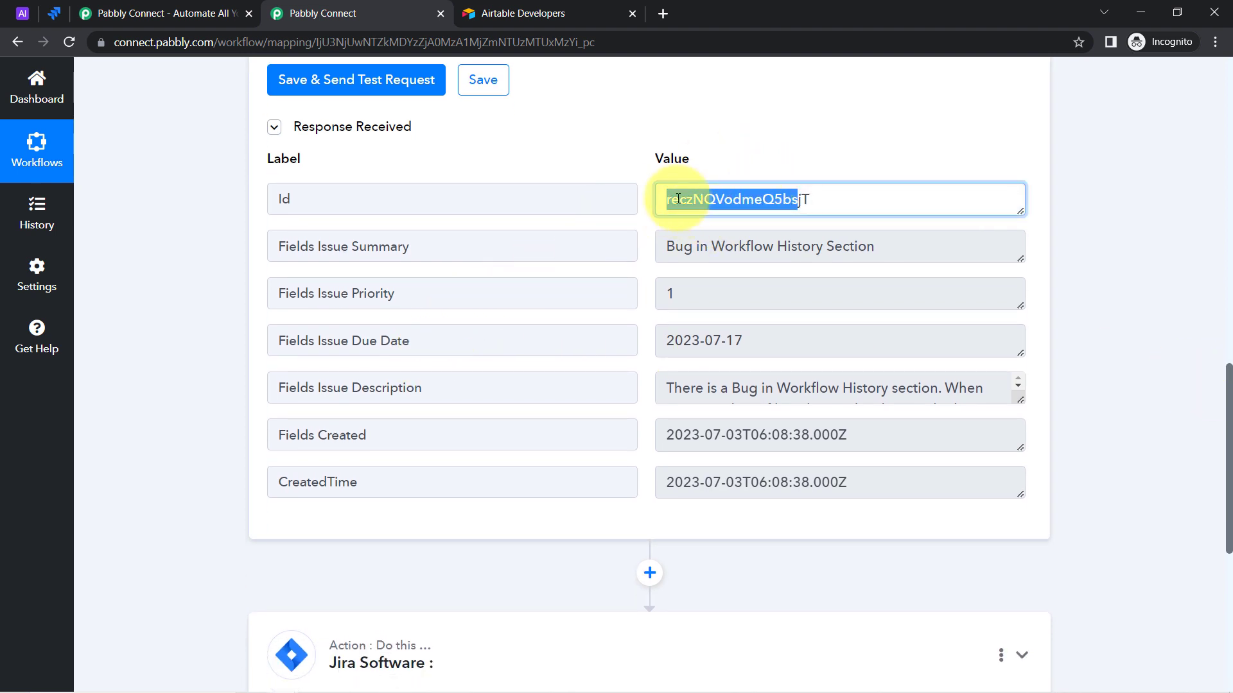
{"action": "key", "text": "ctrl+Tab"}
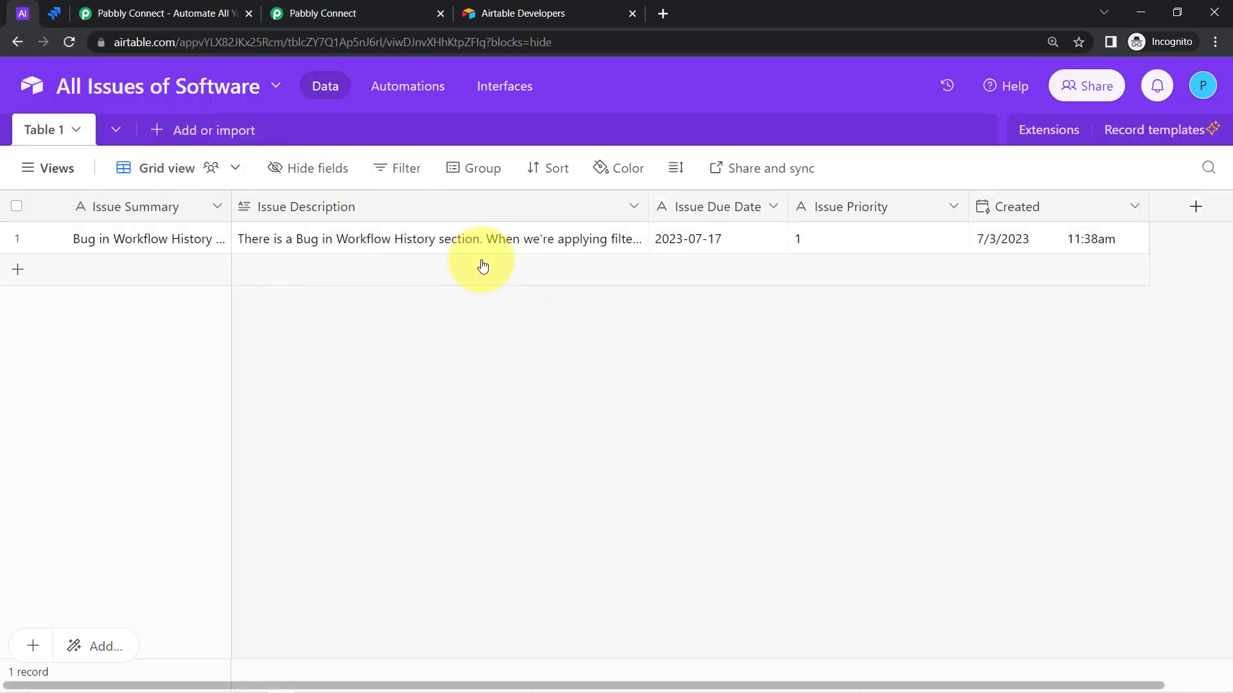
{"action": "left_click", "coordinate": [318, 13]}
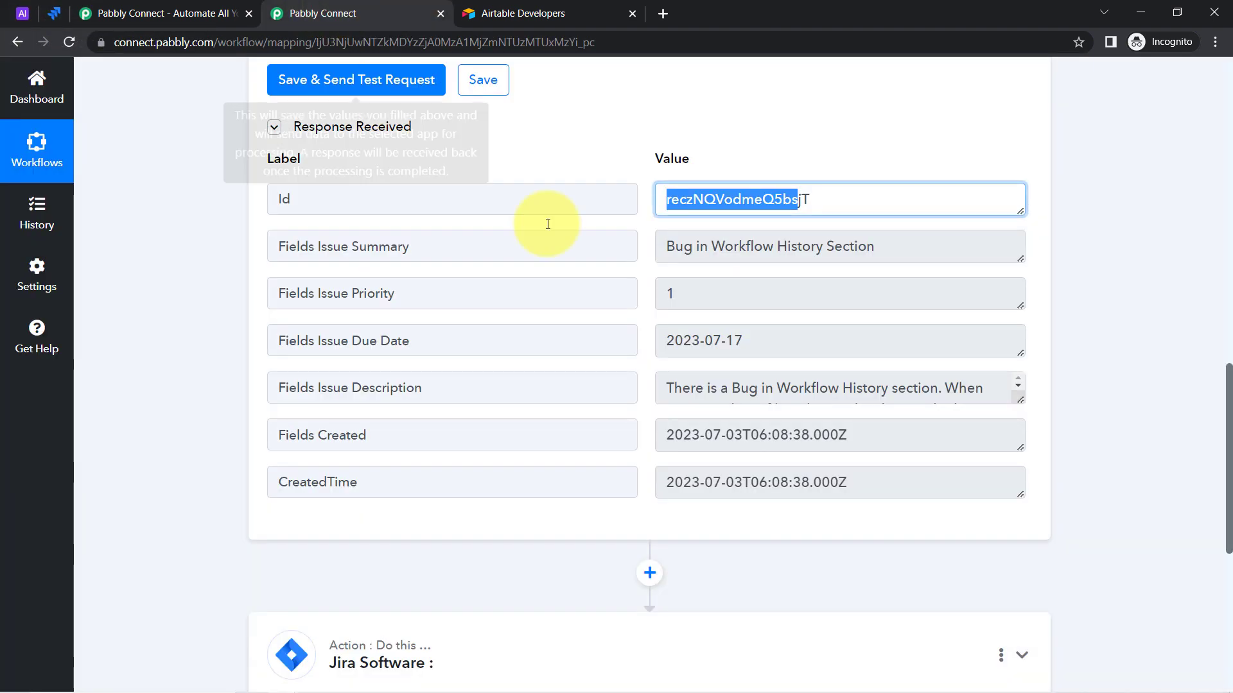
{"action": "left_click_drag", "start_coordinate": [321, 256], "coordinate": [448, 258]}
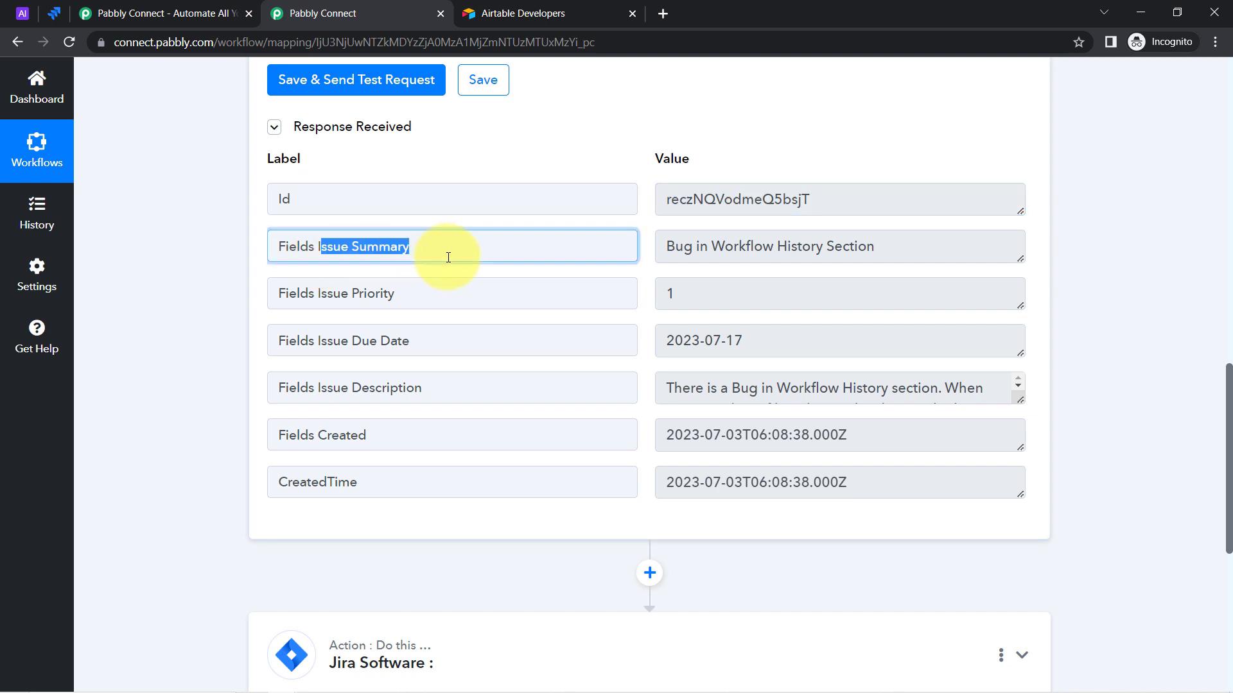
{"action": "left_click_drag", "start_coordinate": [341, 289], "coordinate": [406, 299]}
{"action": "left_click_drag", "start_coordinate": [330, 347], "coordinate": [481, 382]}
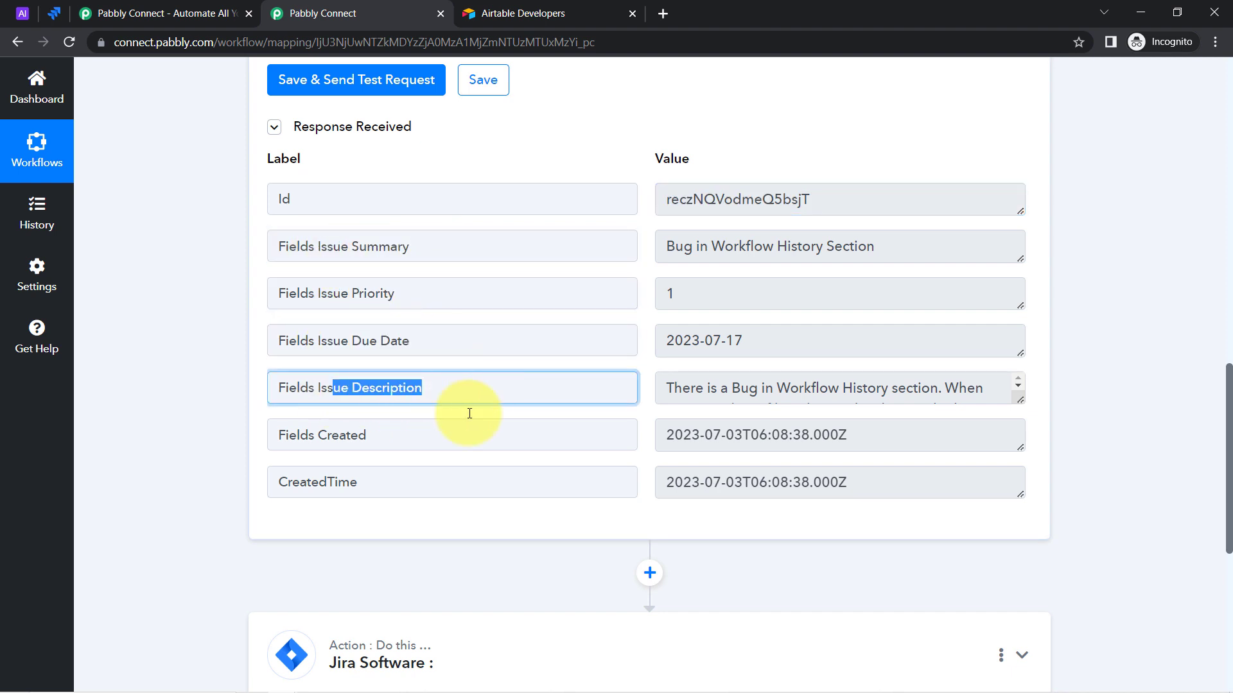
{"action": "left_click_drag", "start_coordinate": [828, 434], "coordinate": [672, 435]}
{"action": "left_click", "coordinate": [23, 13]}
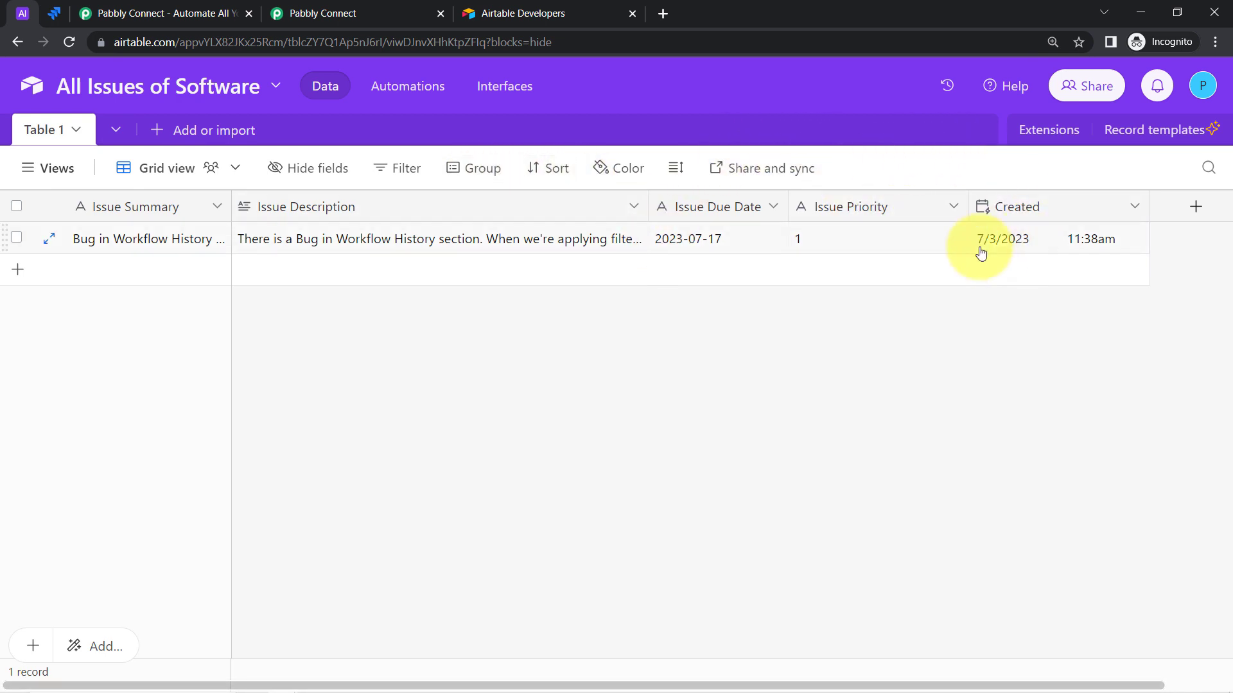
{"action": "left_click", "coordinate": [292, 13]}
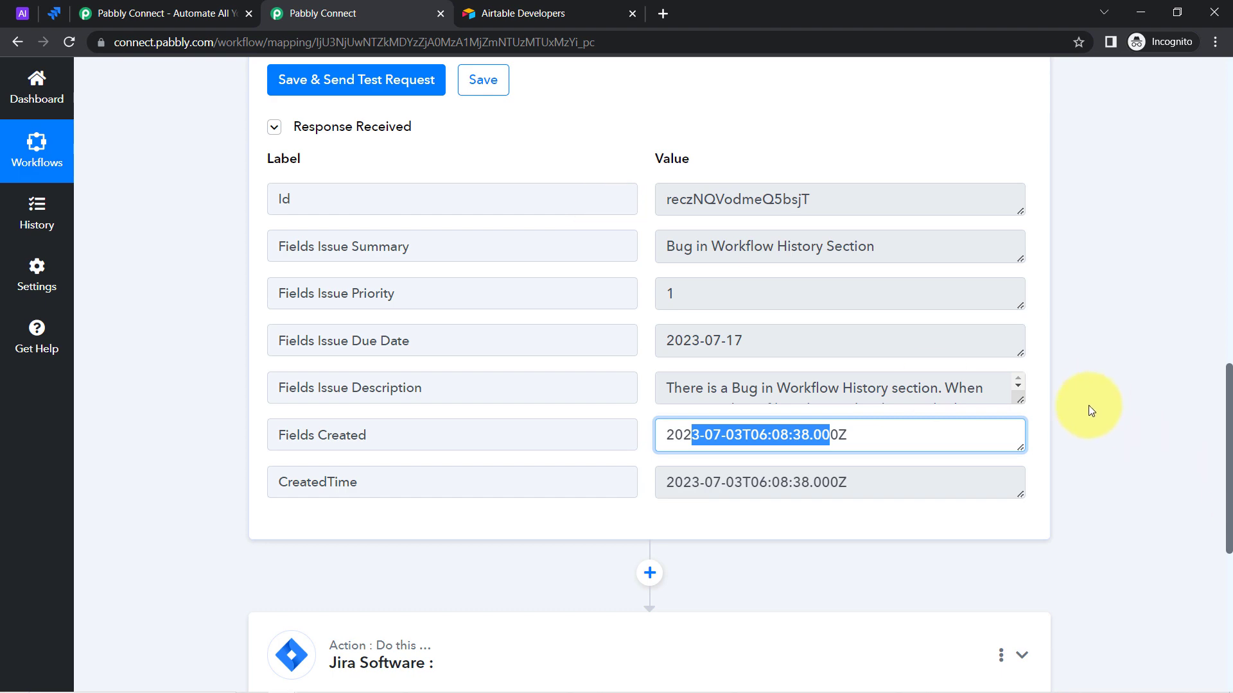
Step: Collapse the Airtable trigger step, check the All Issues of Software base in Airtable and return to the workflow
{"action": "left_click_drag", "start_coordinate": [1230, 445], "coordinate": [1228, 109]}
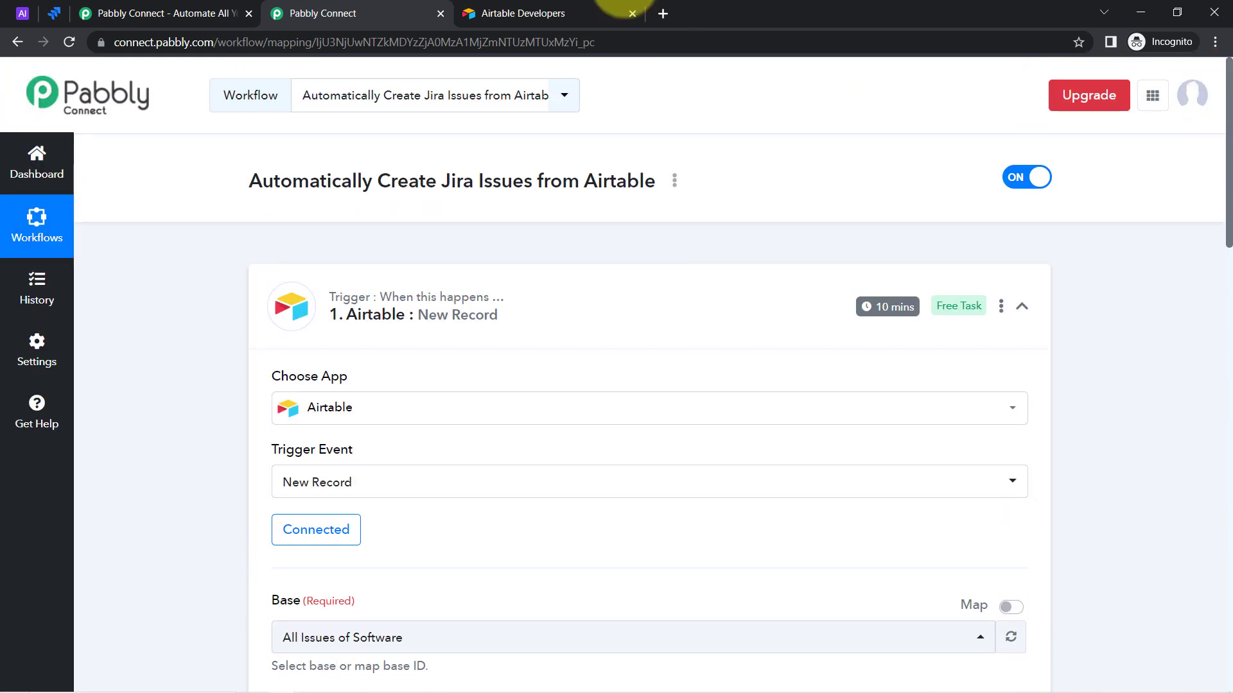
{"action": "left_click", "coordinate": [406, 311]}
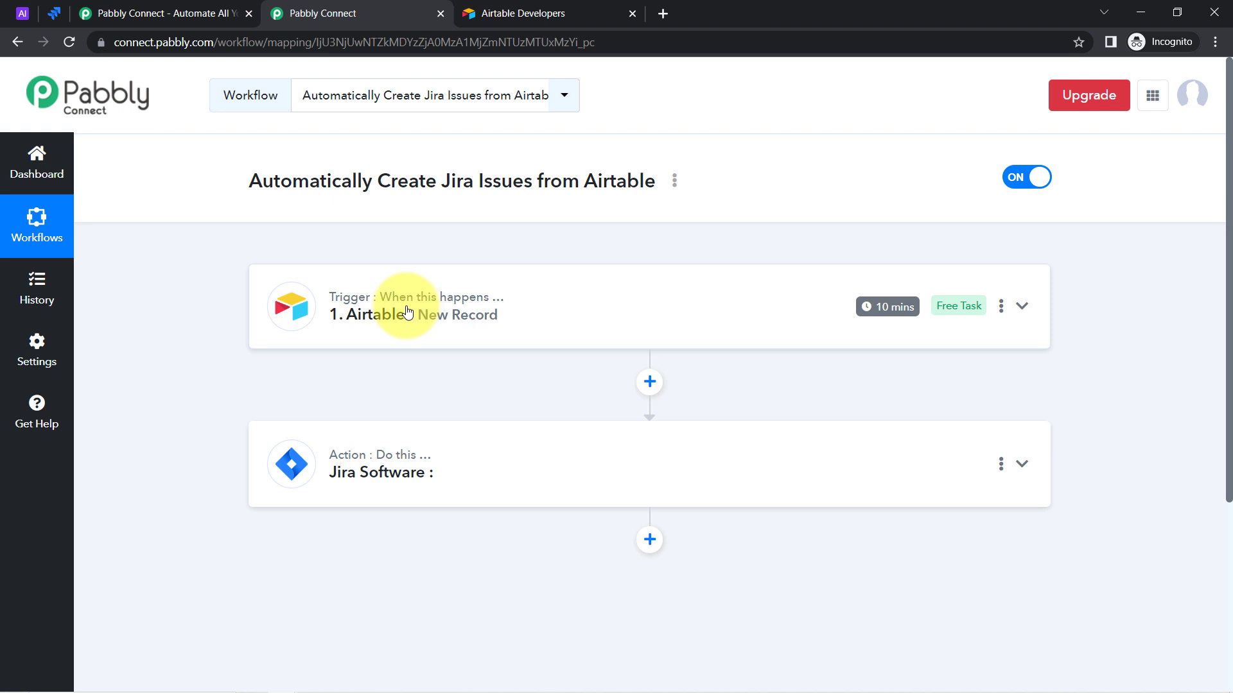
{"action": "left_click", "coordinate": [23, 13]}
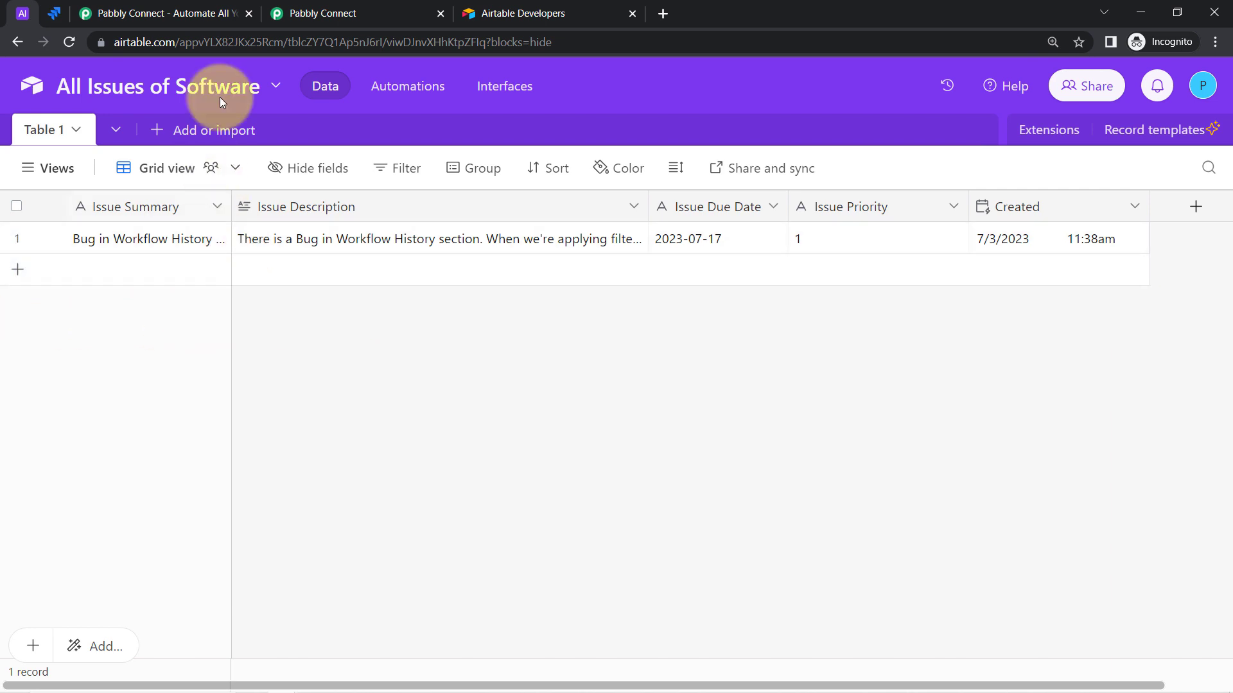
{"action": "left_click", "coordinate": [304, 5]}
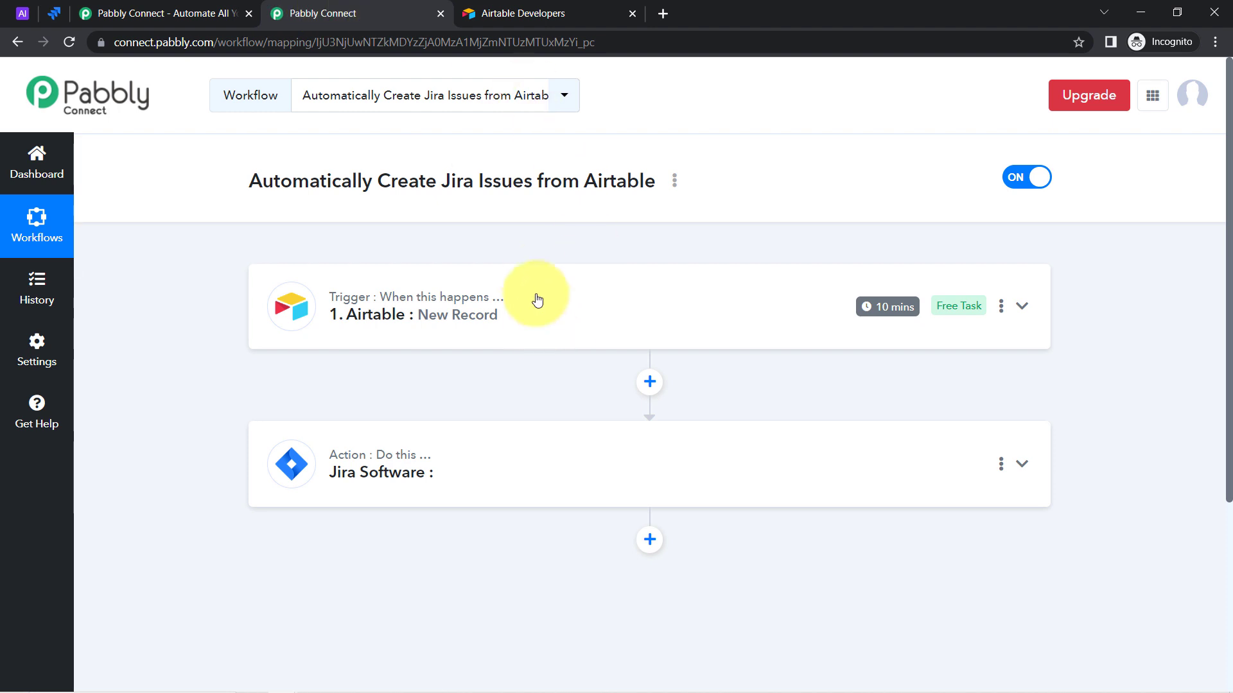
{"action": "mouse_move", "coordinate": [872, 313]}
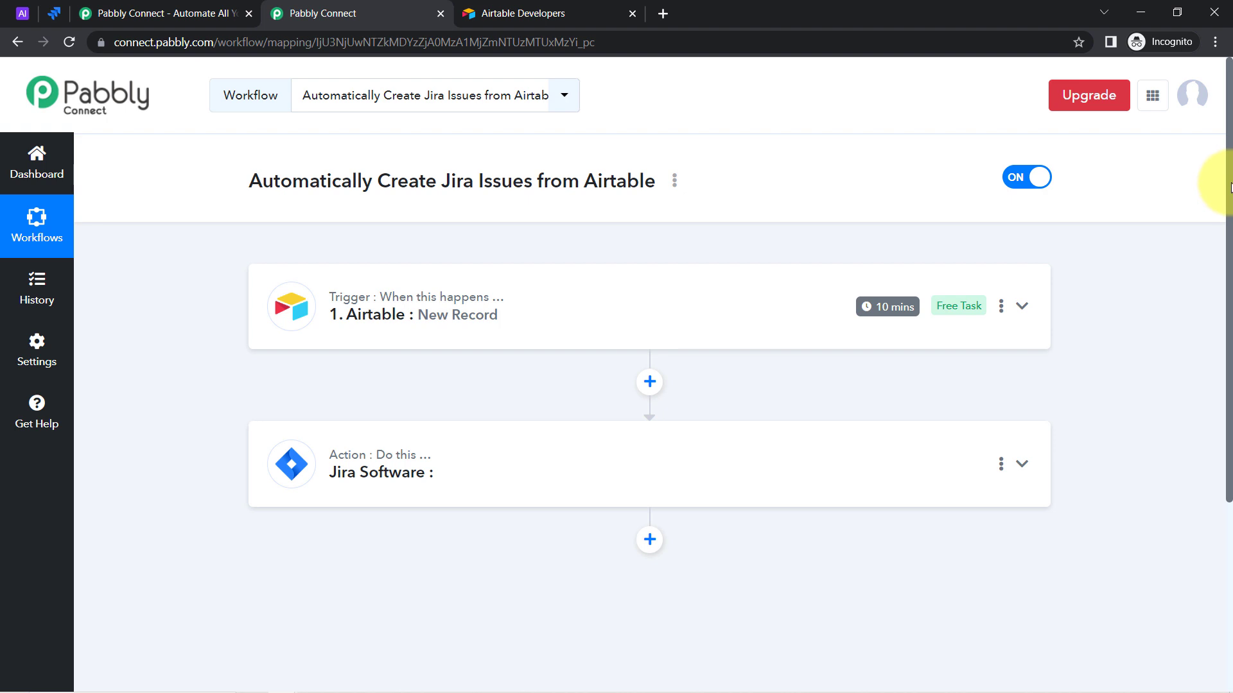
Step: Expand the Jira Software action step and set its action event to Create Issue
{"action": "scroll", "coordinate": [1212, 233], "scroll_direction": "down", "scroll_amount": 1}
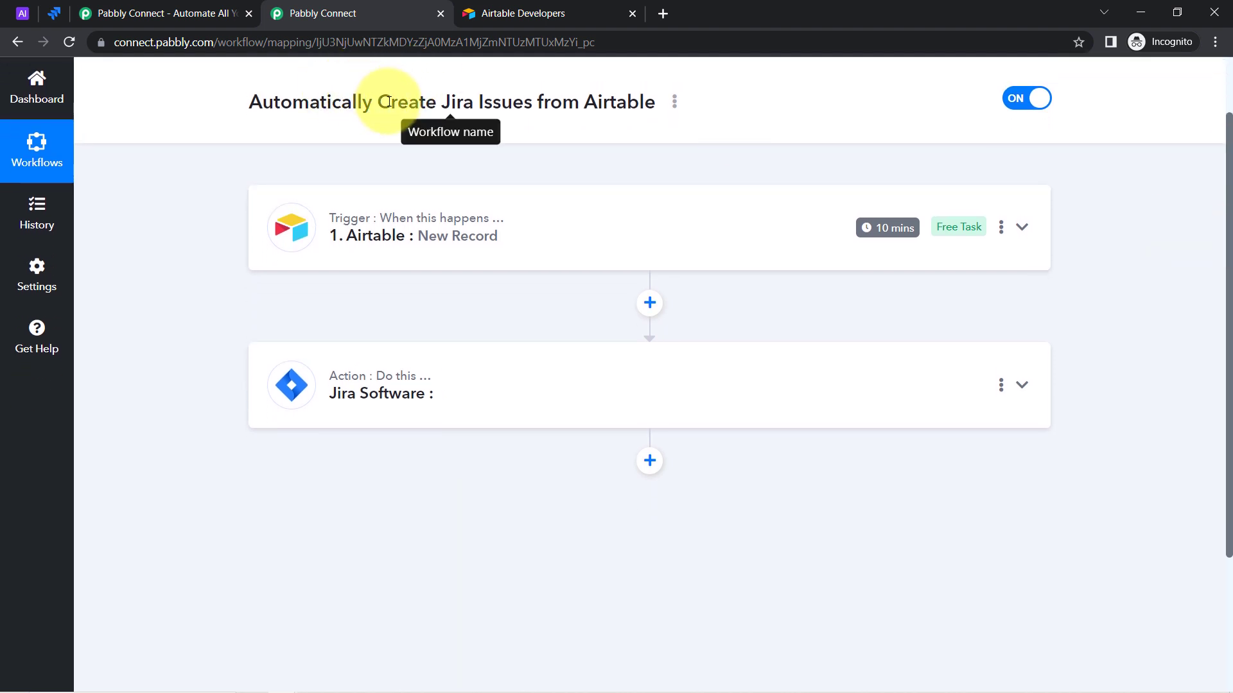
{"action": "left_click_drag", "start_coordinate": [388, 102], "coordinate": [512, 102]}
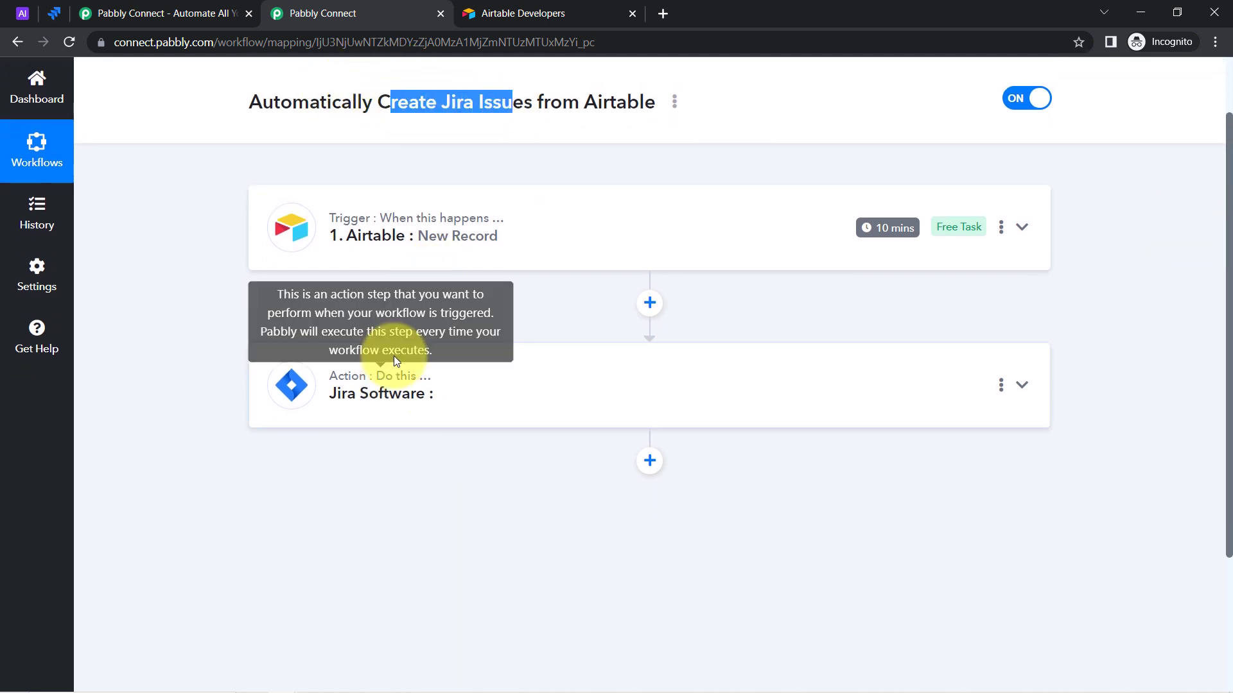
{"action": "scroll", "coordinate": [394, 360], "scroll_direction": "down", "scroll_amount": 1}
{"action": "left_click", "coordinate": [361, 323]}
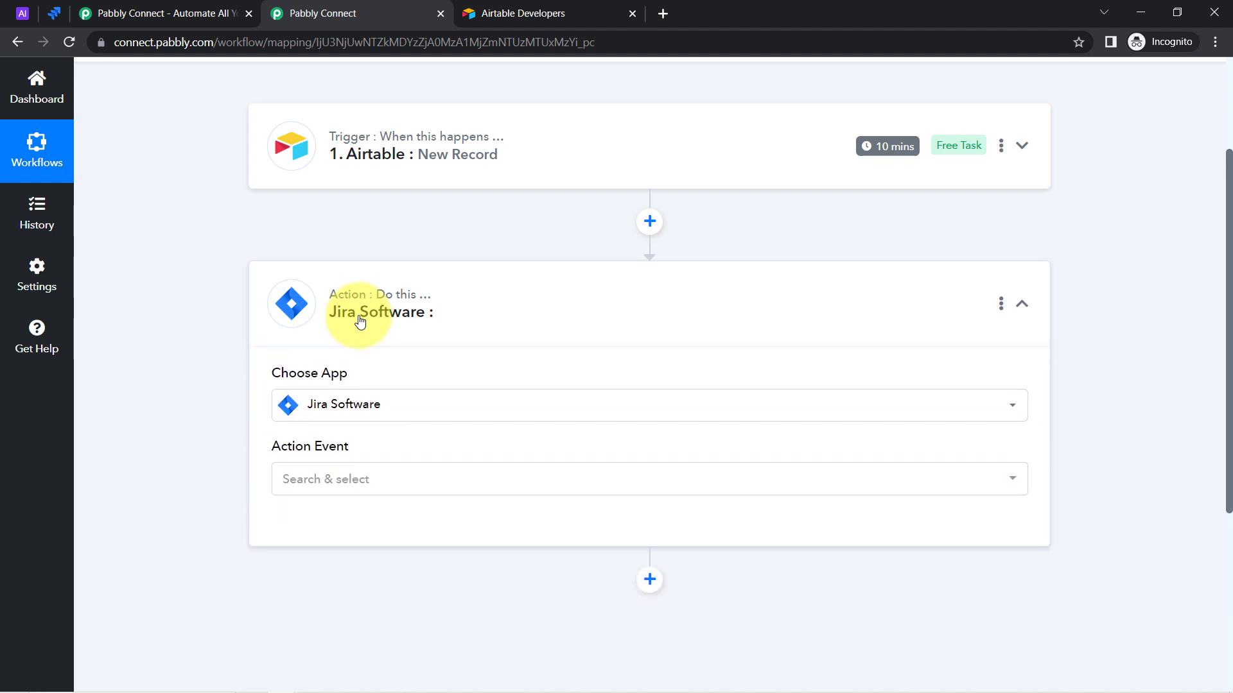
{"action": "left_click", "coordinate": [310, 479]}
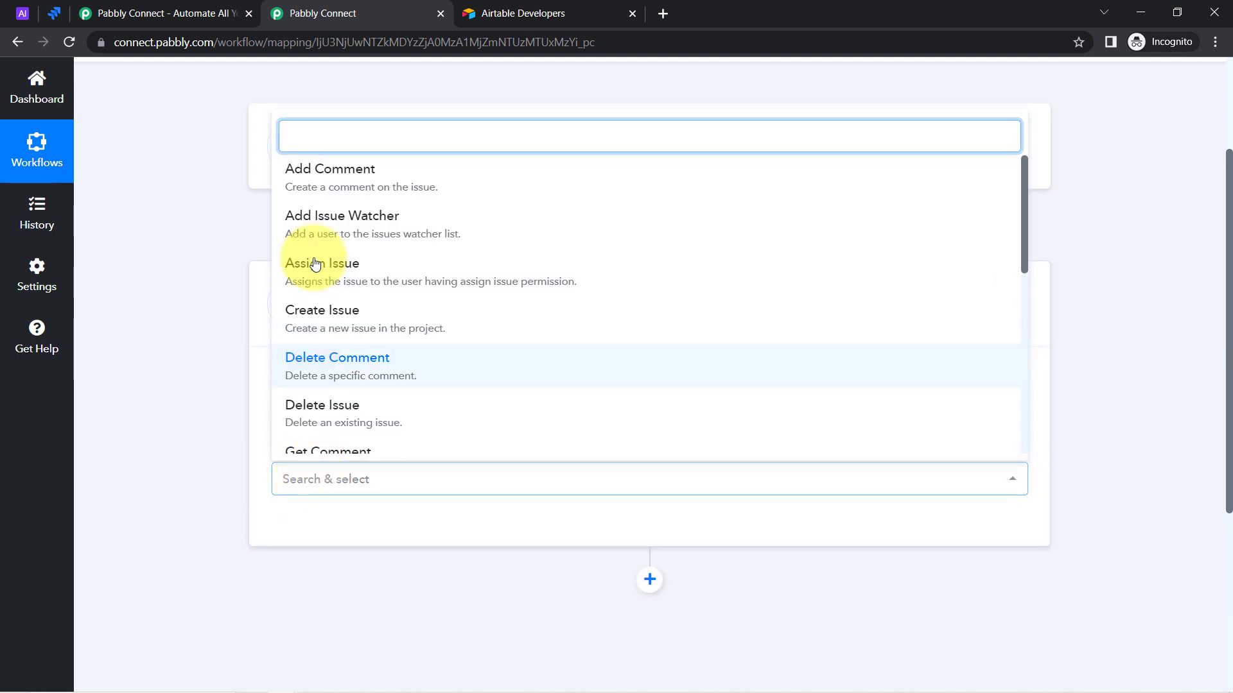
{"action": "left_click", "coordinate": [337, 322]}
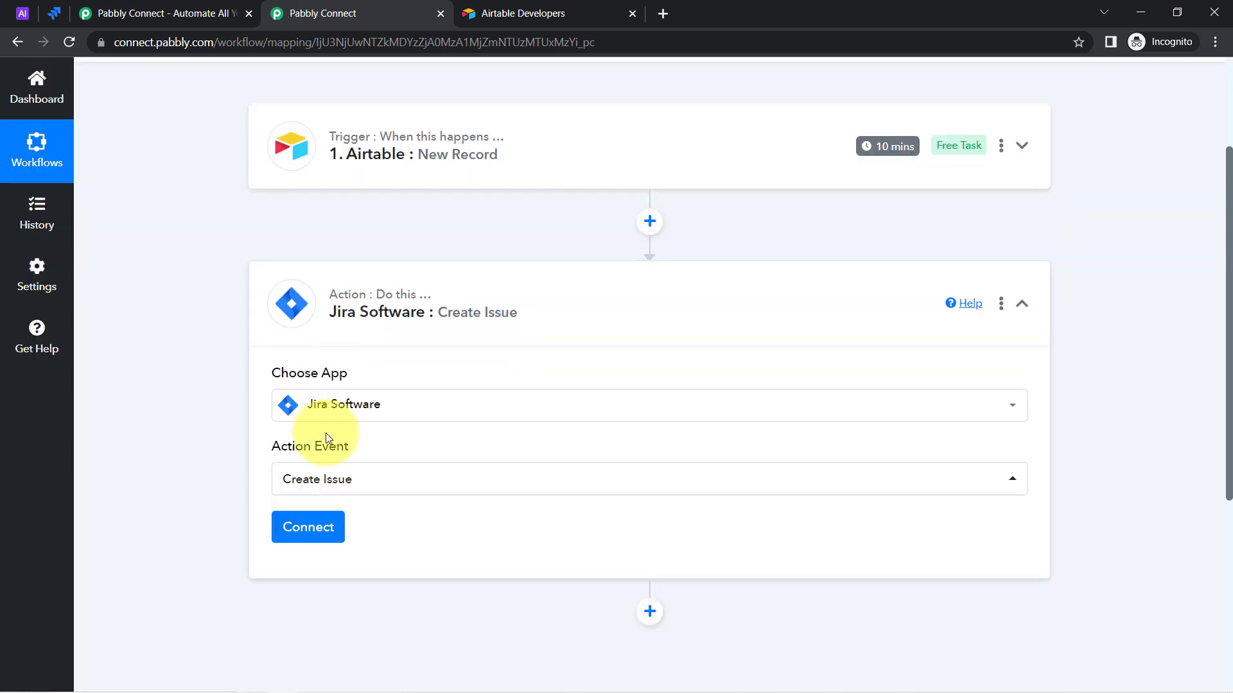
Step: Add a new Jira Software connection to the action and authorize Pabbly Connect's access to the pabcon.atlassian.net site
{"action": "left_click", "coordinate": [298, 532]}
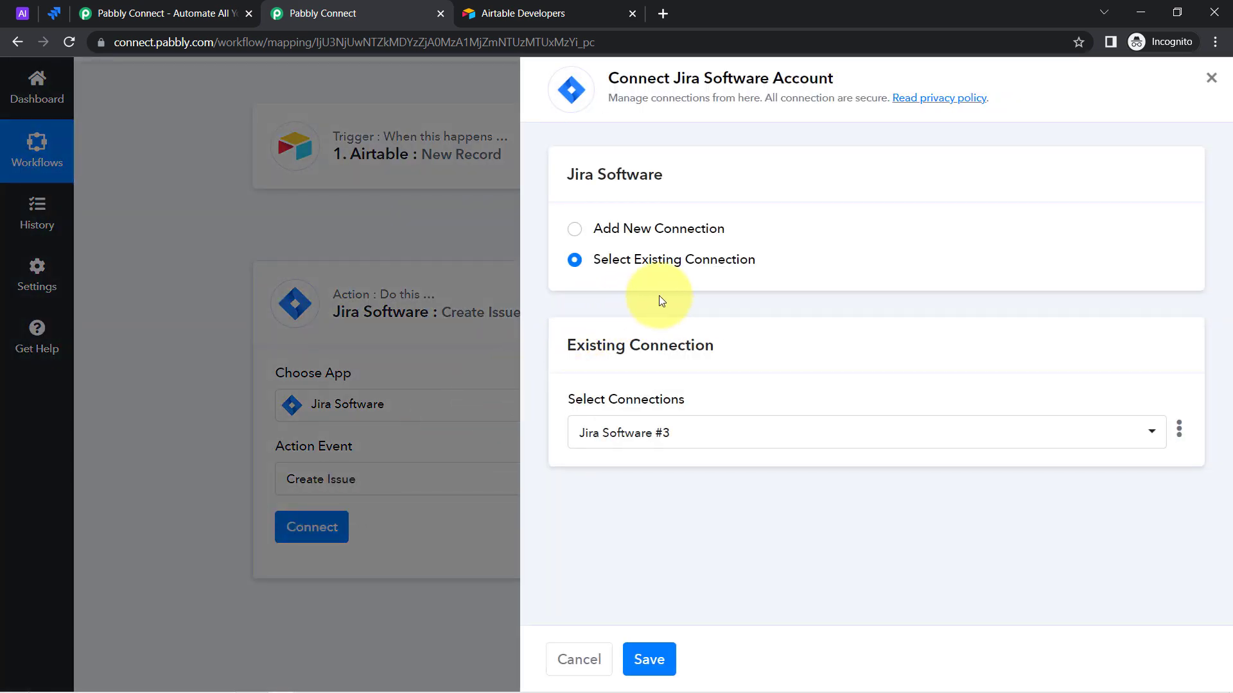
{"action": "left_click", "coordinate": [634, 228]}
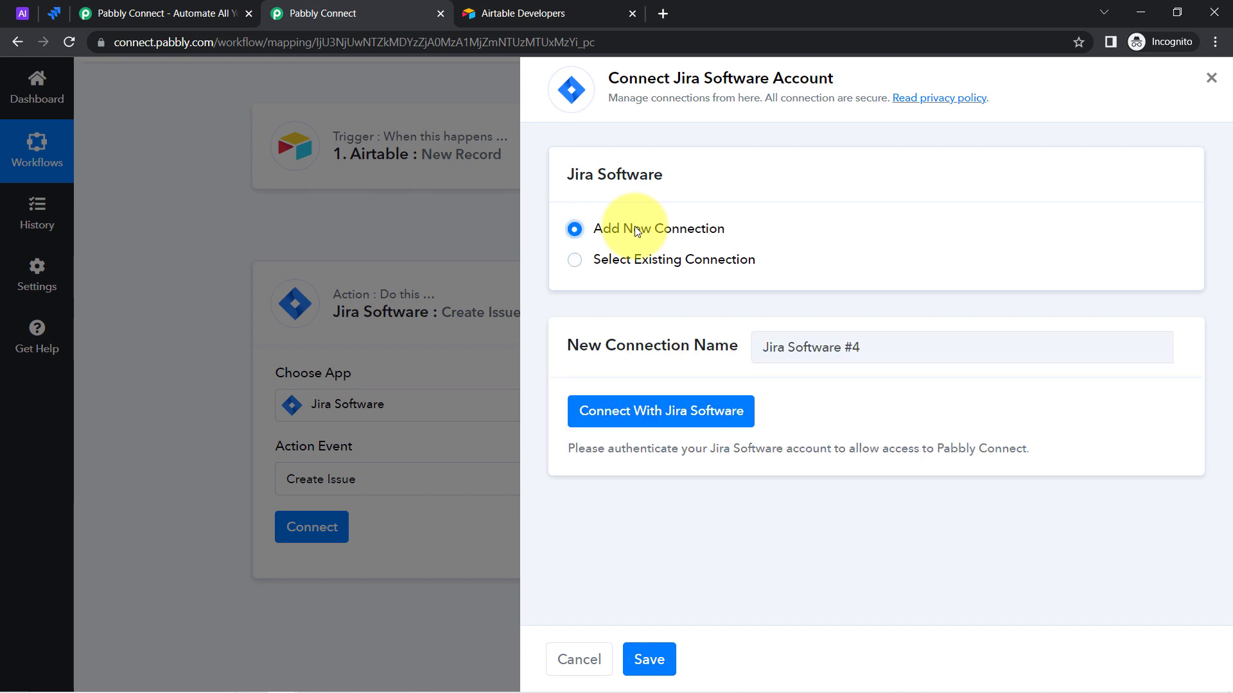
{"action": "left_click", "coordinate": [667, 409]}
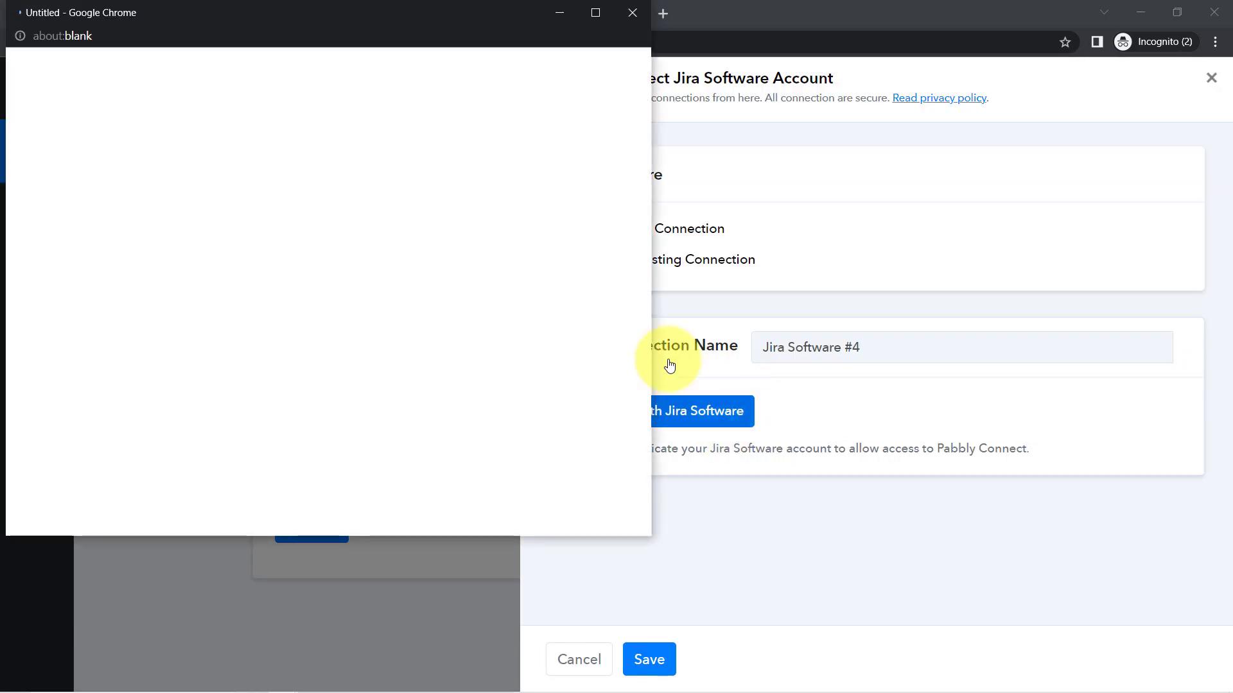
{"action": "scroll", "coordinate": [185, 257], "scroll_direction": "down", "scroll_amount": 4}
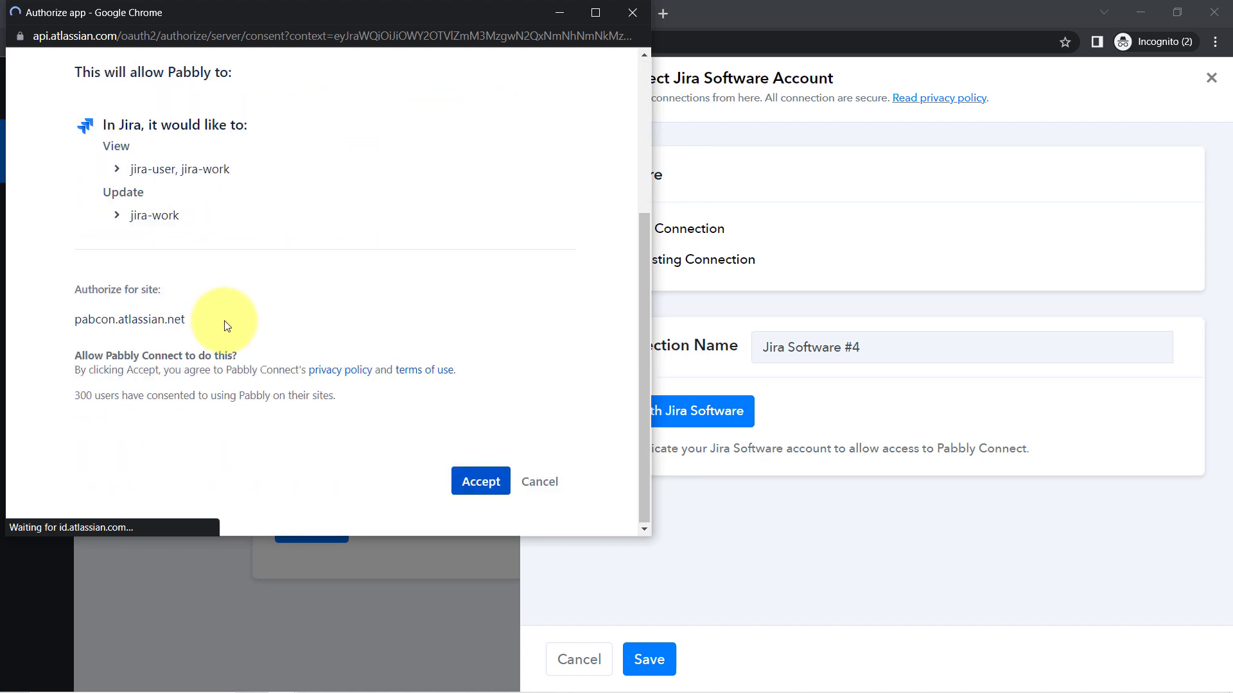
{"action": "scroll", "coordinate": [226, 321], "scroll_direction": "up", "scroll_amount": 1}
{"action": "scroll", "coordinate": [330, 405], "scroll_direction": "down", "scroll_amount": 1}
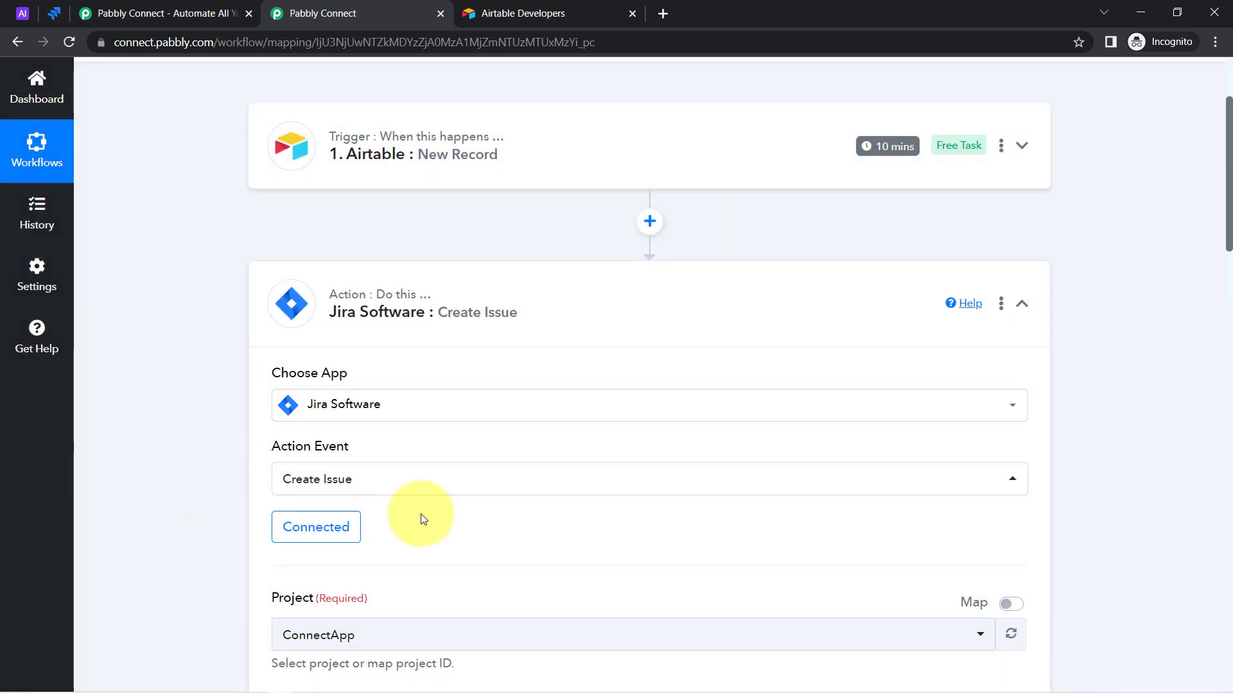
Step: Set the Jira action's project to Demo service project
{"action": "left_click_drag", "start_coordinate": [1229, 215], "coordinate": [1229, 316]}
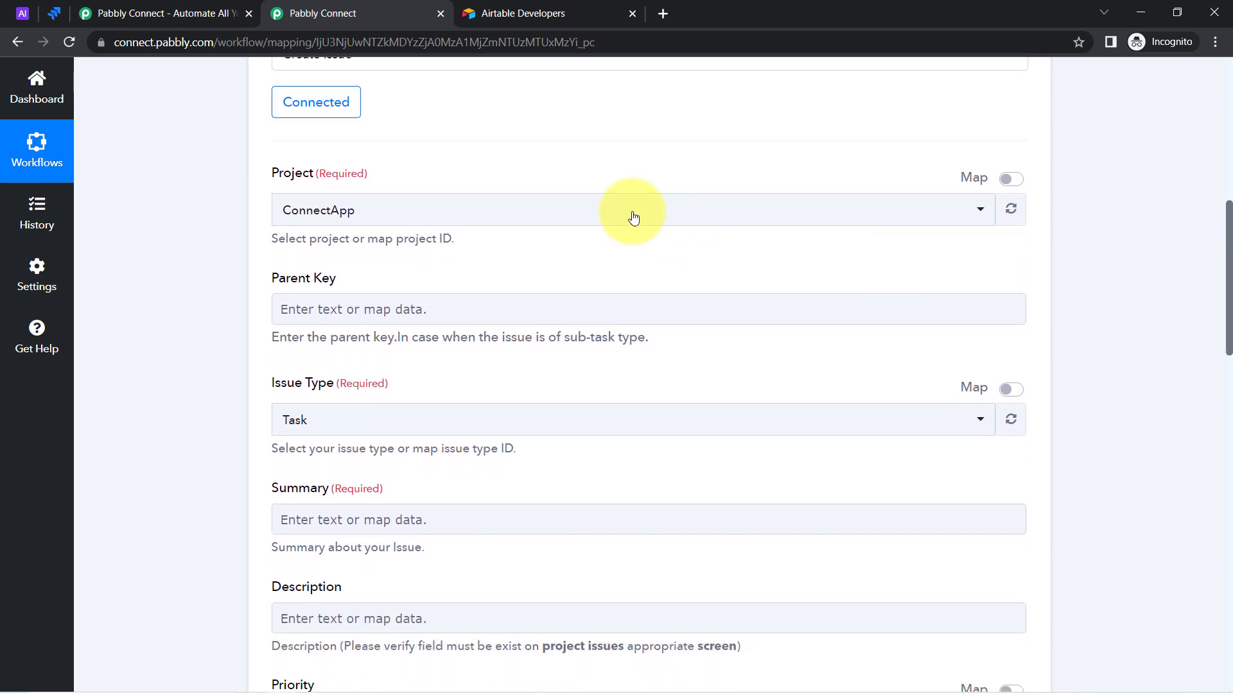
{"action": "left_click", "coordinate": [330, 210]}
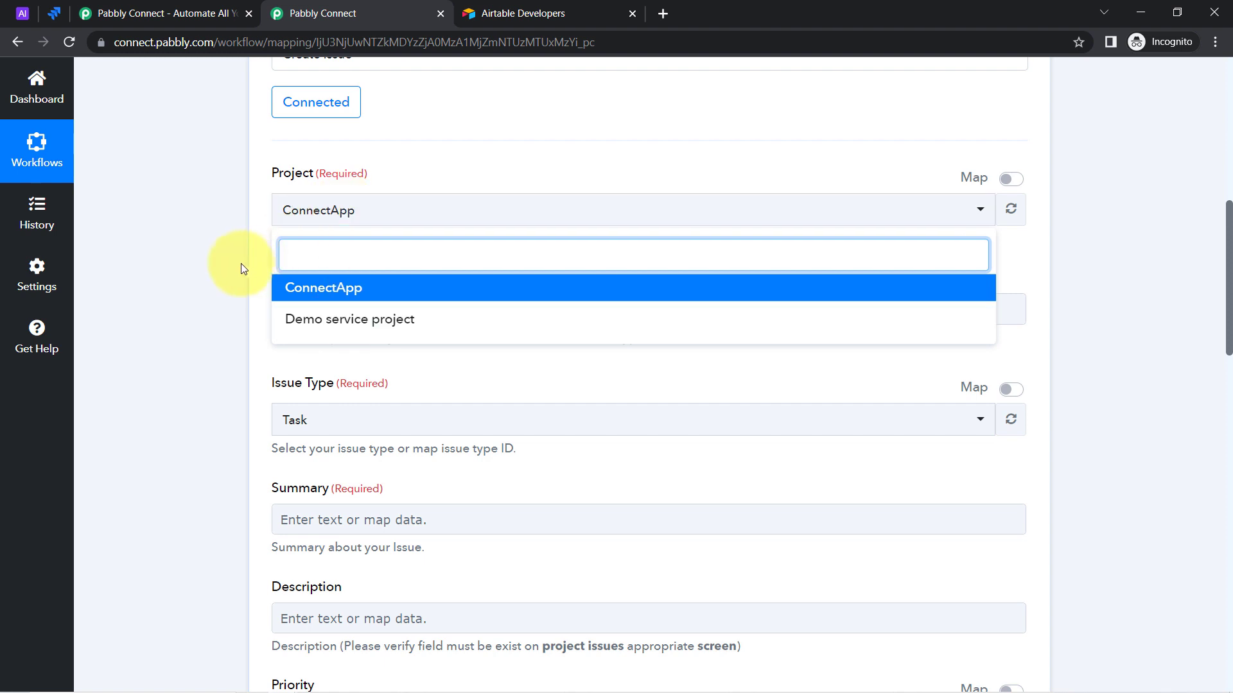
{"action": "left_click", "coordinate": [140, 260]}
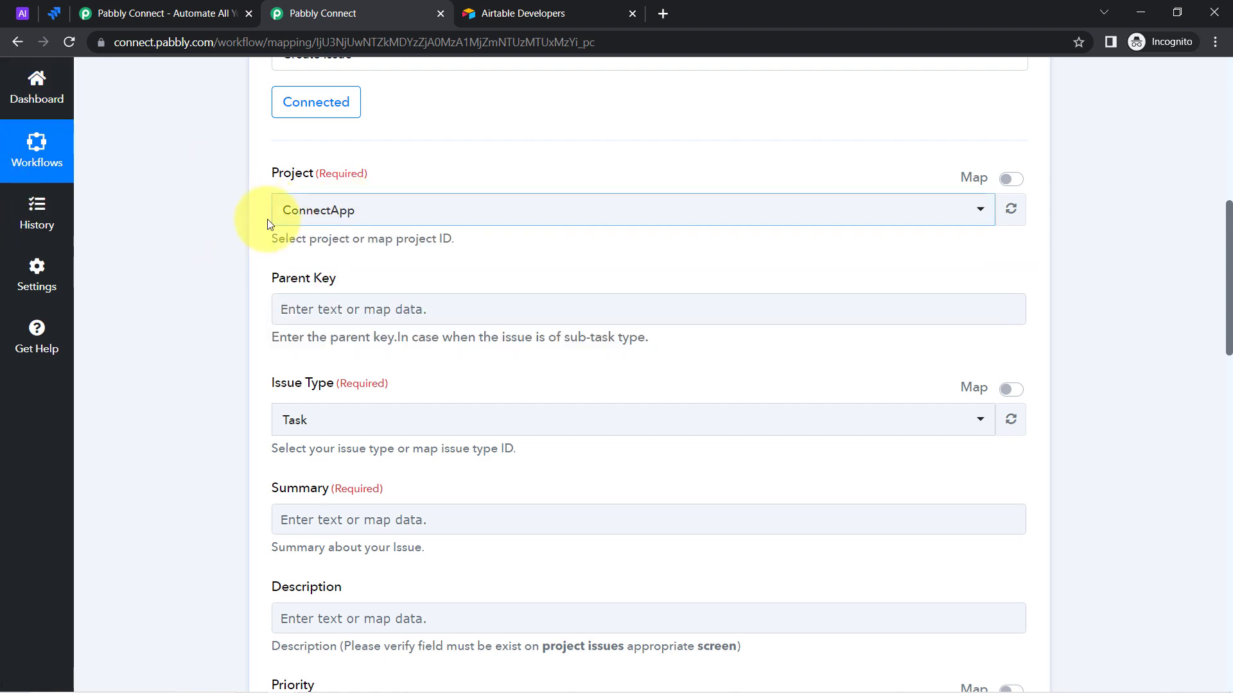
{"action": "left_click", "coordinate": [290, 206]}
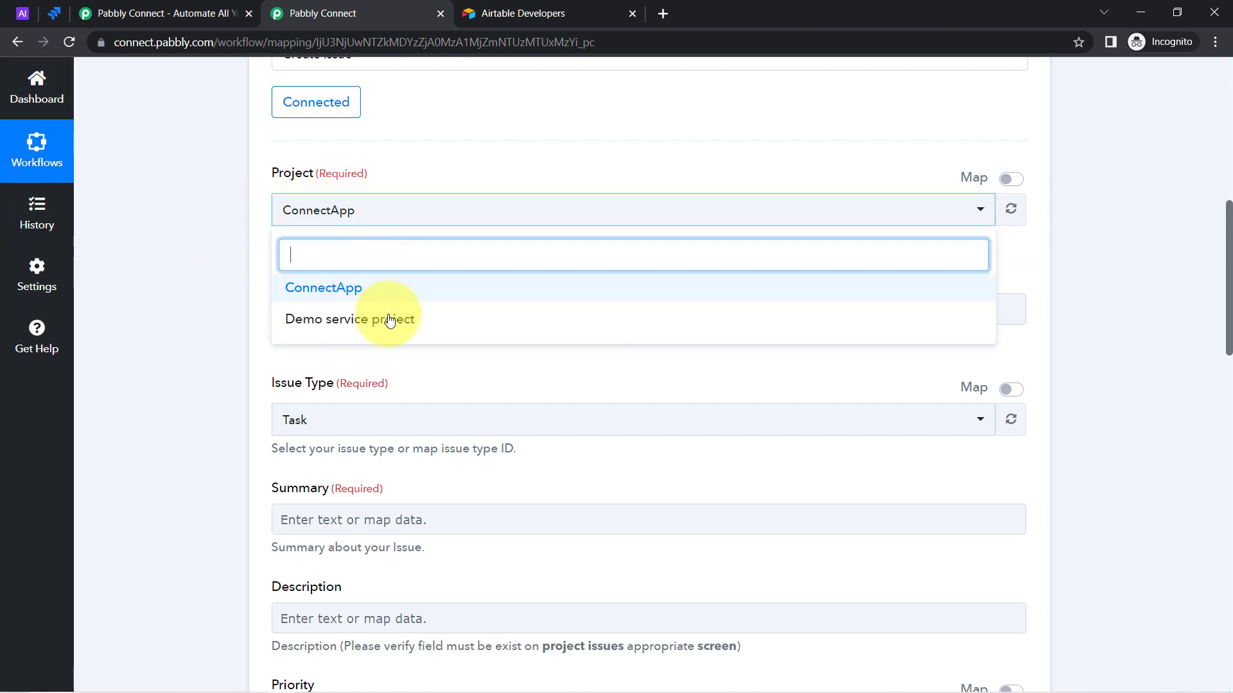
{"action": "left_click", "coordinate": [318, 321]}
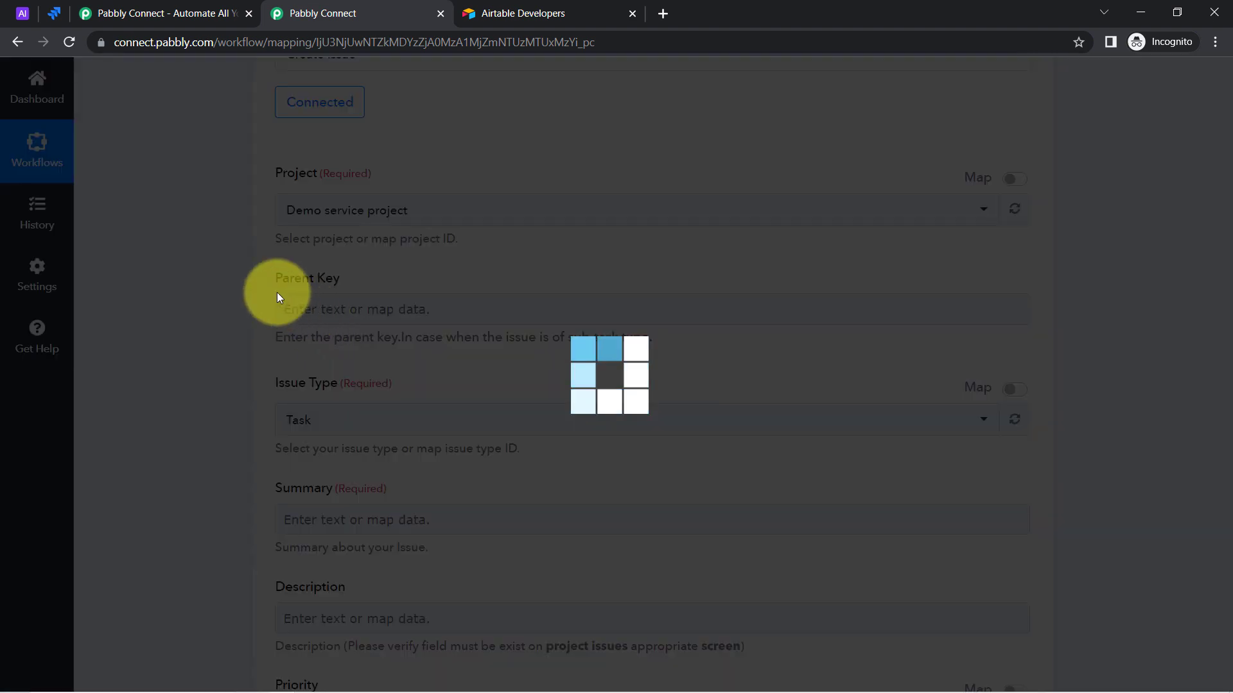
Step: Check the list of recent projects in Jira and return to the action setup in Pabbly Connect
{"action": "left_click", "coordinate": [54, 13]}
{"action": "left_click", "coordinate": [253, 88]}
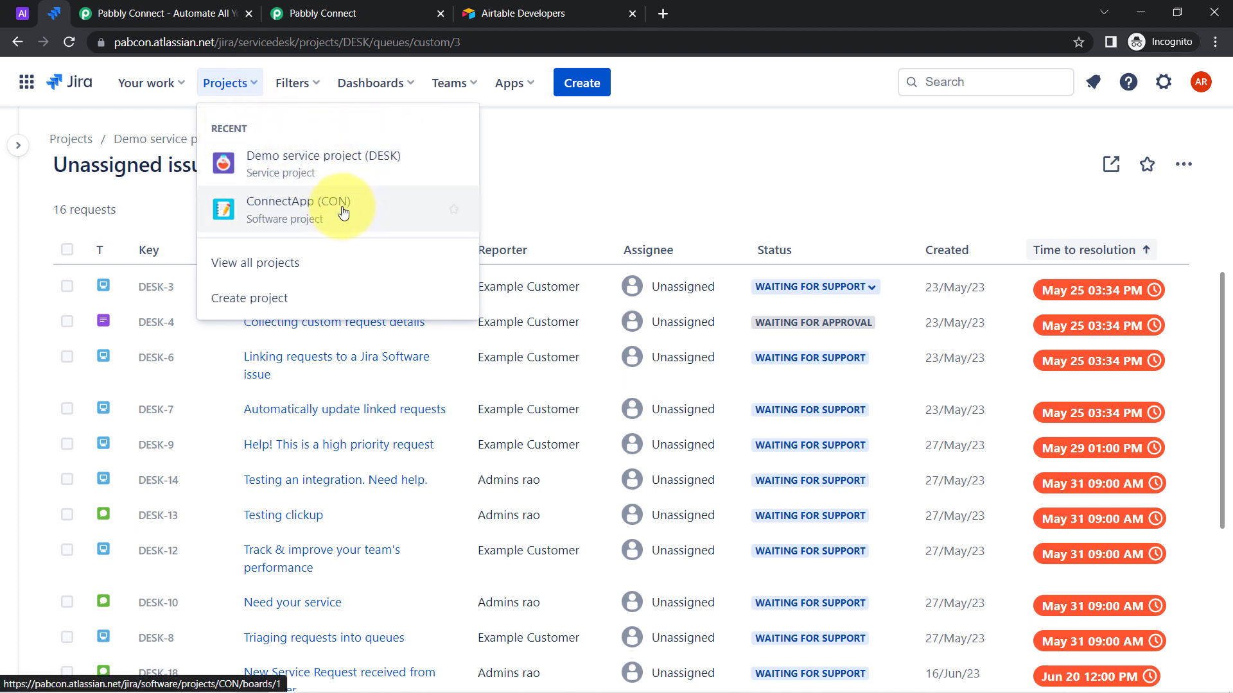
{"action": "left_click", "coordinate": [335, 13]}
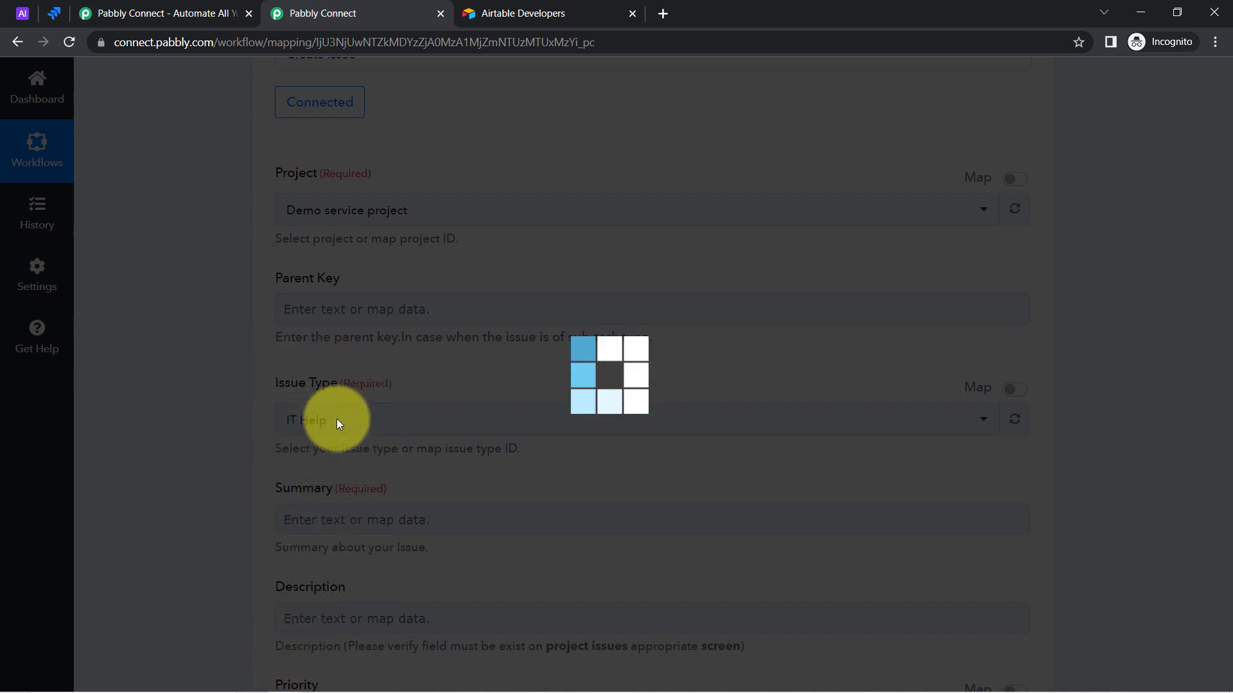
Step: Check the issue types Jira offers in its Create issue form for the Demo service project and return to Pabbly Connect
{"action": "left_click", "coordinate": [52, 13]}
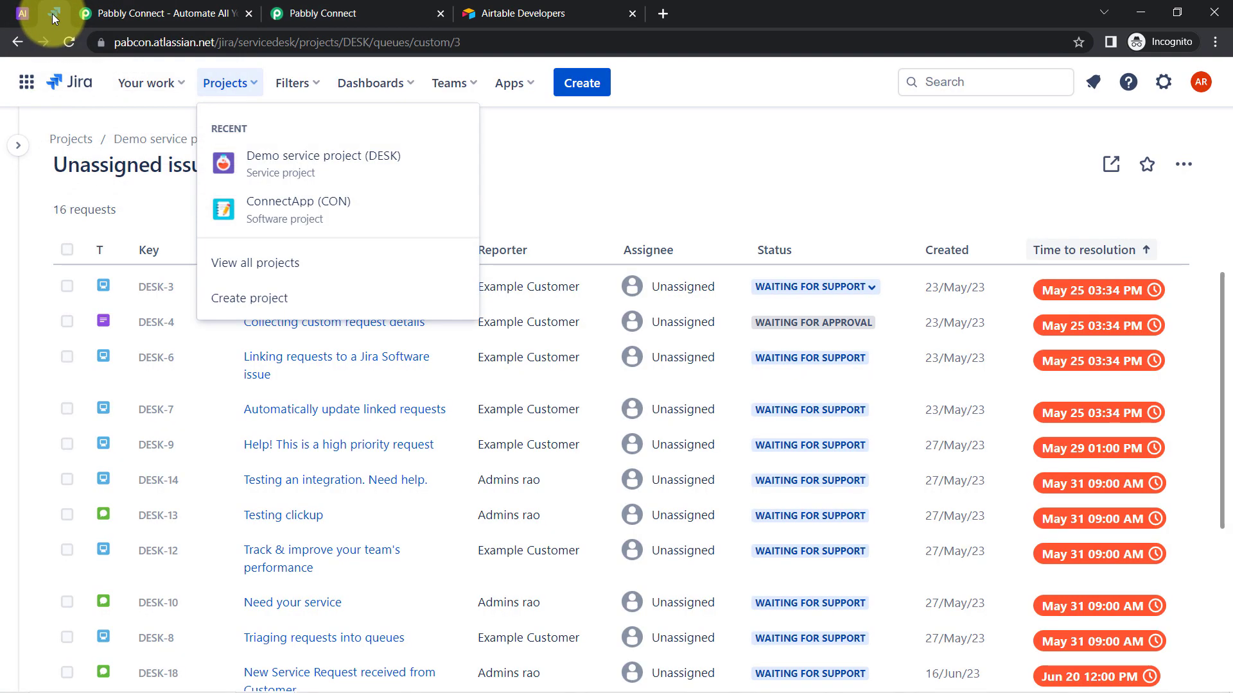
{"action": "left_click", "coordinate": [534, 154]}
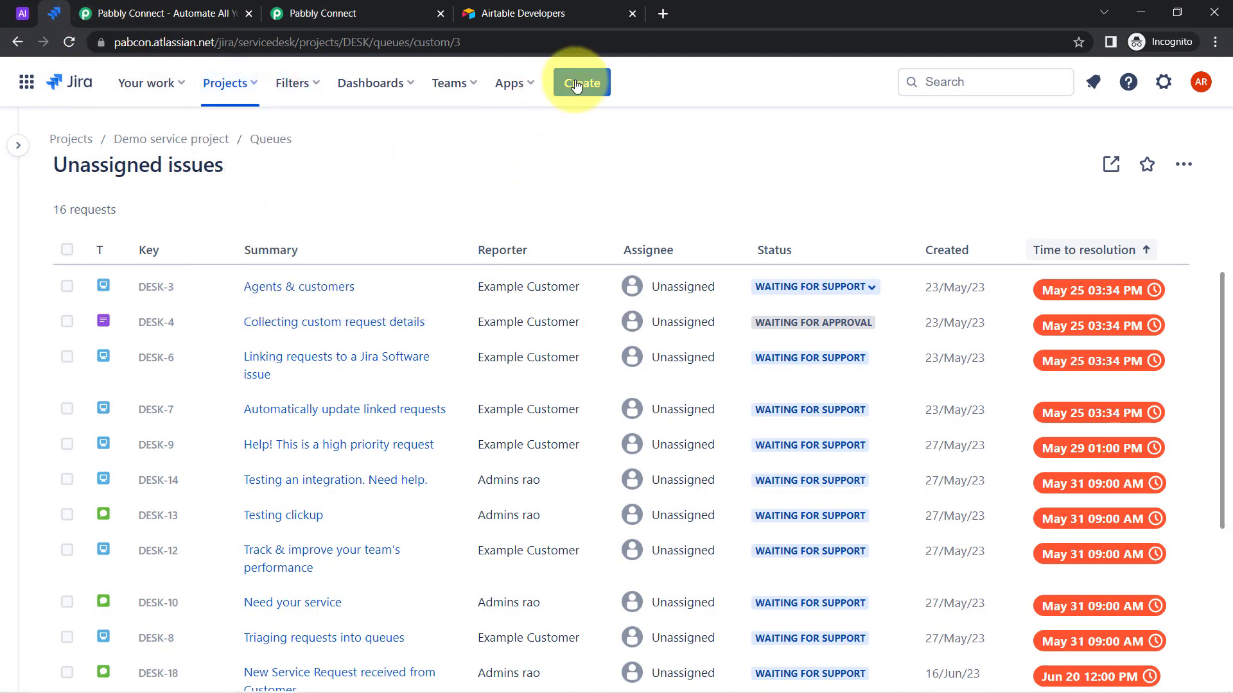
{"action": "left_click", "coordinate": [578, 84]}
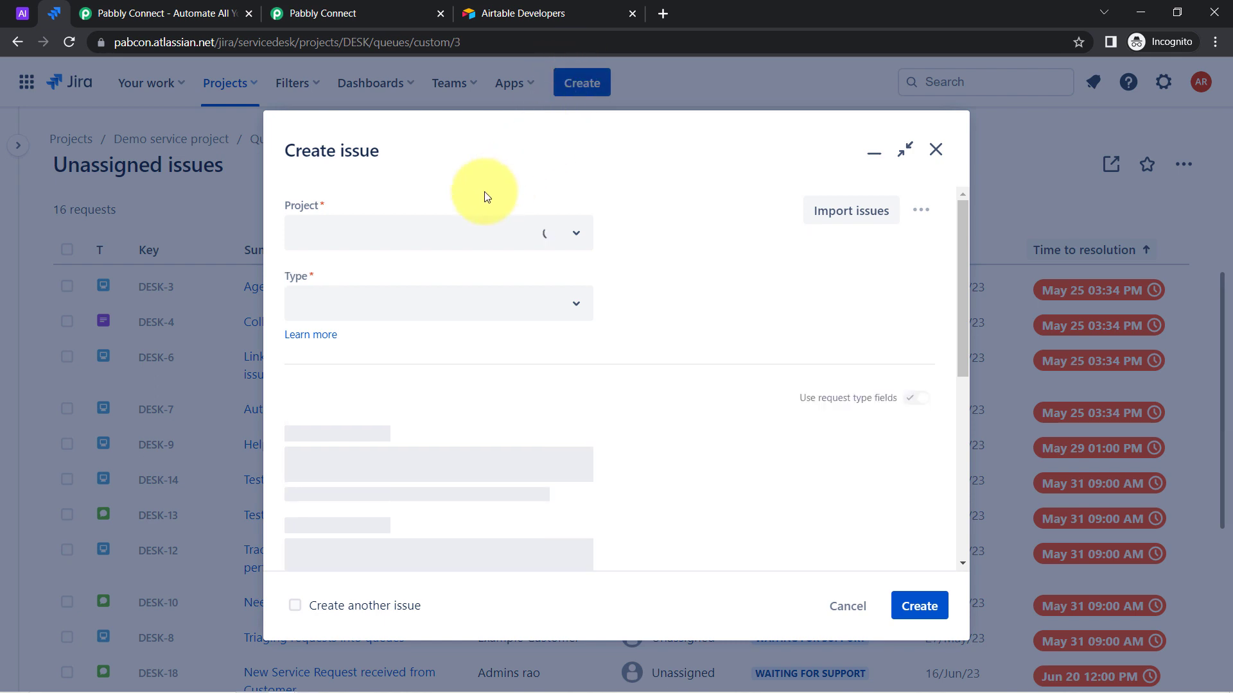
{"action": "left_click", "coordinate": [563, 307]}
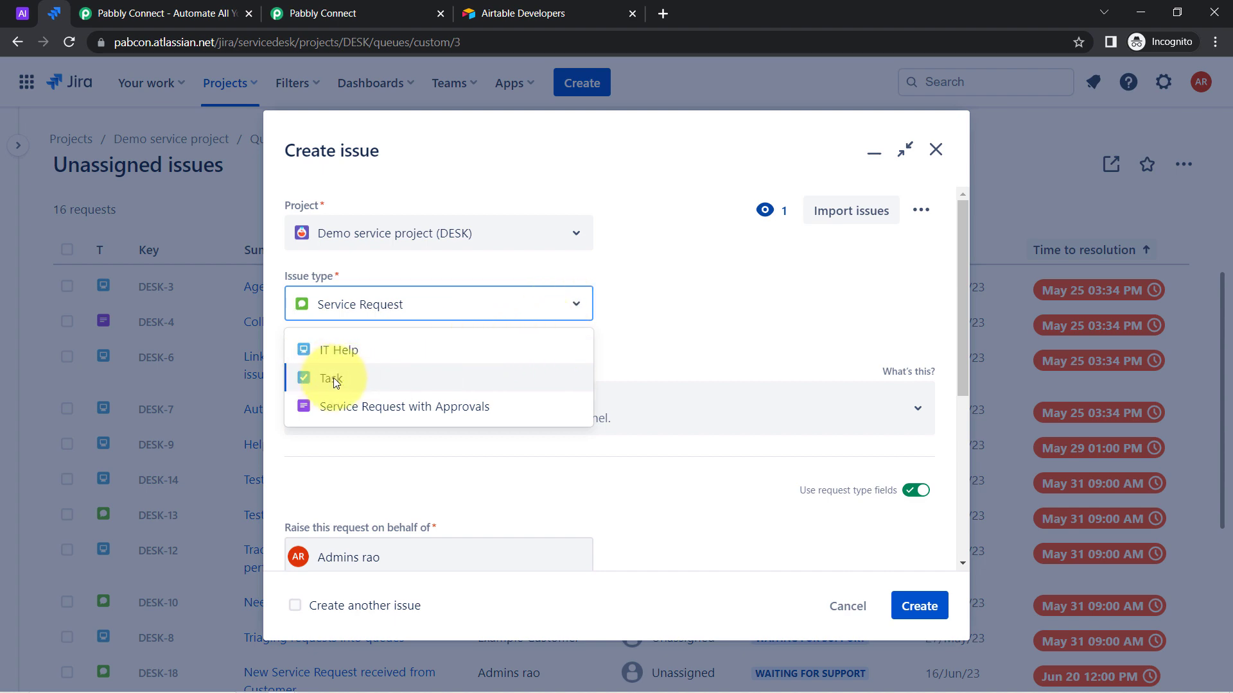
{"action": "left_click", "coordinate": [938, 150]}
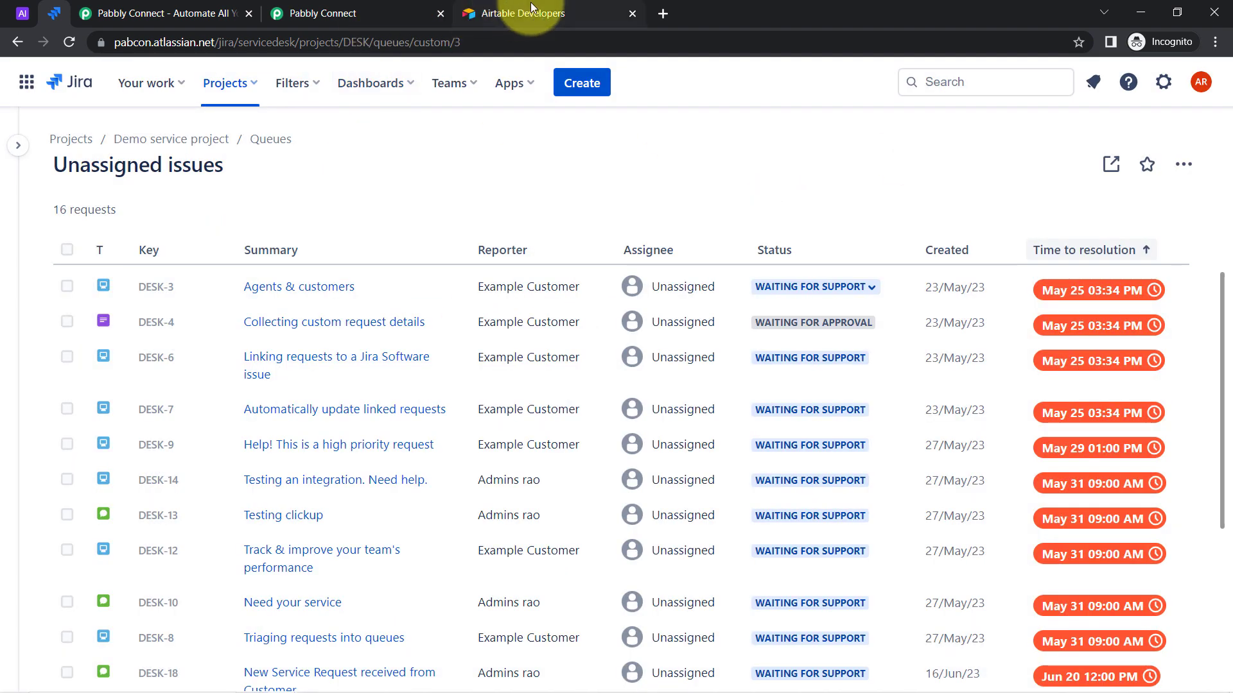
{"action": "left_click", "coordinate": [343, 12]}
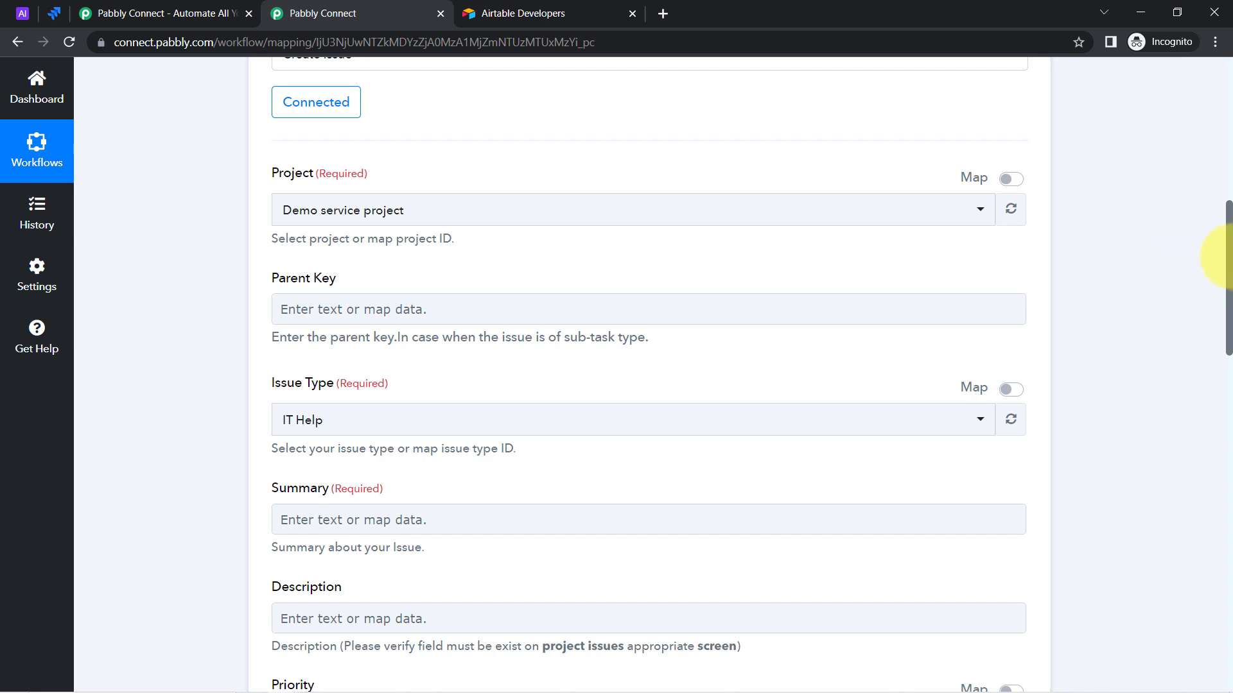
Step: Set the Jira action's issue type to Task
{"action": "scroll", "coordinate": [1228, 238], "scroll_direction": "down", "scroll_amount": 3}
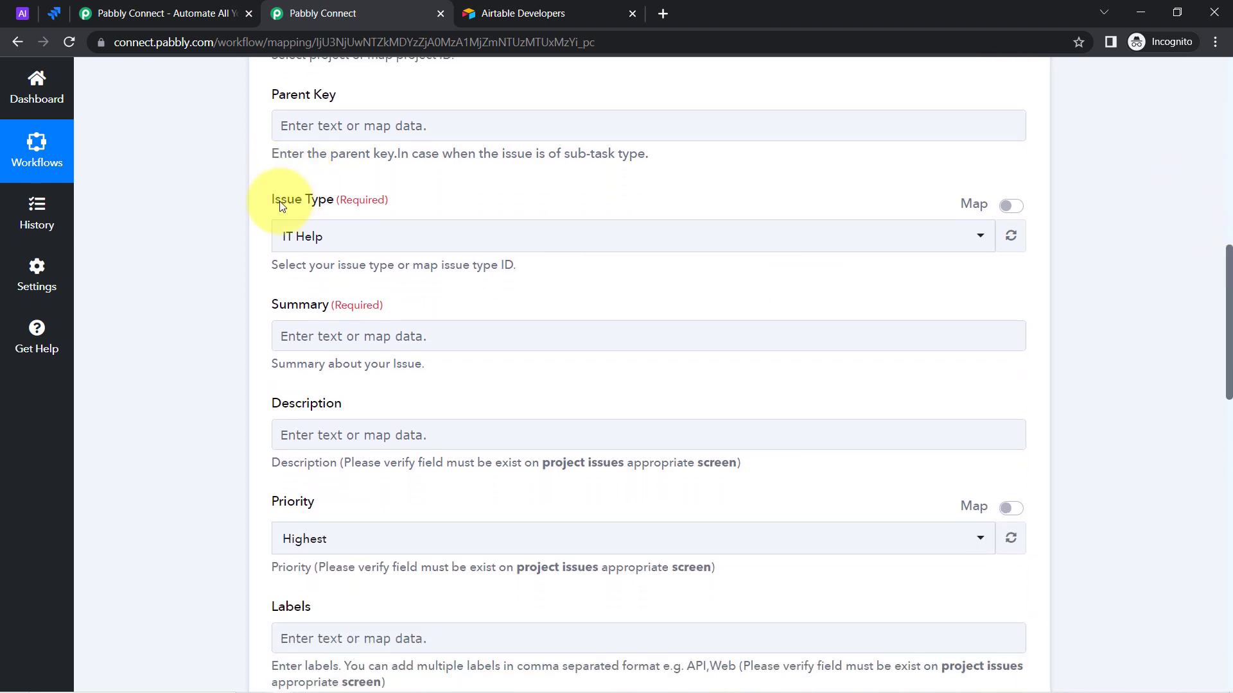
{"action": "left_click_drag", "start_coordinate": [280, 204], "coordinate": [338, 202]}
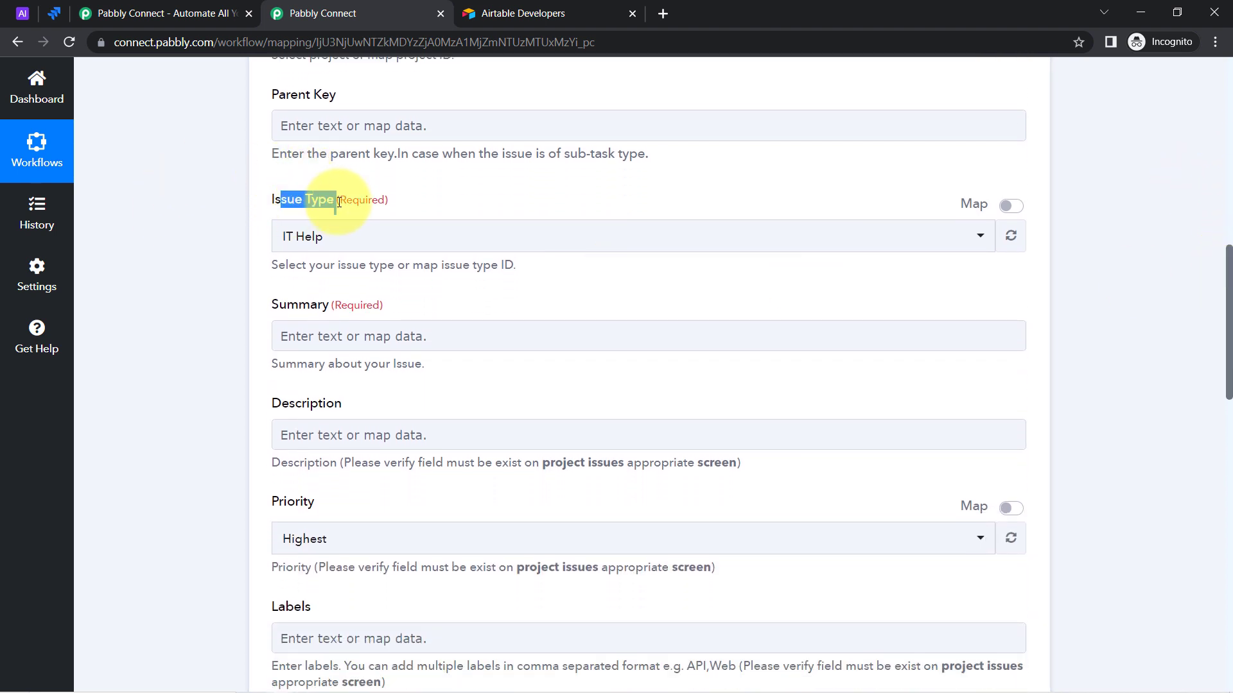
{"action": "left_click", "coordinate": [313, 235]}
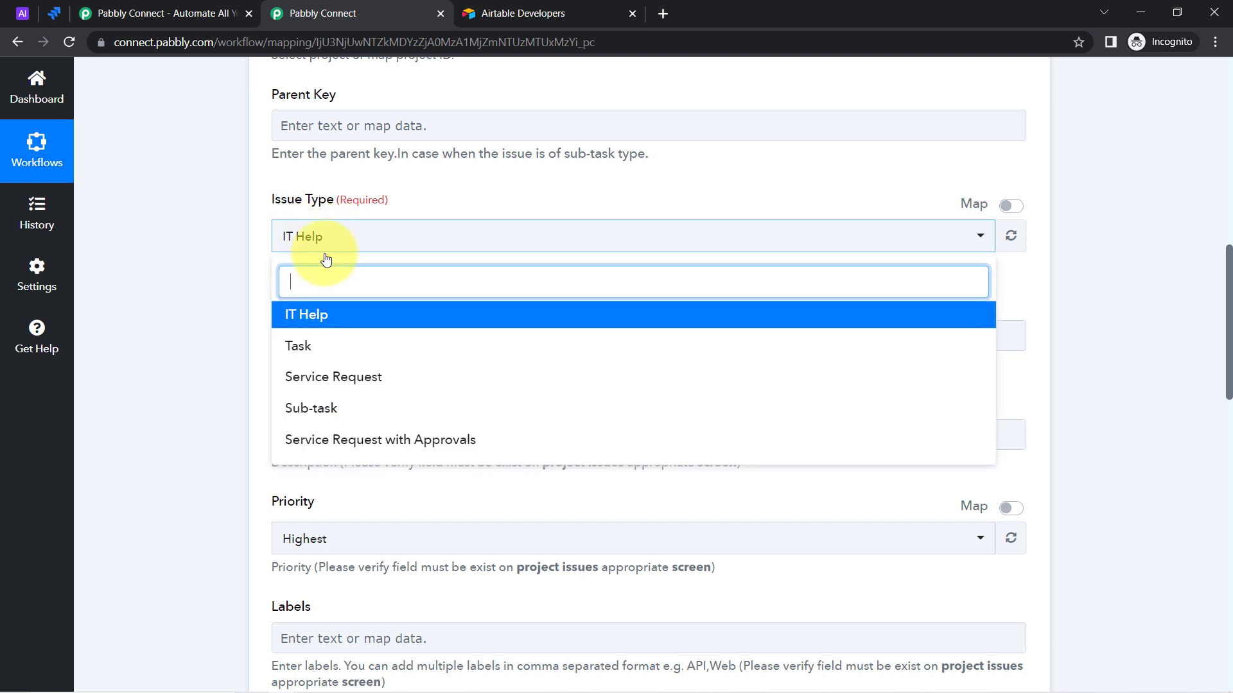
{"action": "left_click", "coordinate": [313, 350]}
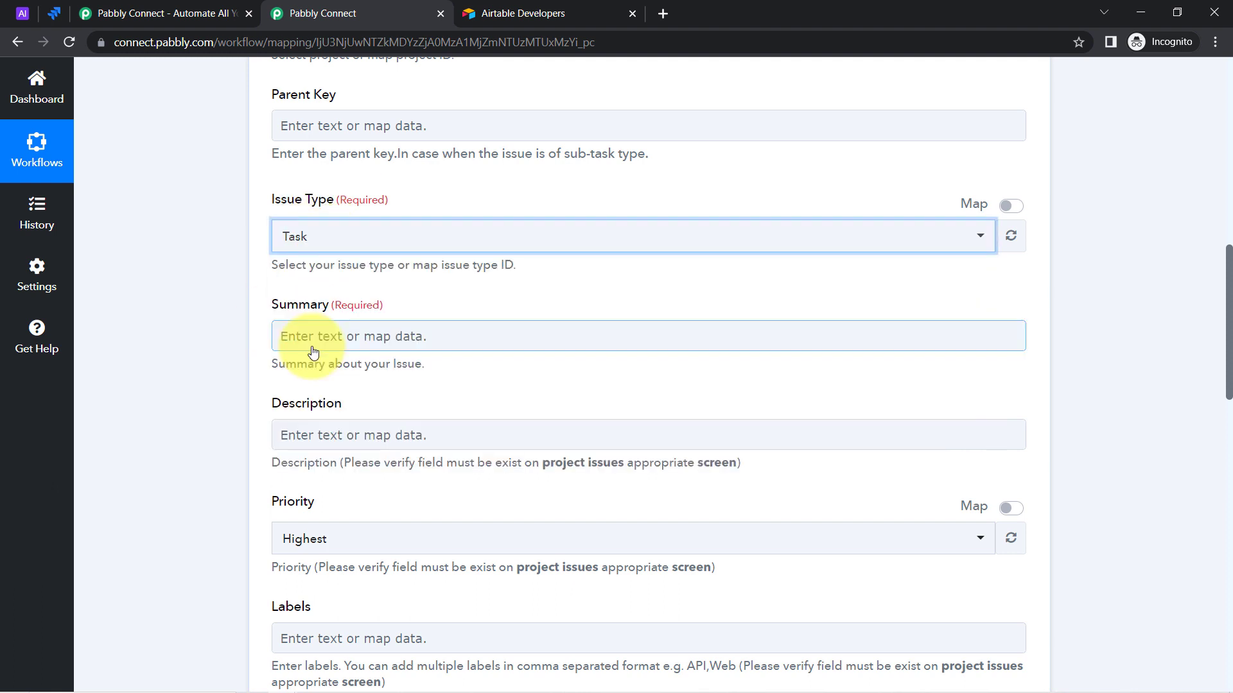
Step: Review the issue columns in the Airtable table and return to the Pabbly Connect workflow
{"action": "left_click", "coordinate": [23, 13]}
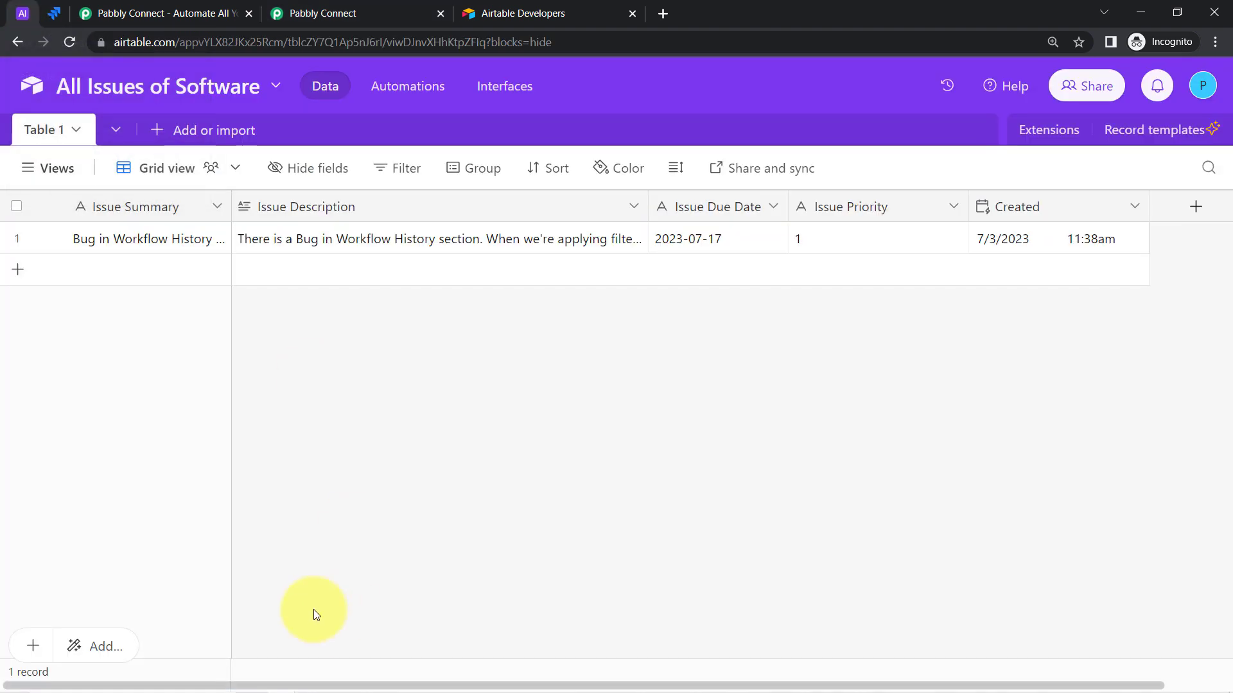
{"action": "left_click", "coordinate": [378, 9]}
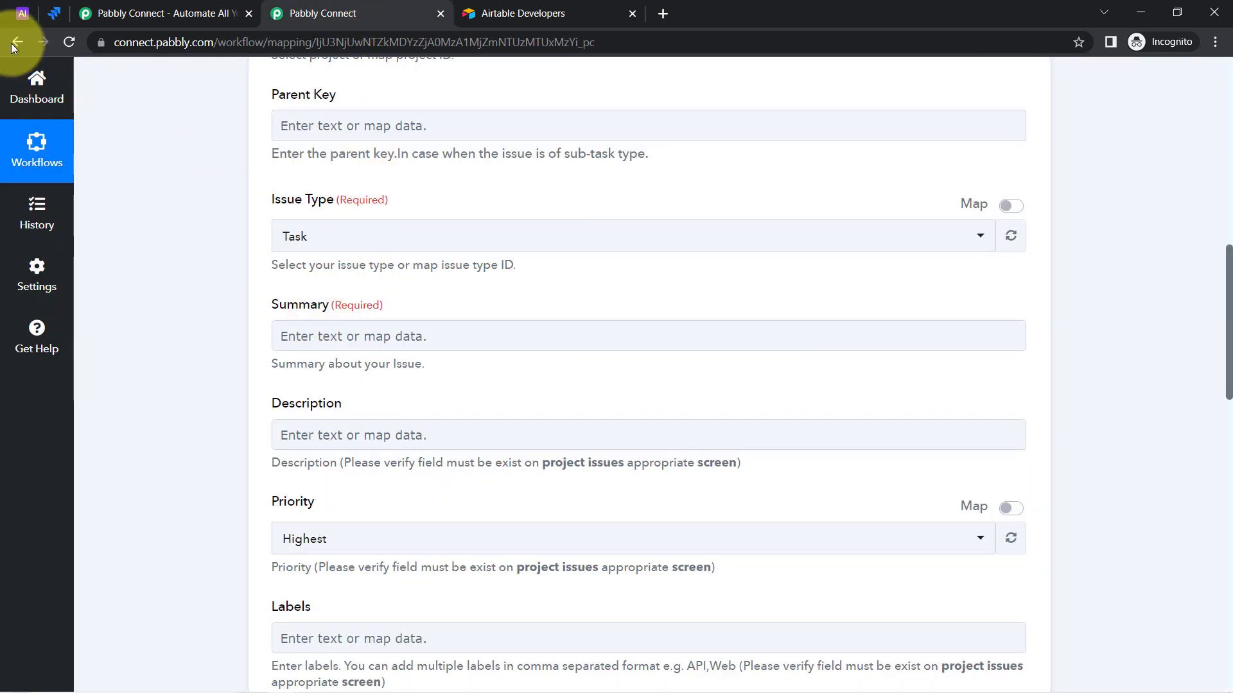
{"action": "left_click", "coordinate": [14, 20]}
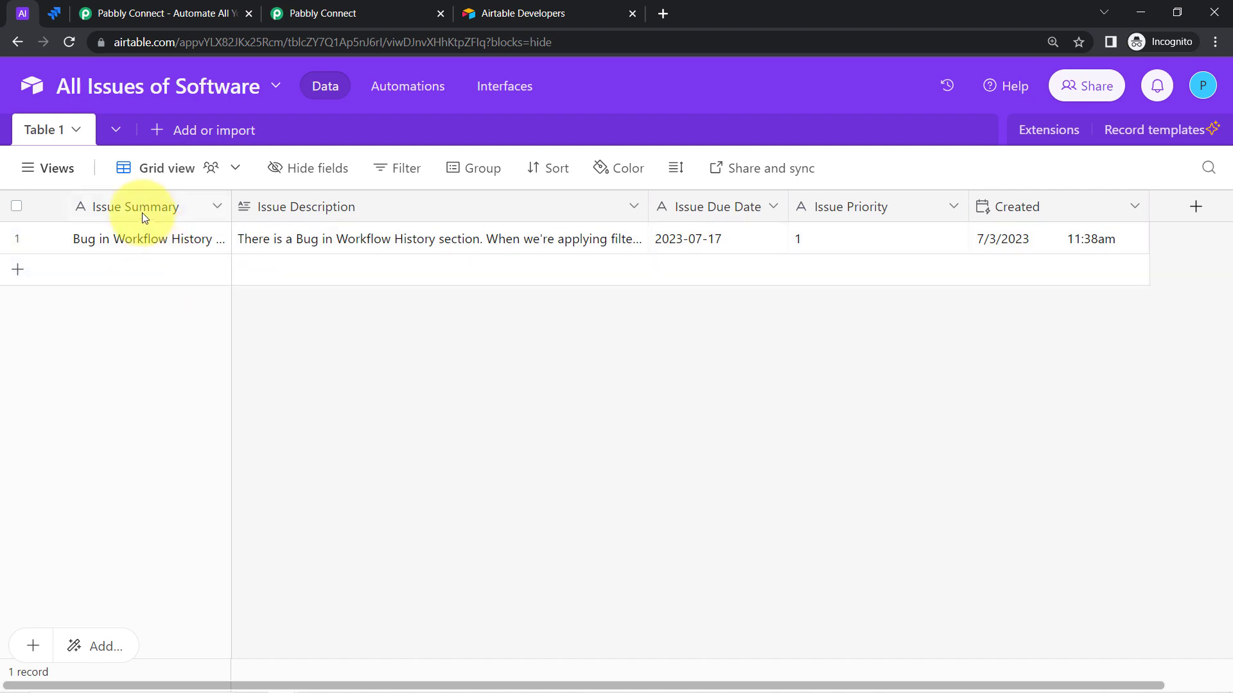
{"action": "left_click", "coordinate": [359, 13]}
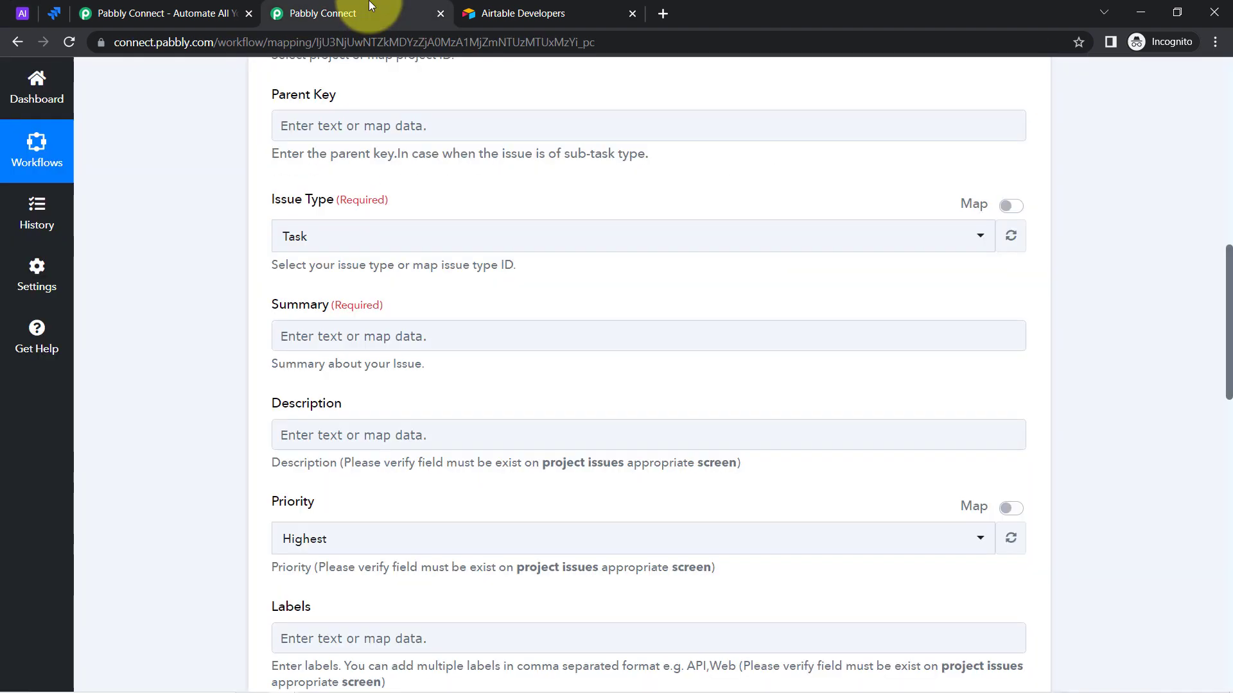
Step: Examine the response fields received by the Airtable New Record trigger
{"action": "left_click_drag", "start_coordinate": [1230, 321], "coordinate": [1192, 137]}
{"action": "left_click", "coordinate": [348, 328]}
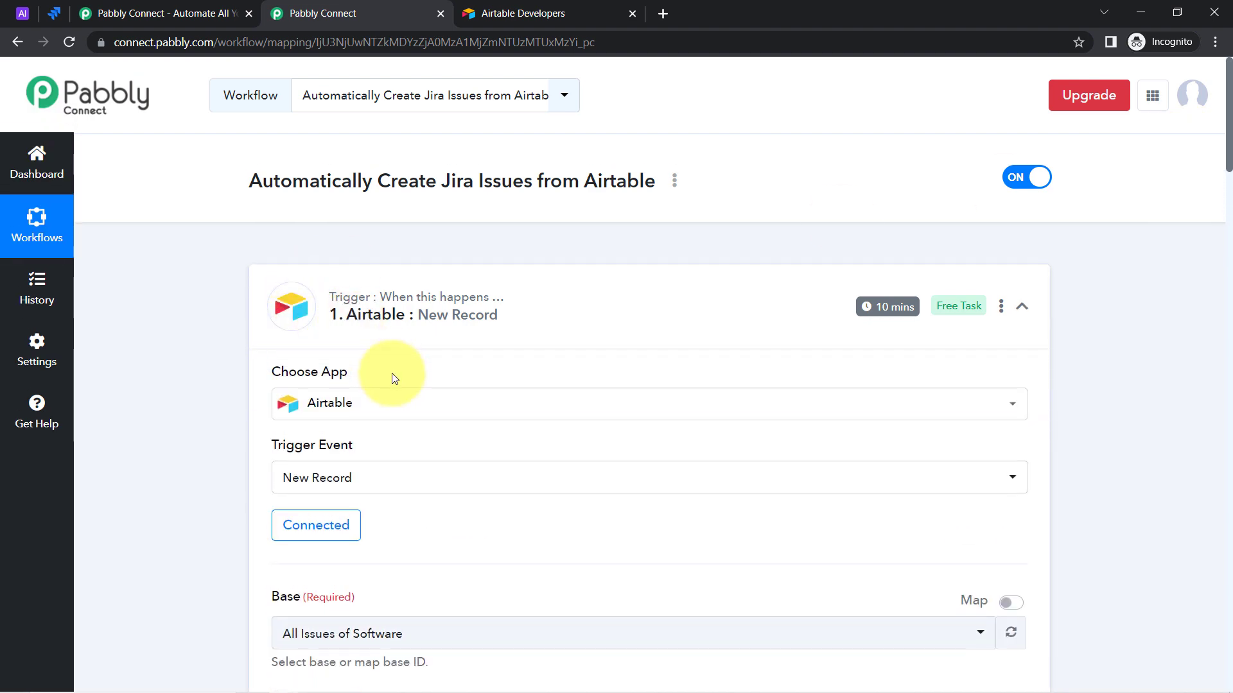
{"action": "scroll", "coordinate": [394, 380], "scroll_direction": "down", "scroll_amount": 10}
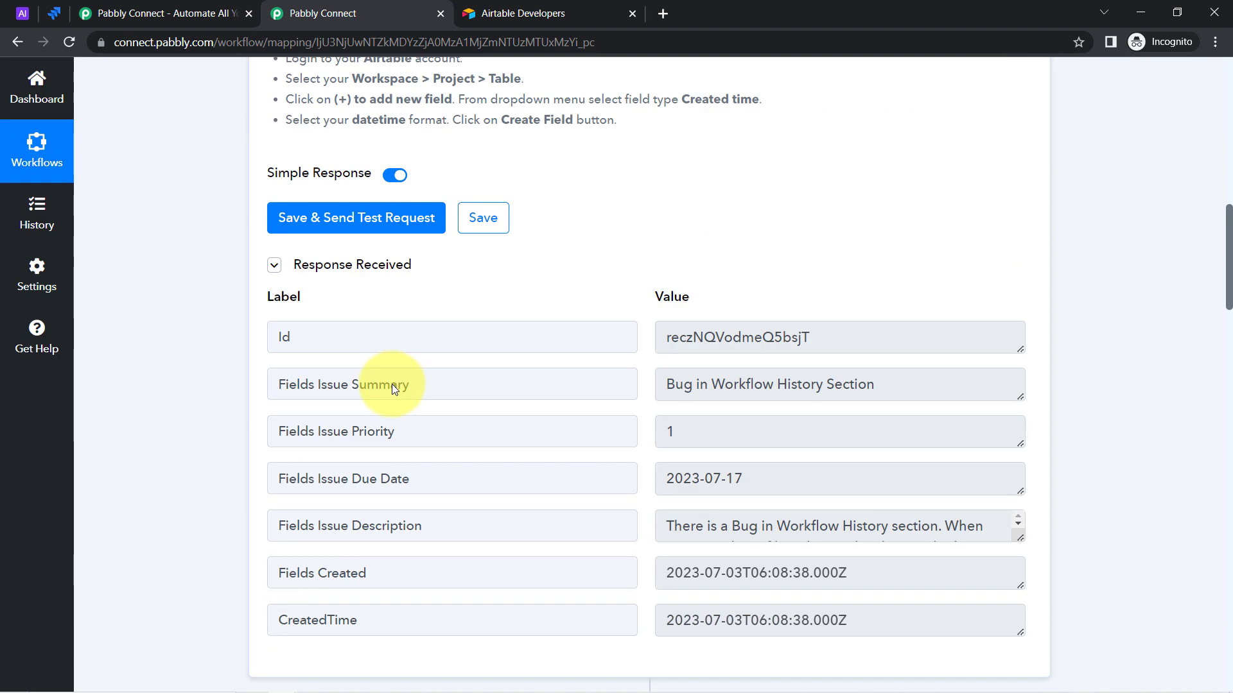
{"action": "left_click", "coordinate": [335, 270]}
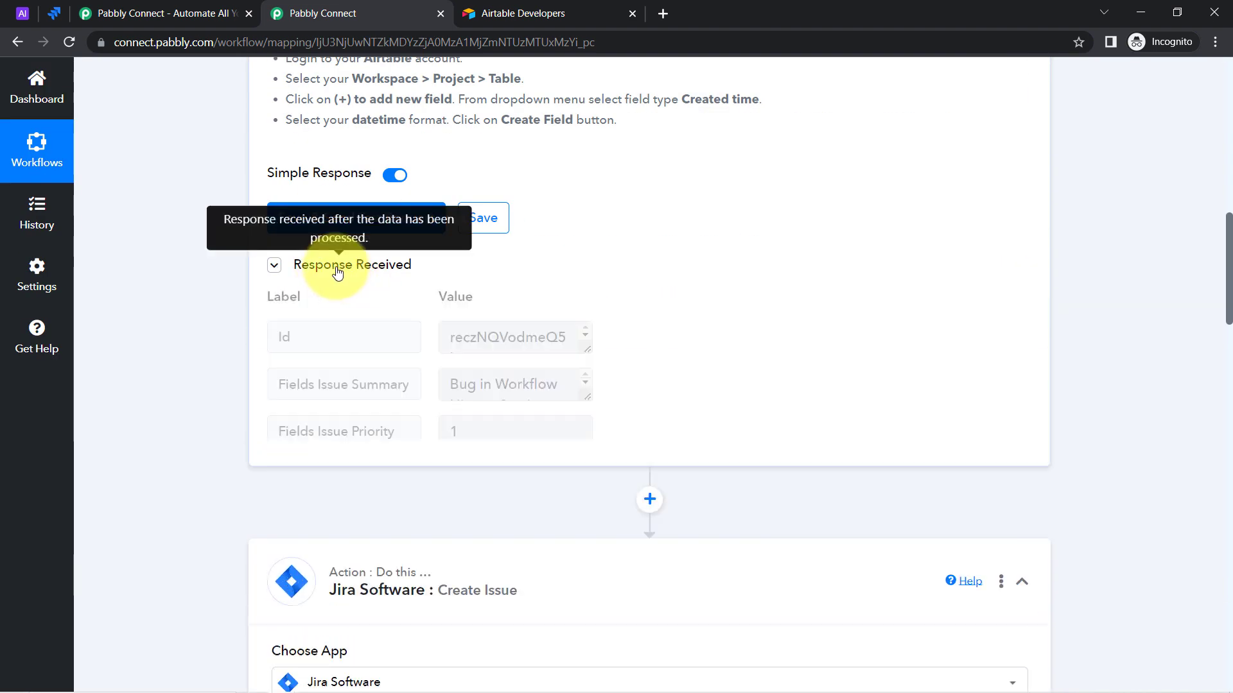
Step: Map the Jira action's Summary to the Fields Issue Summary value from the Airtable New Record step
{"action": "scroll", "coordinate": [145, 383], "scroll_direction": "down", "scroll_amount": 12}
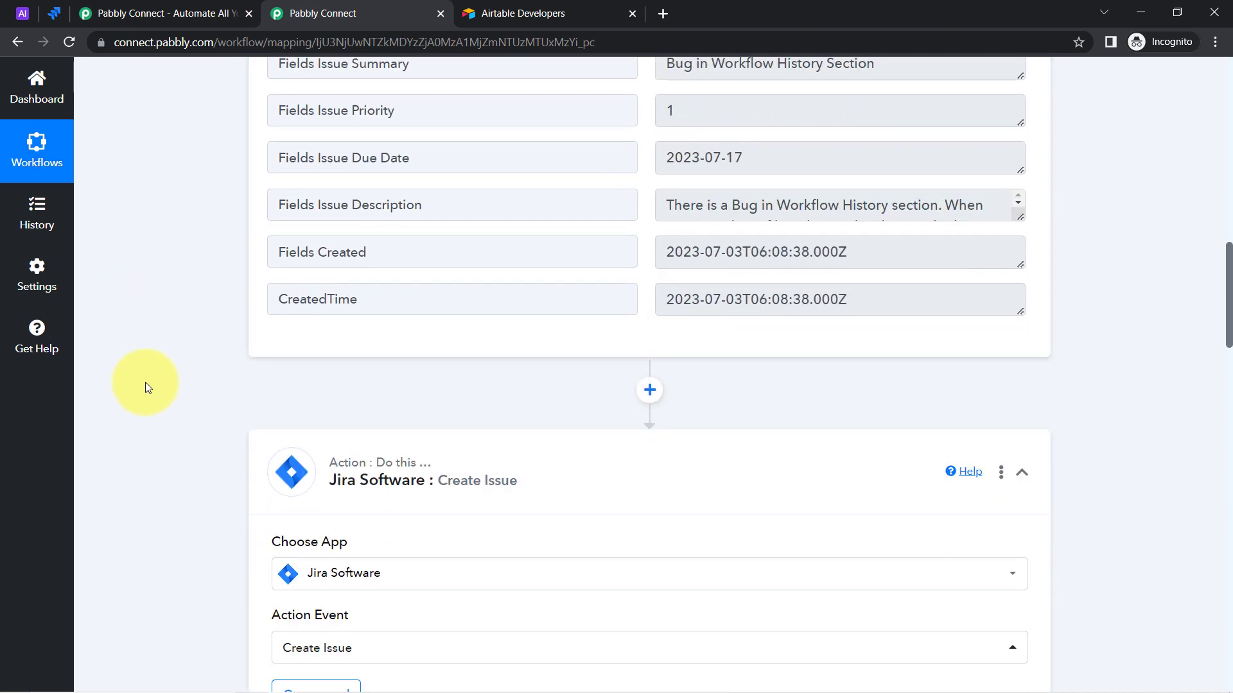
{"action": "scroll", "coordinate": [146, 392], "scroll_direction": "down", "scroll_amount": 1}
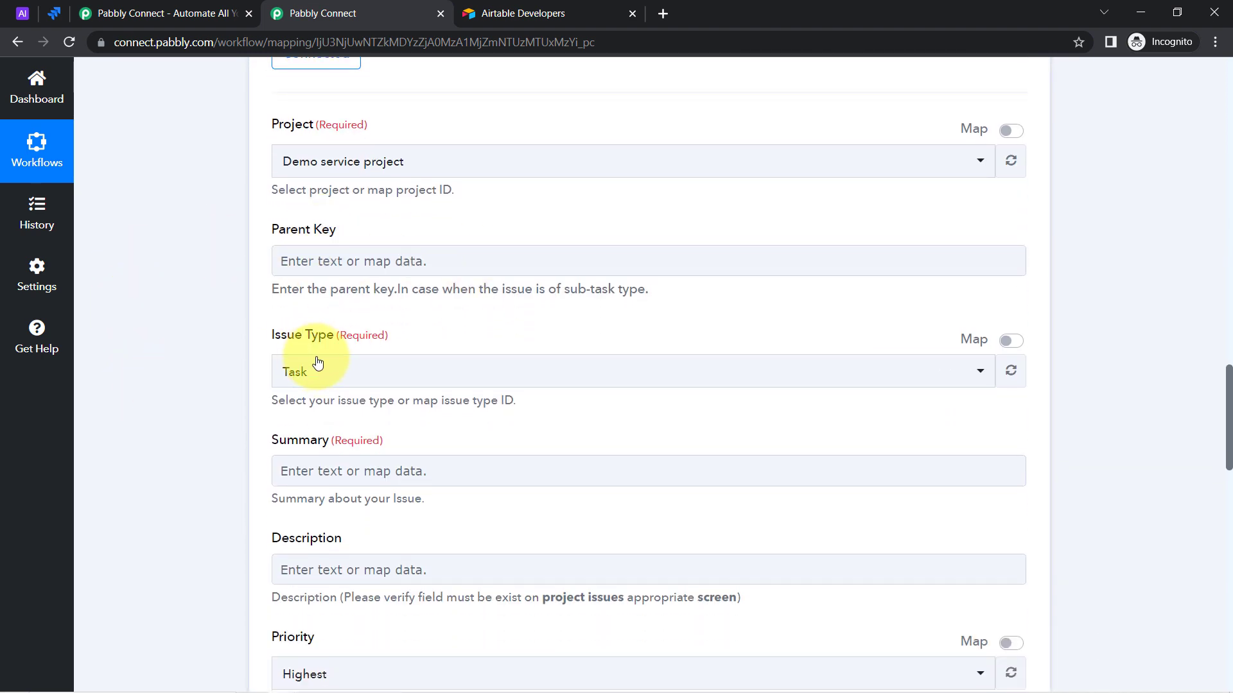
{"action": "scroll", "coordinate": [213, 318], "scroll_direction": "down", "scroll_amount": 1}
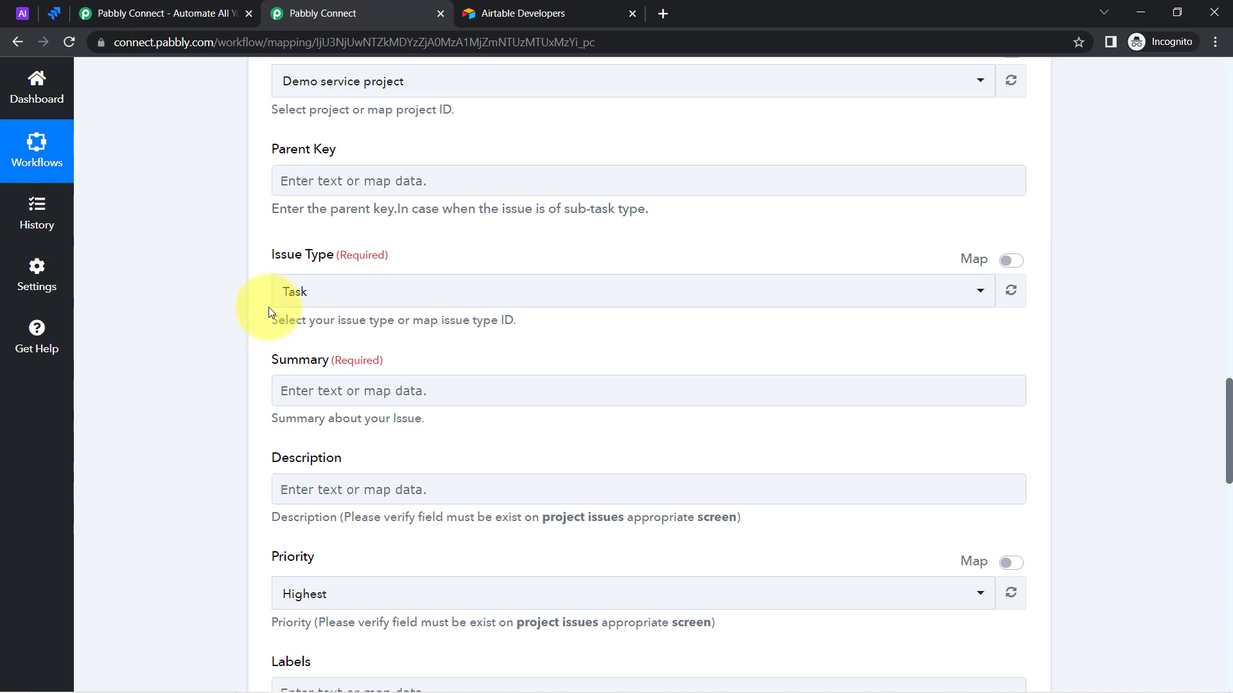
{"action": "left_click", "coordinate": [303, 391]}
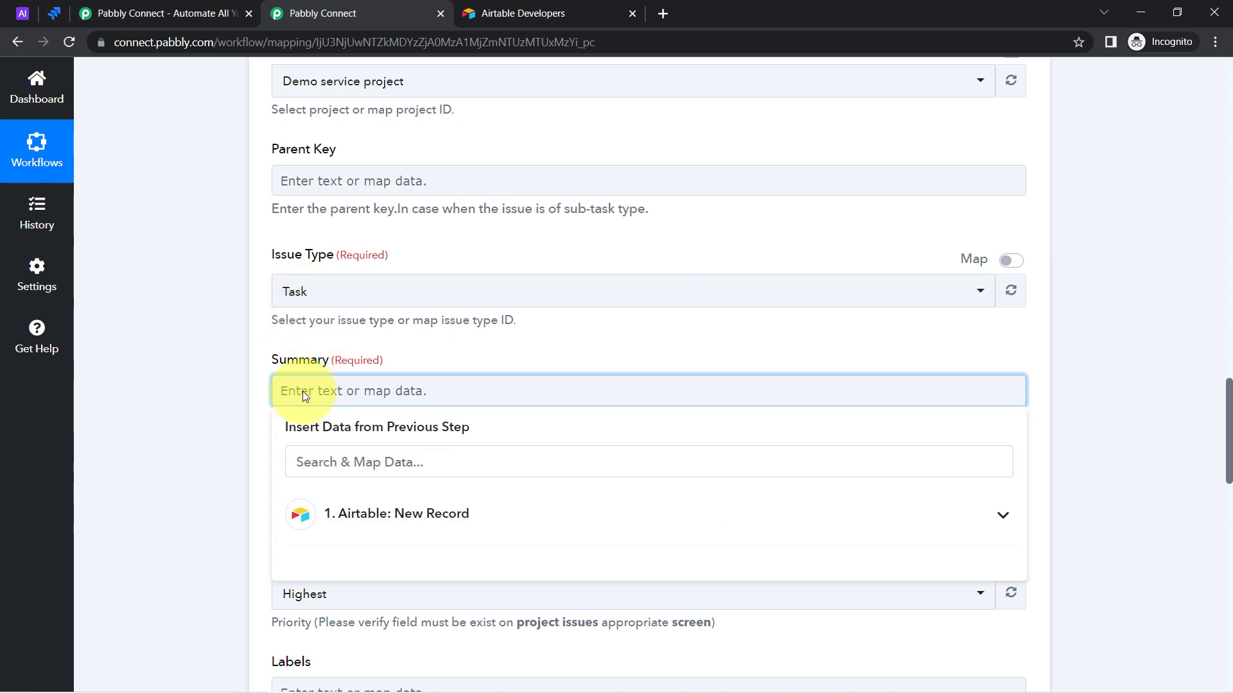
{"action": "left_click", "coordinate": [353, 514]}
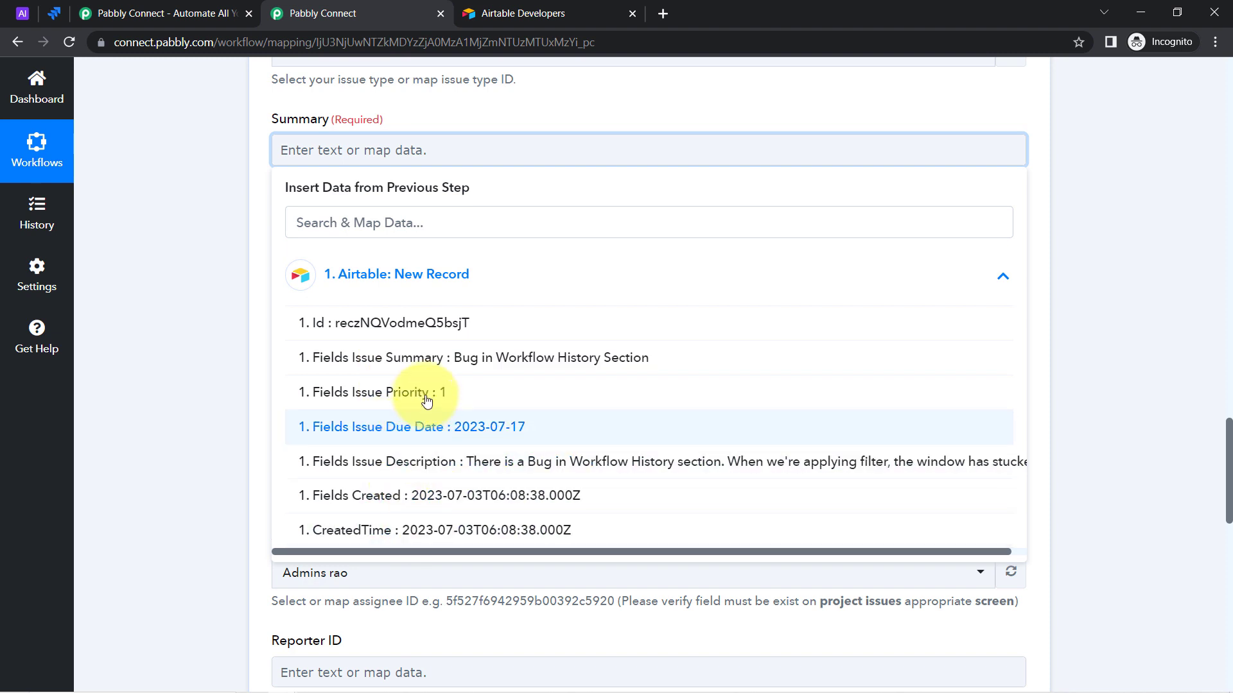
{"action": "left_click", "coordinate": [461, 358]}
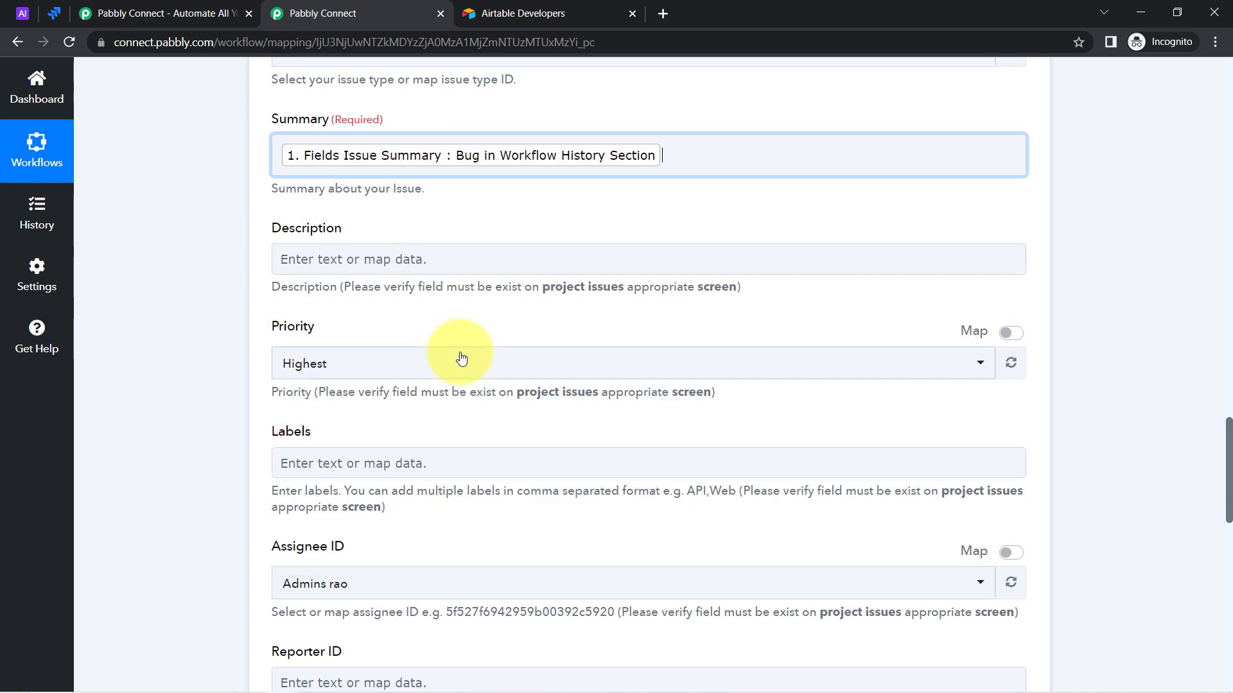
Step: Map the Jira action's Description to the Fields Issue Description value from the Airtable New Record step
{"action": "left_click", "coordinate": [338, 263]}
{"action": "left_click", "coordinate": [325, 385]}
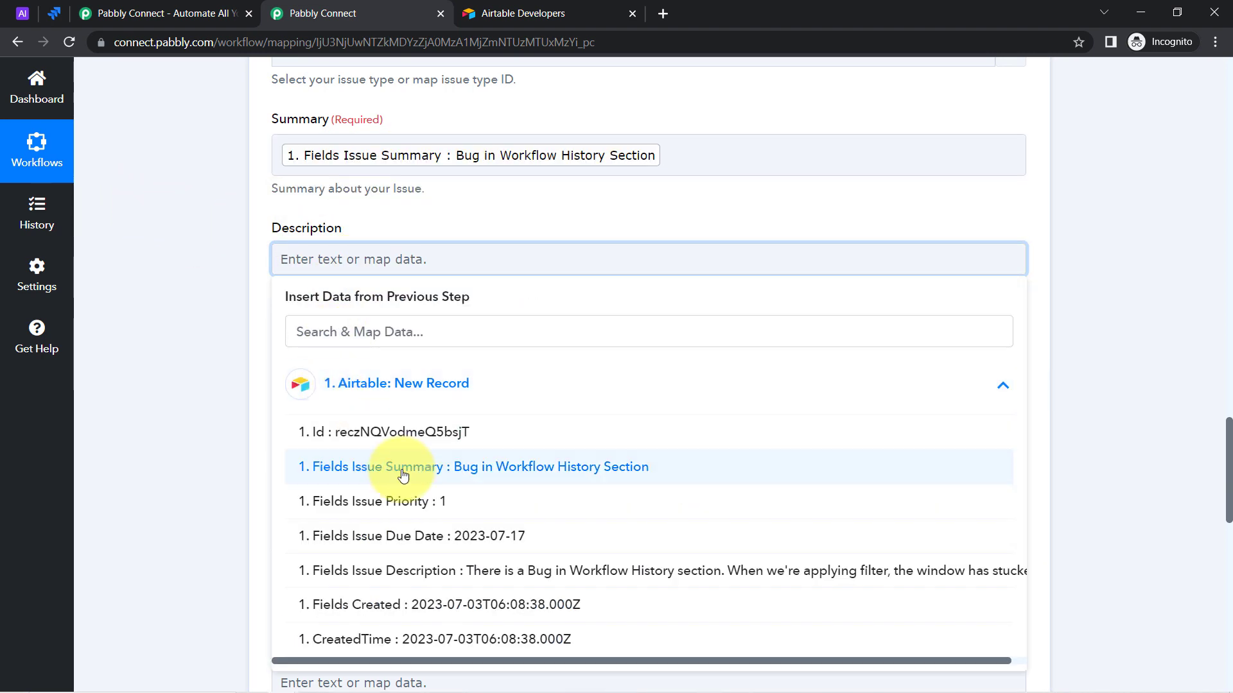
{"action": "left_click", "coordinate": [404, 570]}
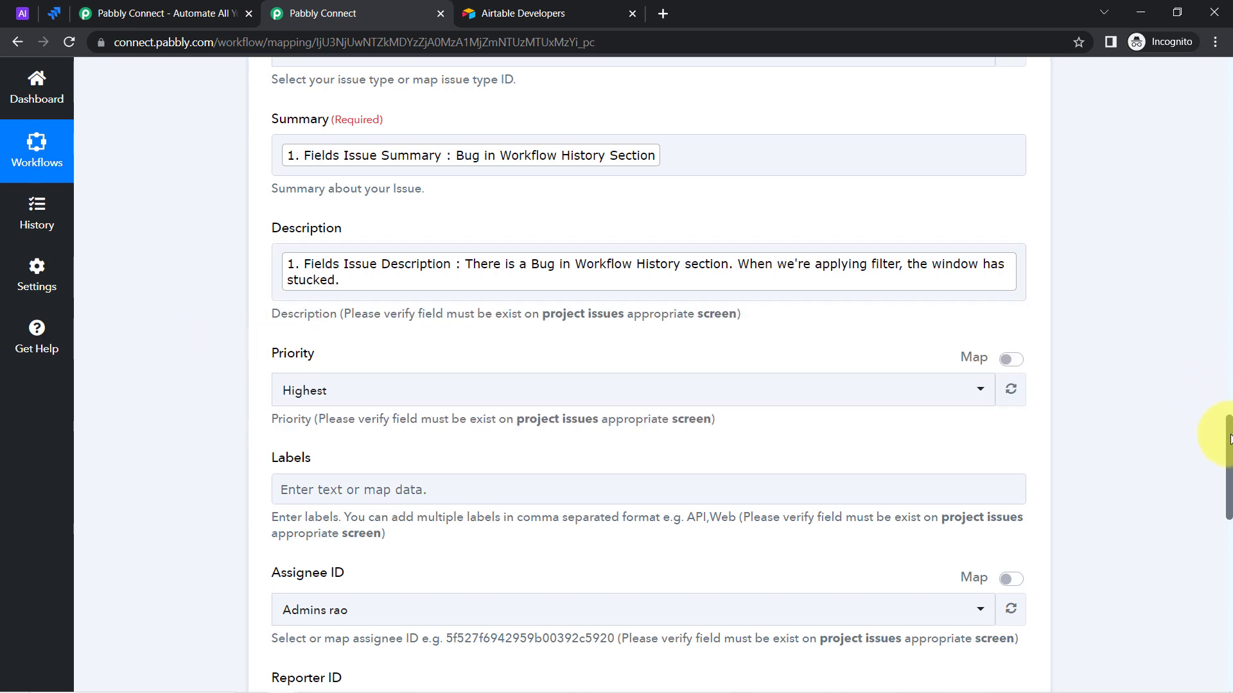
Step: Map the Jira action's Due Date to the Fields Issue Due Date value from the Airtable New Record step
{"action": "left_click_drag", "start_coordinate": [1230, 439], "coordinate": [1229, 528]}
{"action": "left_click", "coordinate": [323, 252]}
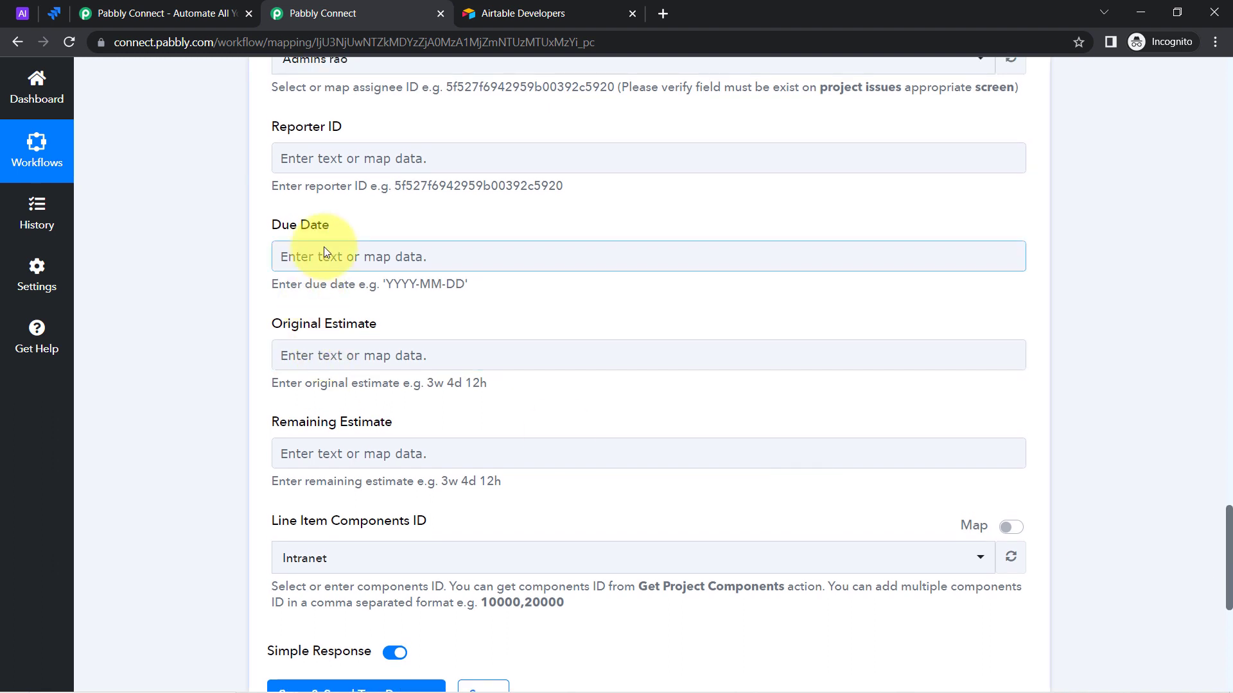
{"action": "left_click", "coordinate": [321, 384]}
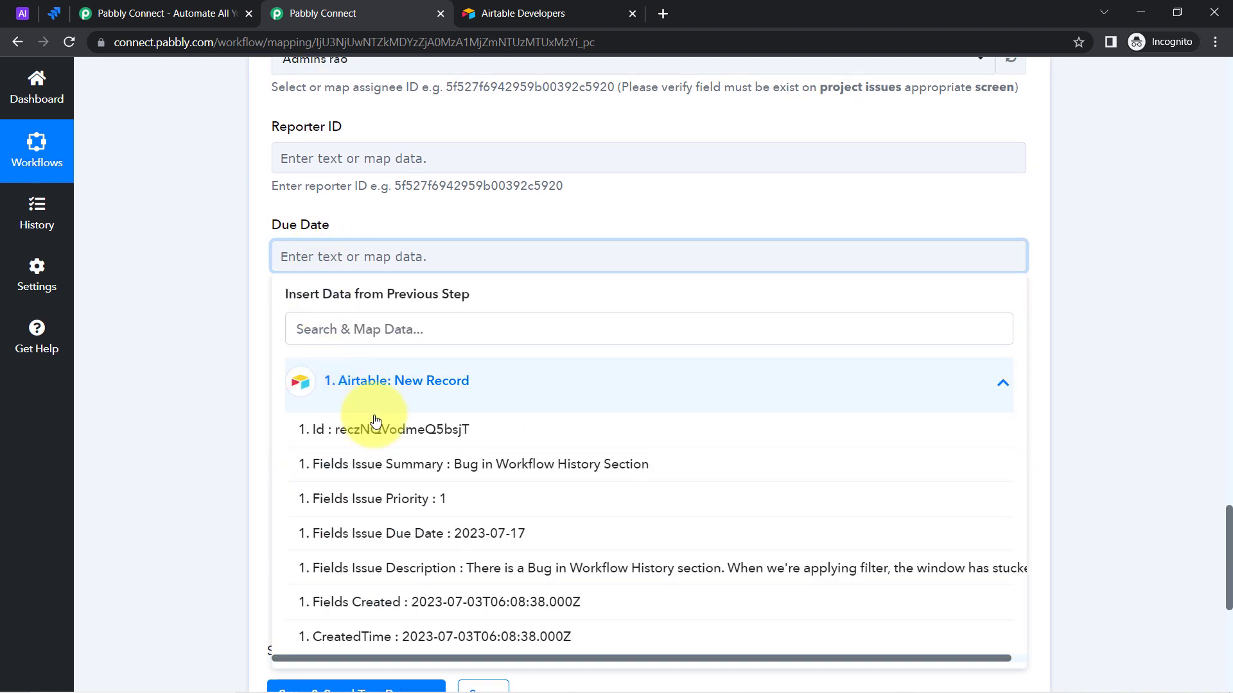
{"action": "left_click", "coordinate": [360, 534]}
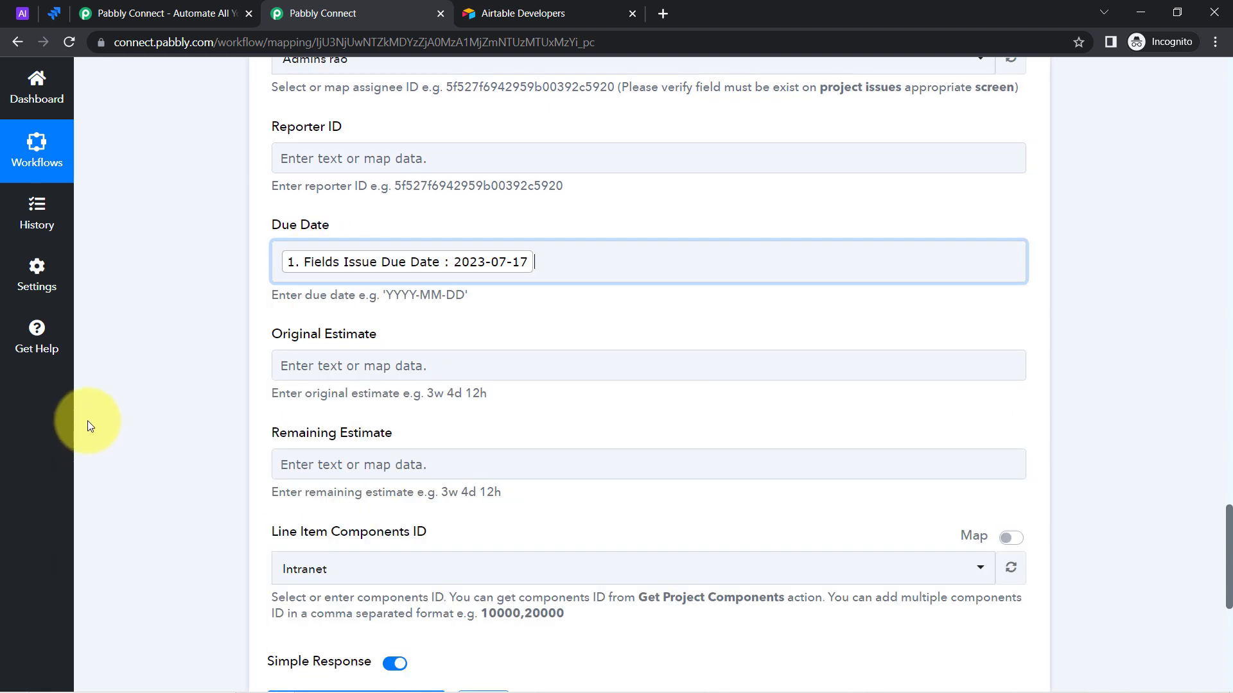
{"action": "left_click", "coordinate": [82, 382]}
Step: Review the priority levels available for the Jira issue
{"action": "scroll", "coordinate": [371, 453], "scroll_direction": "up", "scroll_amount": 5}
{"action": "left_click", "coordinate": [395, 254]}
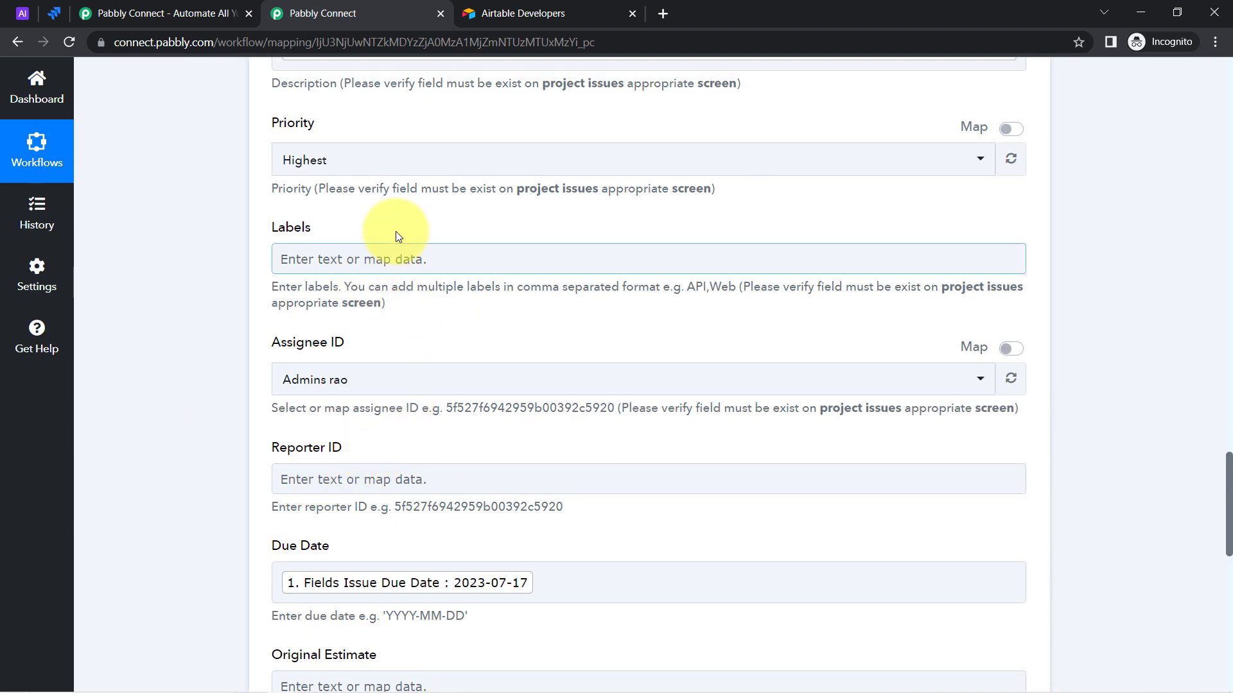
{"action": "left_click", "coordinate": [395, 236]}
{"action": "scroll", "coordinate": [407, 336], "scroll_direction": "up", "scroll_amount": 1}
{"action": "scroll", "coordinate": [406, 334], "scroll_direction": "down", "scroll_amount": 1}
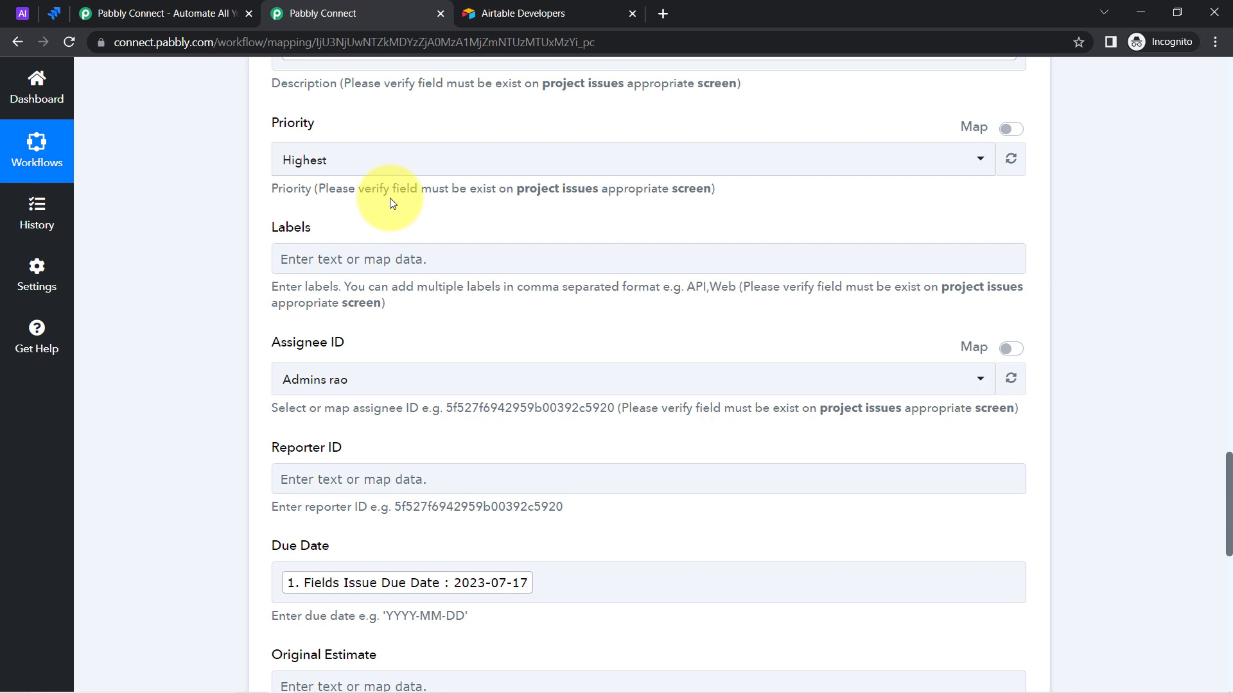
{"action": "left_click_drag", "start_coordinate": [273, 123], "coordinate": [306, 128]}
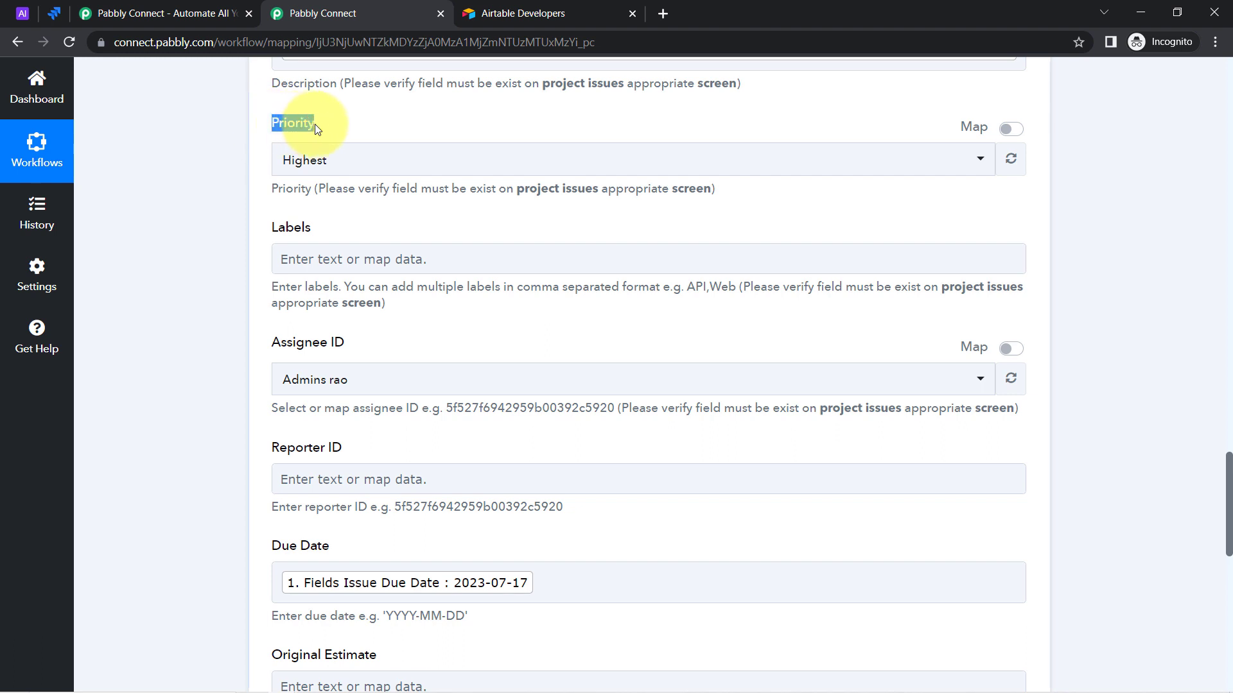
{"action": "left_click", "coordinate": [311, 168]}
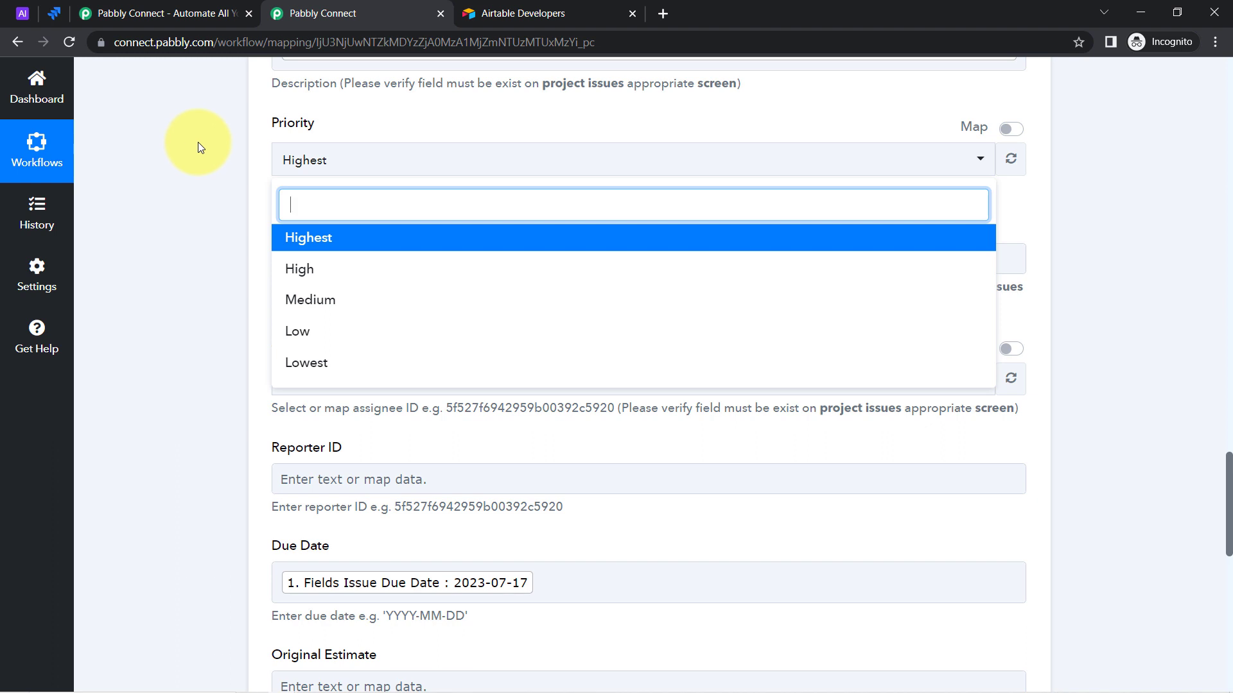
{"action": "left_click", "coordinate": [225, 175]}
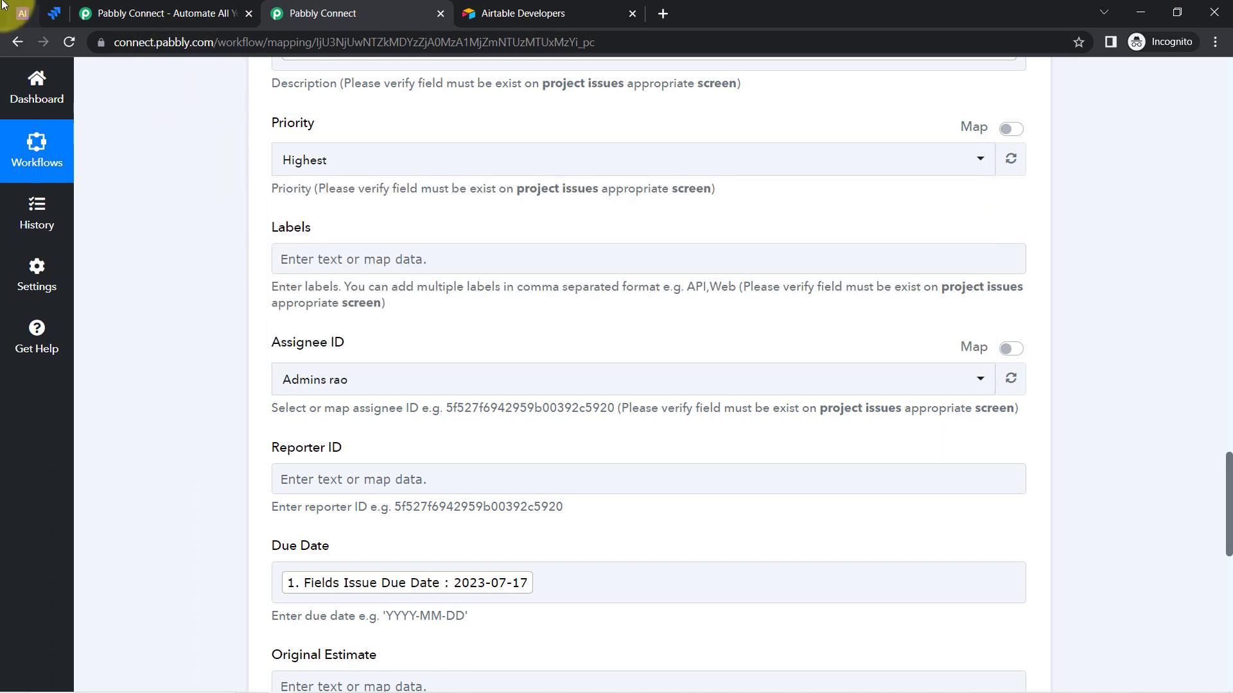
Step: Set the Jira issue's priority to High and switch to the Airtable issues table
{"action": "left_click", "coordinate": [330, 161]}
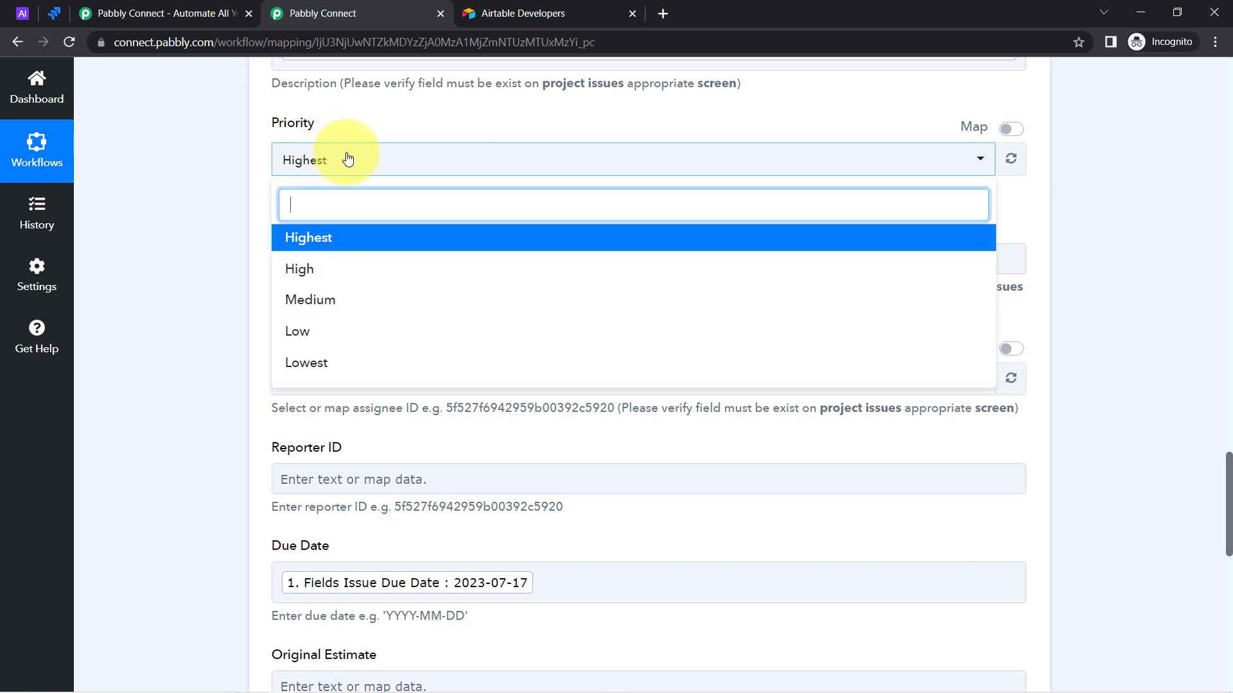
{"action": "left_click", "coordinate": [308, 274]}
{"action": "left_click", "coordinate": [32, 14]}
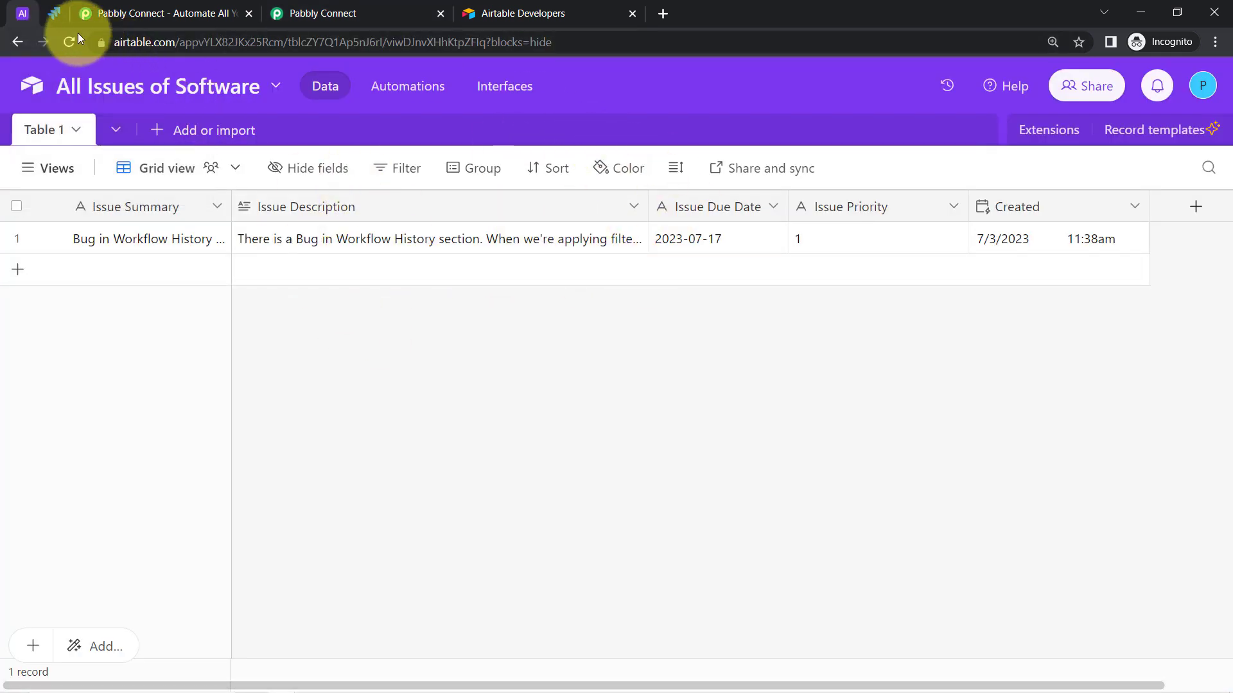
Step: Return to Pabbly Connect, enable mapping for the Jira action's Priority, and clear its fixed value
{"action": "left_click", "coordinate": [323, 14]}
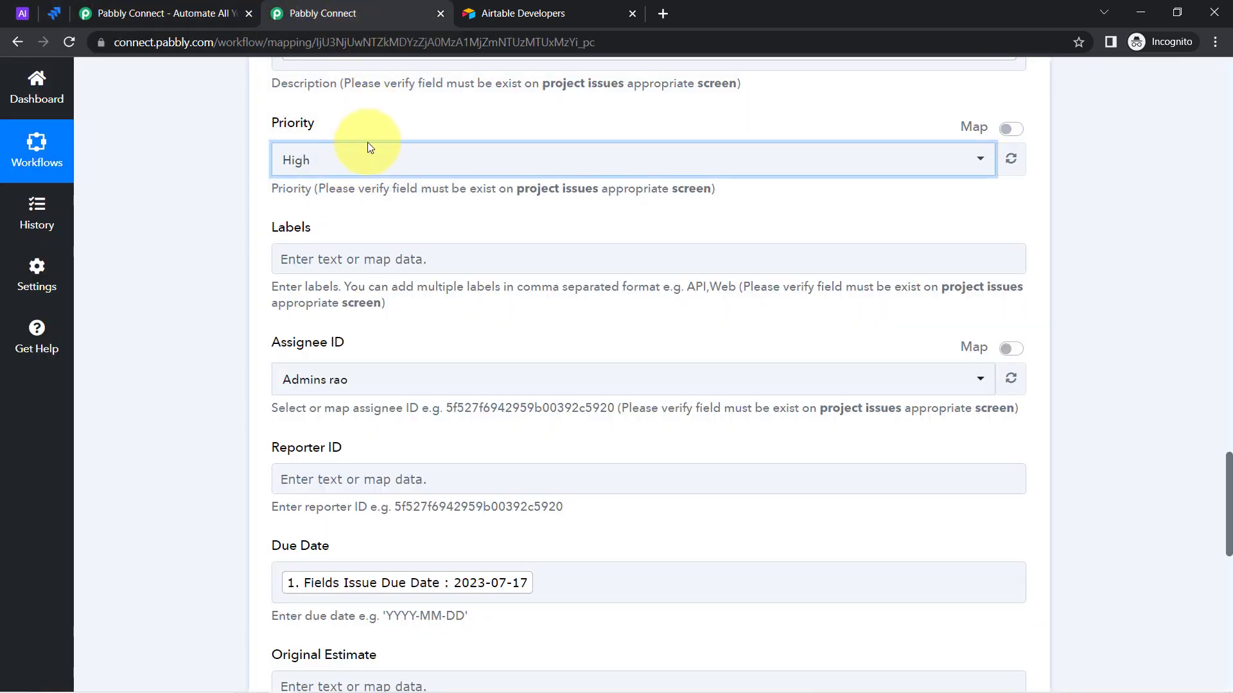
{"action": "left_click", "coordinate": [329, 159]}
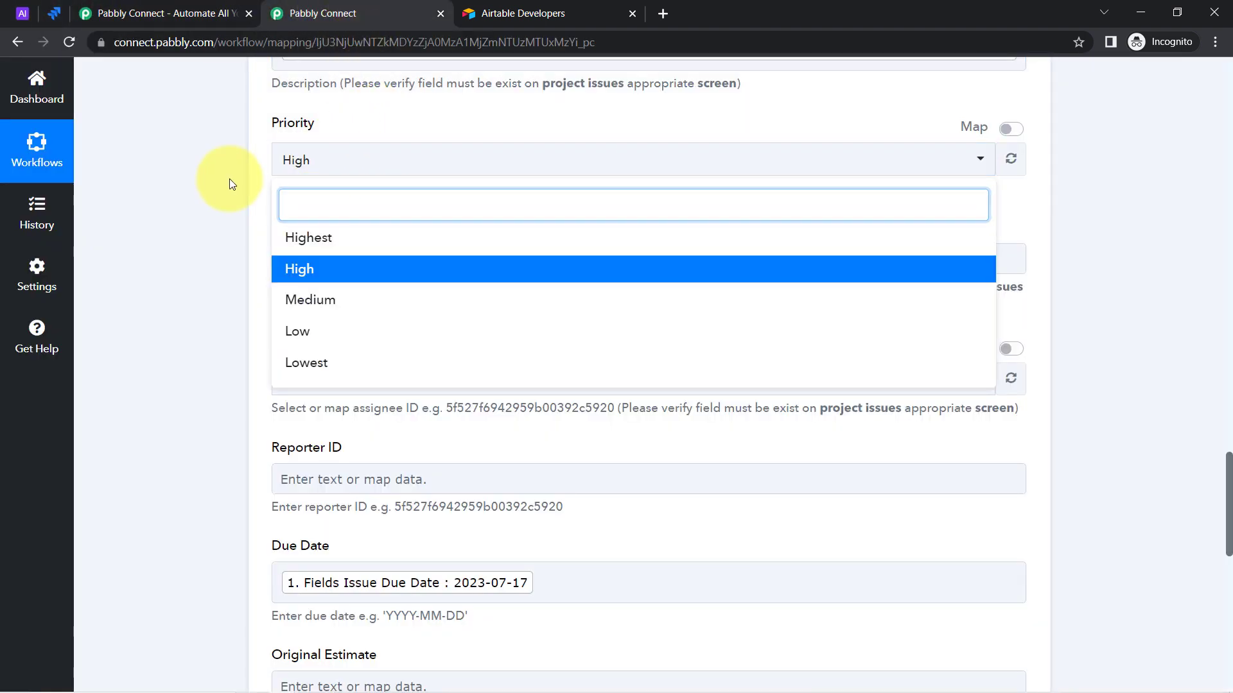
{"action": "left_click", "coordinate": [332, 163]}
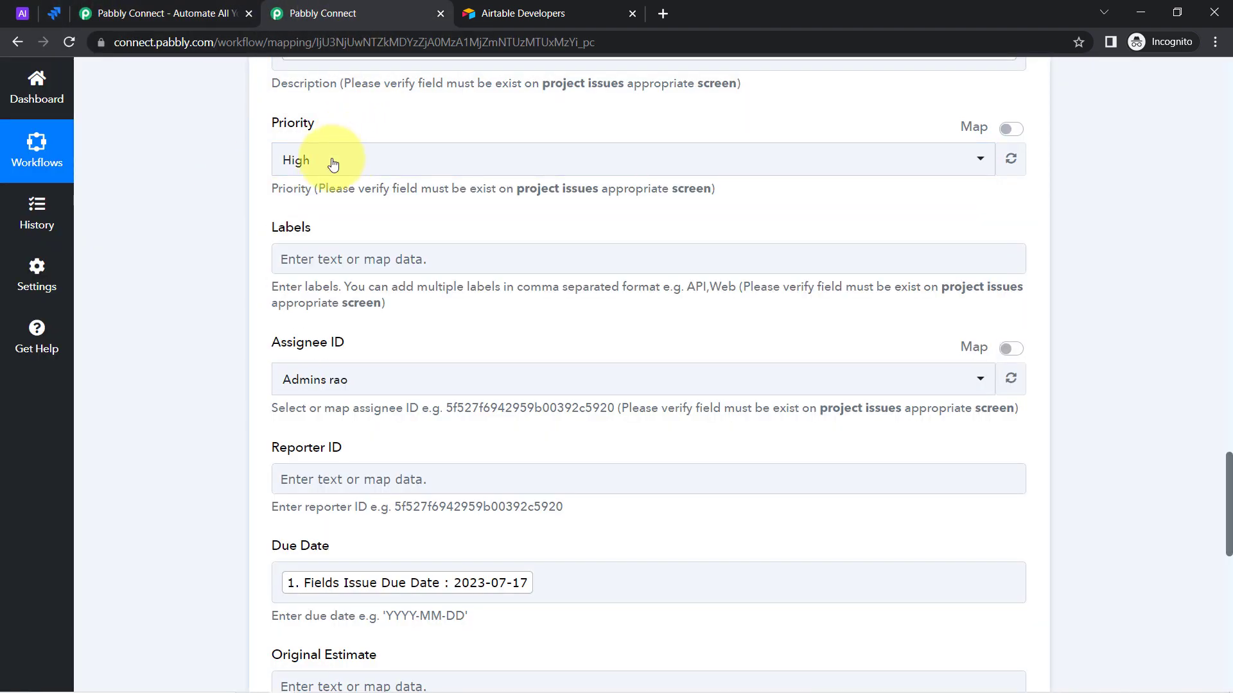
{"action": "left_click", "coordinate": [1011, 128]}
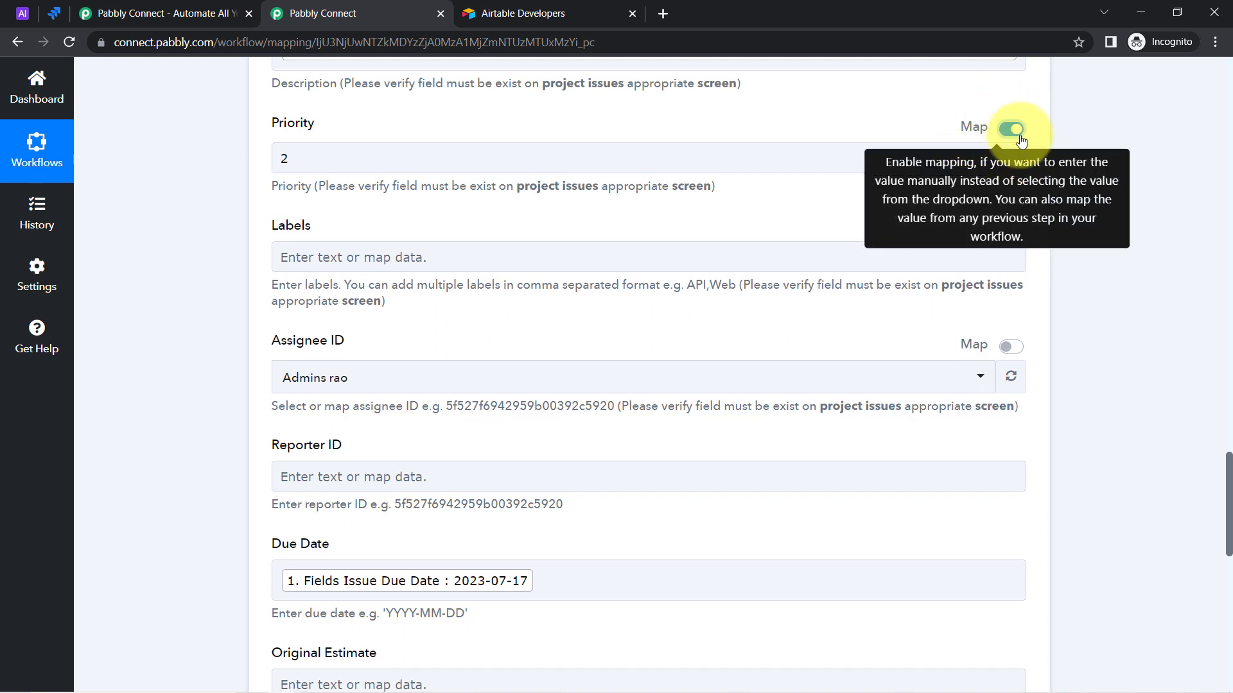
{"action": "left_click", "coordinate": [295, 159]}
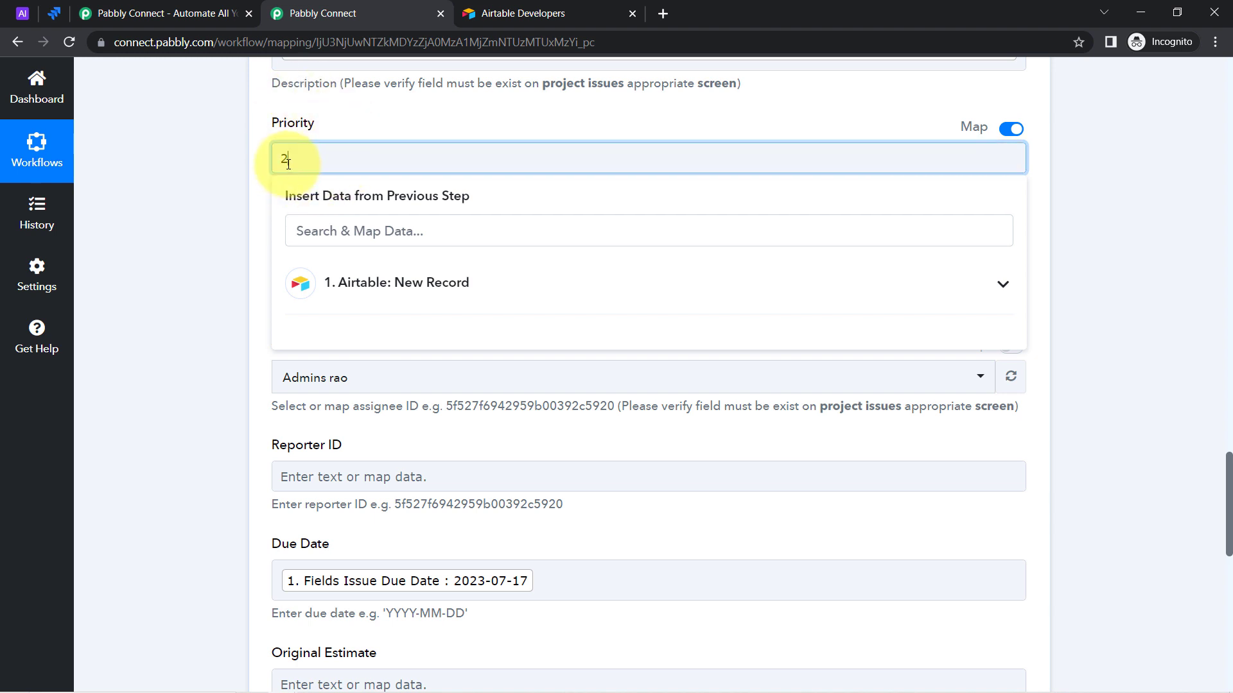
{"action": "key", "text": "Return"}
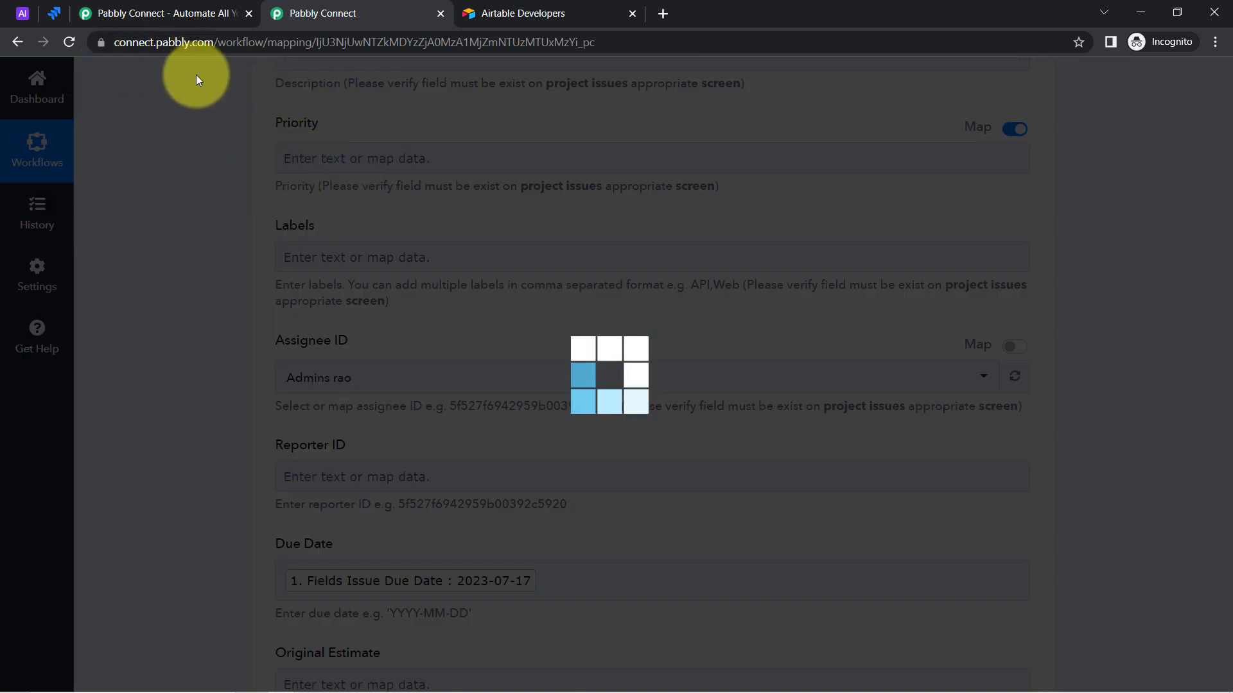
Step: Check the Airtable issues table, and map the Jira action's Priority to the Fields Issue Priority value from the Airtable New Record step
{"action": "left_click", "coordinate": [48, 18]}
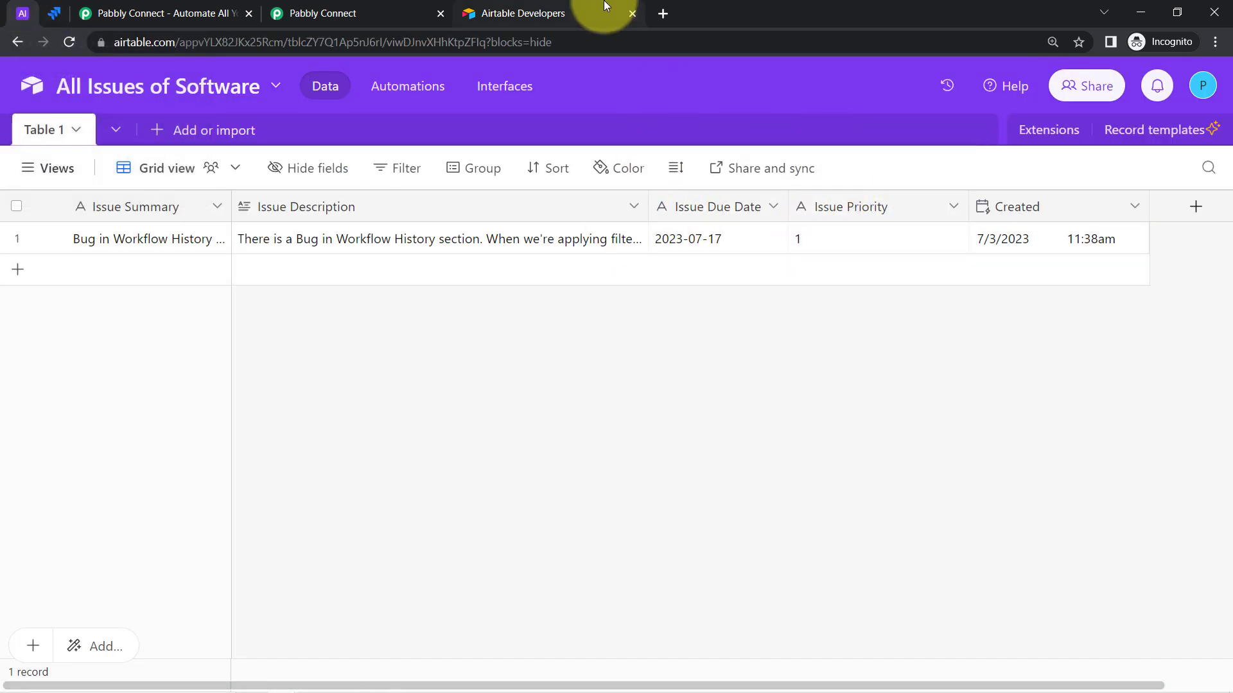
{"action": "left_click", "coordinate": [322, 15]}
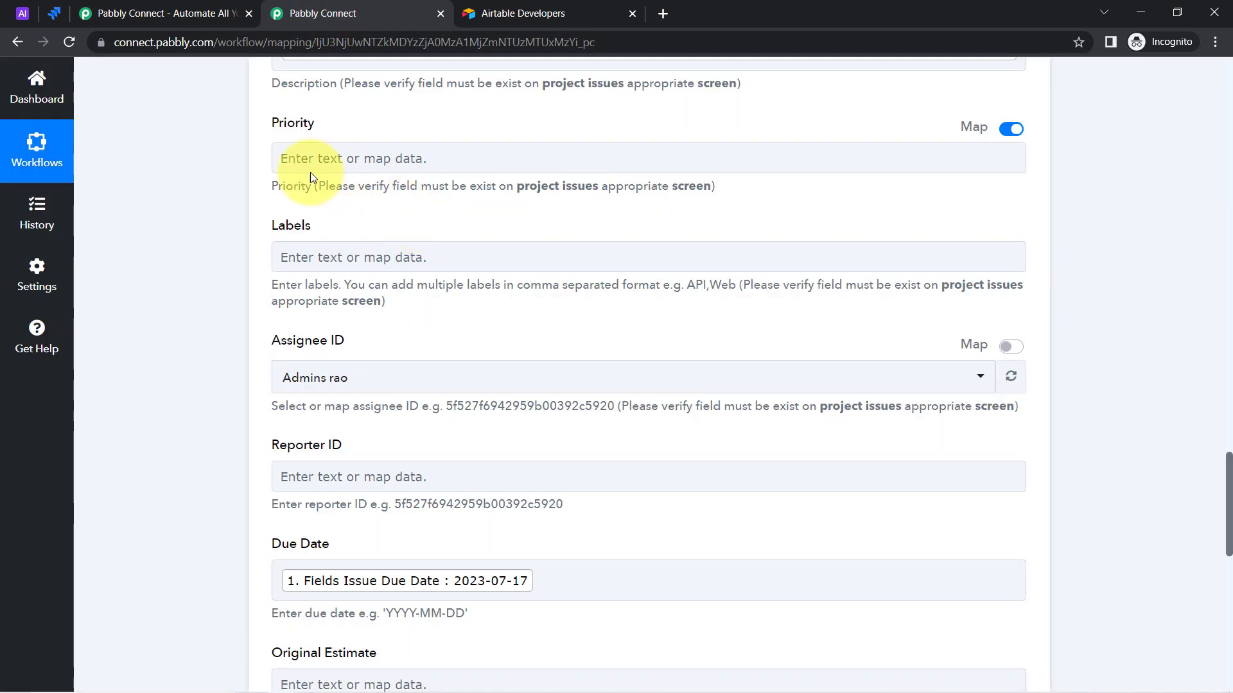
{"action": "left_click", "coordinate": [287, 162]}
{"action": "left_click", "coordinate": [350, 283]}
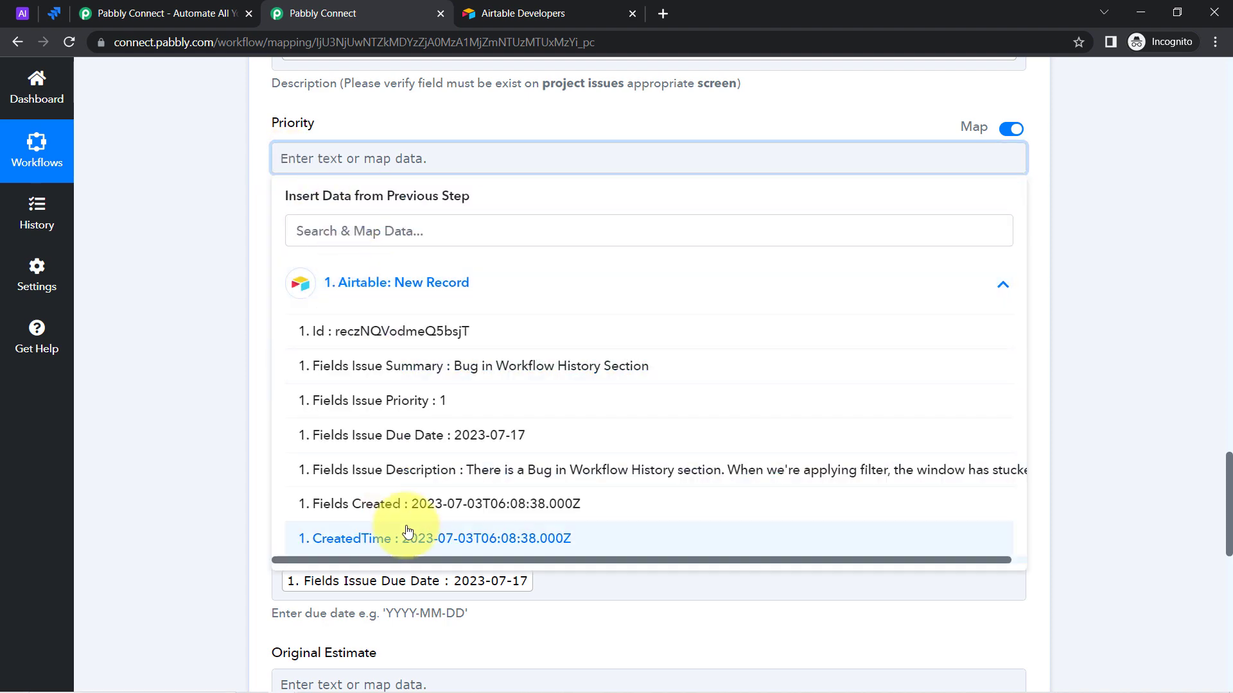
{"action": "left_click", "coordinate": [434, 402]}
{"action": "left_click", "coordinate": [253, 329]}
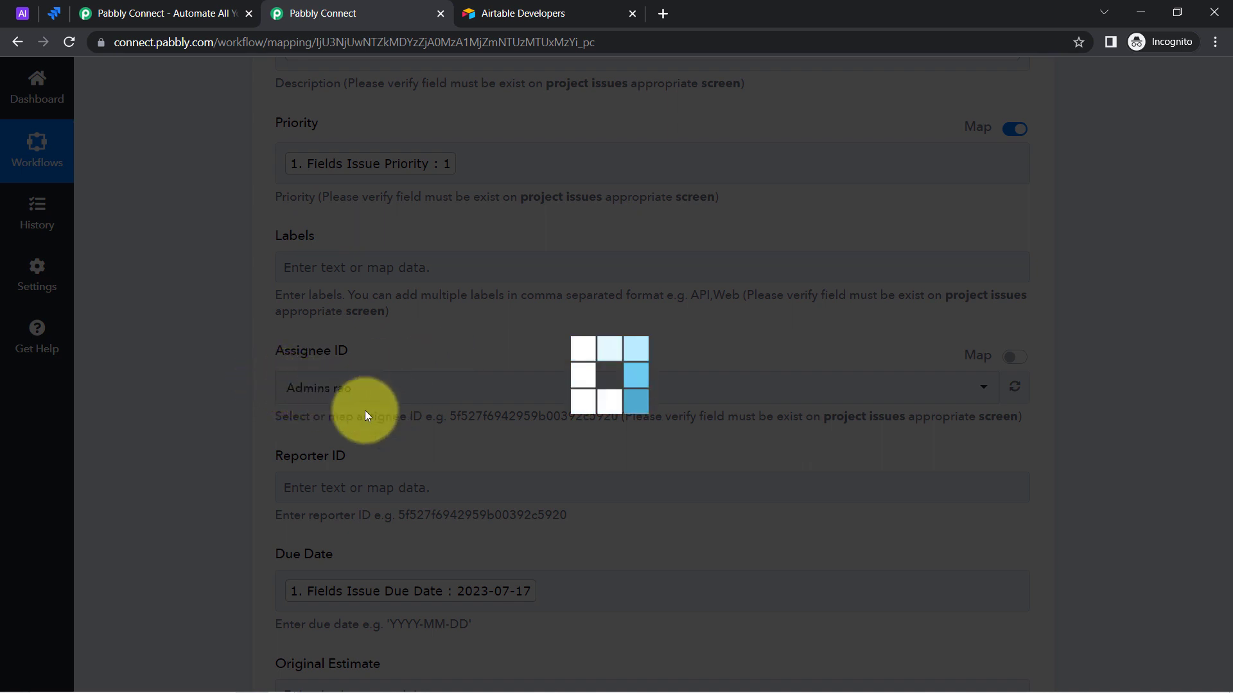
Step: Check the unassigned issues queue in Jira, and save the Create Issue action in Pabbly Connect with a test request
{"action": "left_click", "coordinate": [55, 8]}
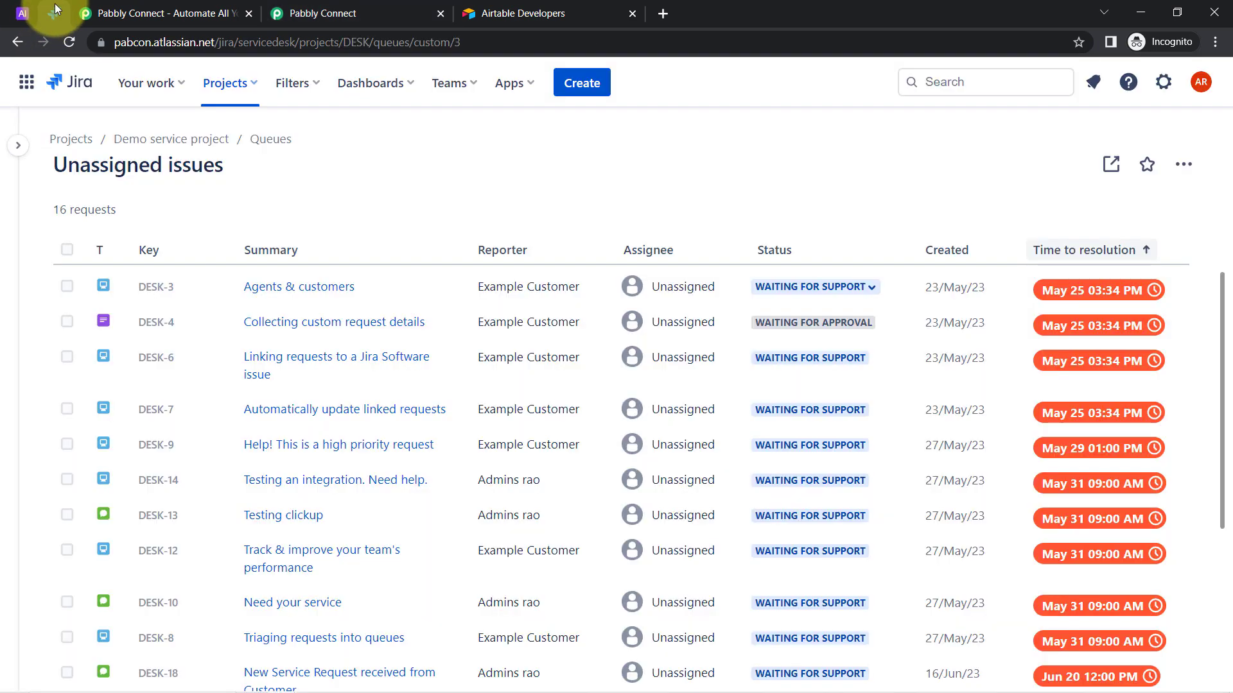
{"action": "left_click", "coordinate": [304, 13]}
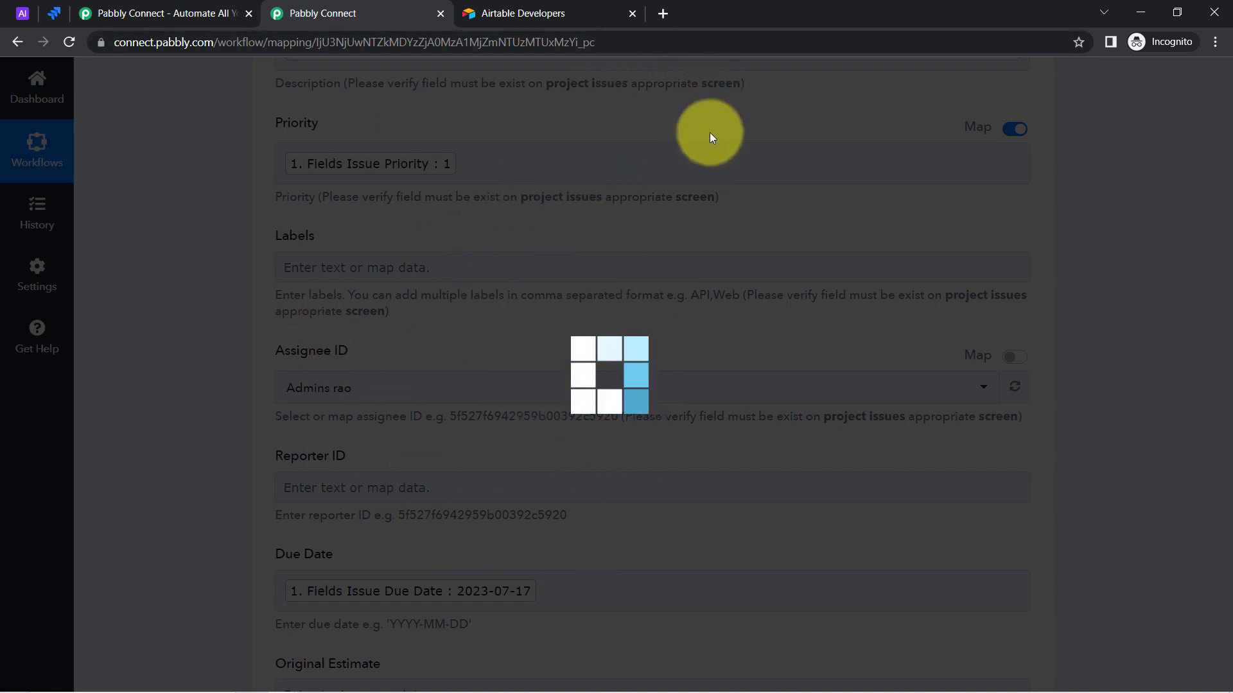
{"action": "scroll", "coordinate": [348, 468], "scroll_direction": "down", "scroll_amount": 8}
{"action": "scroll", "coordinate": [348, 468], "scroll_direction": "down", "scroll_amount": 4}
{"action": "left_click", "coordinate": [314, 324]}
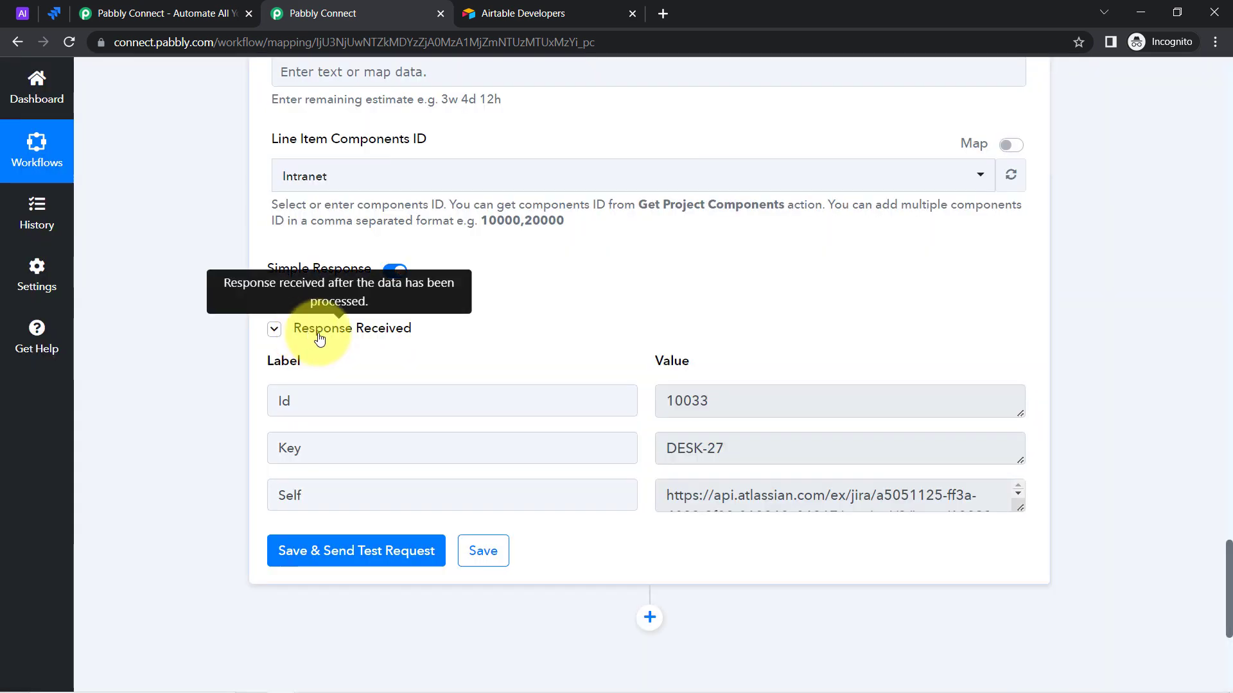
Step: Reload the Jira queue and open issue DESK-28, Bug in Workflow History Section, from the recent work items
{"action": "left_click", "coordinate": [63, 2]}
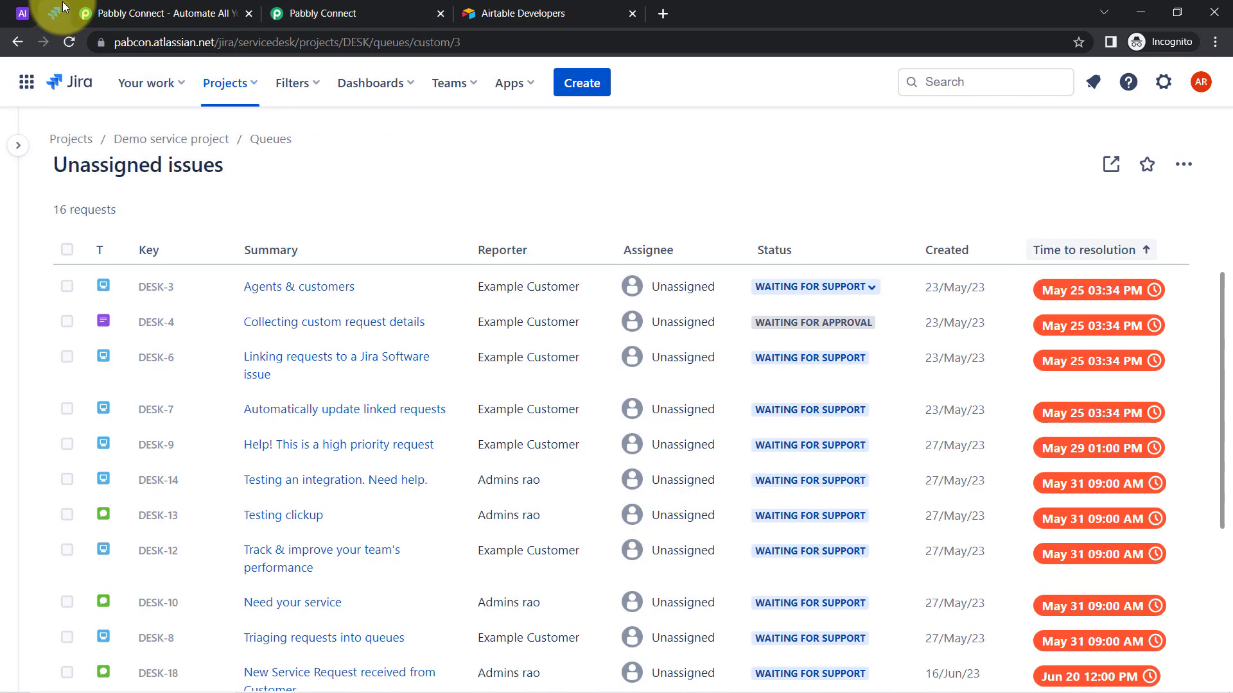
{"action": "left_click", "coordinate": [62, 41]}
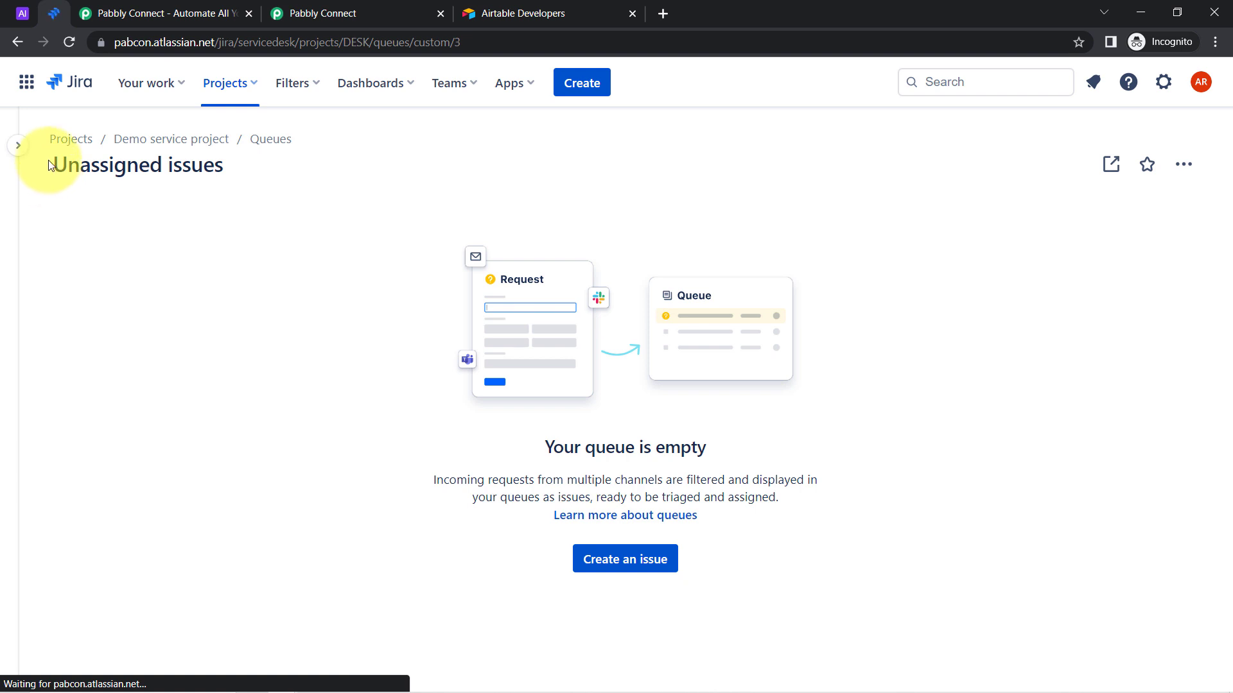
{"action": "left_click", "coordinate": [186, 86]}
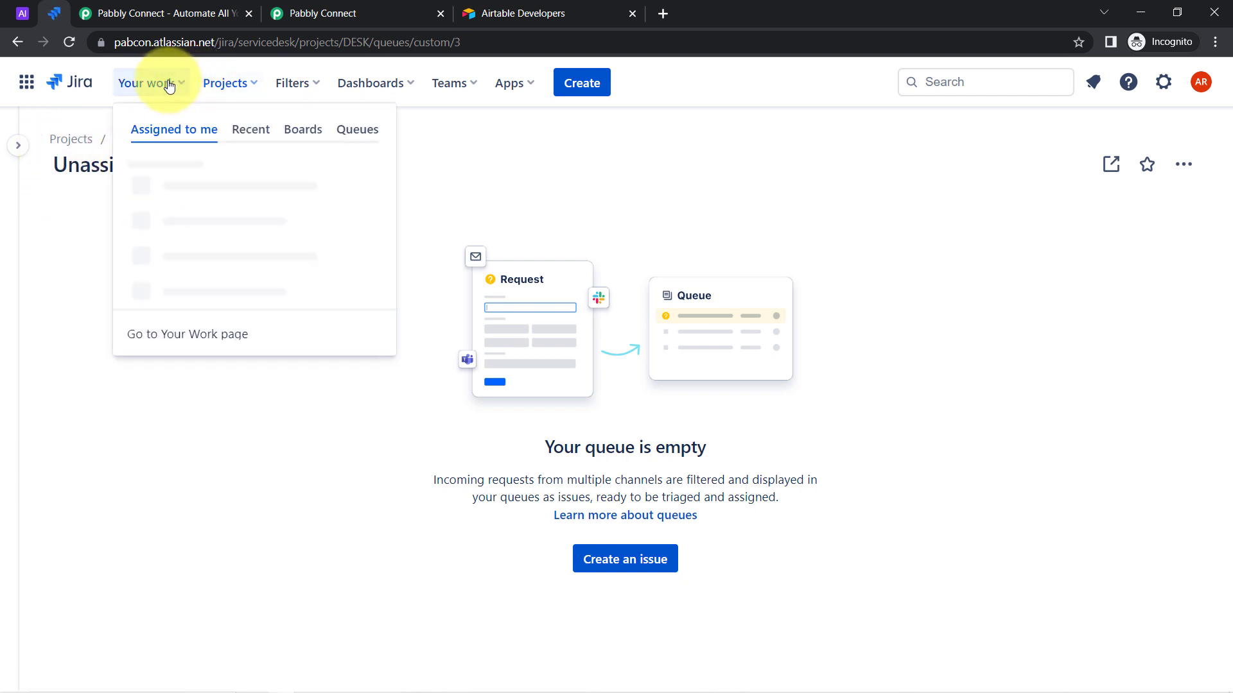
{"action": "left_click", "coordinate": [243, 130]}
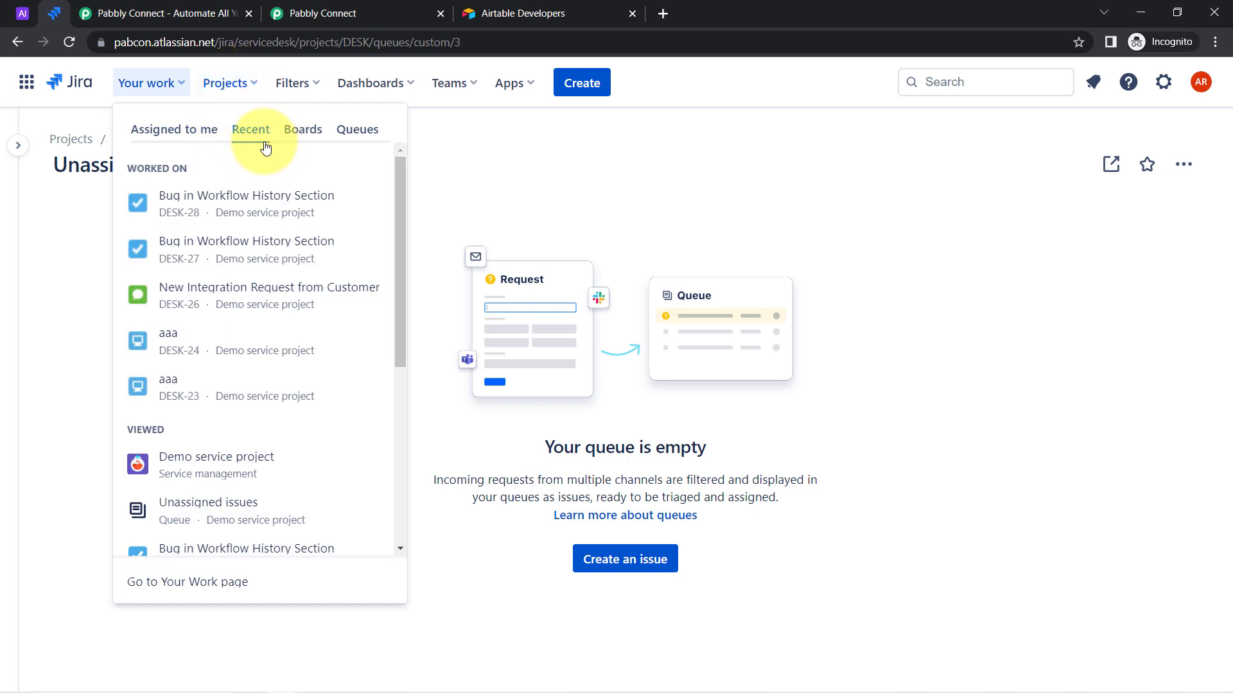
{"action": "left_click", "coordinate": [203, 204]}
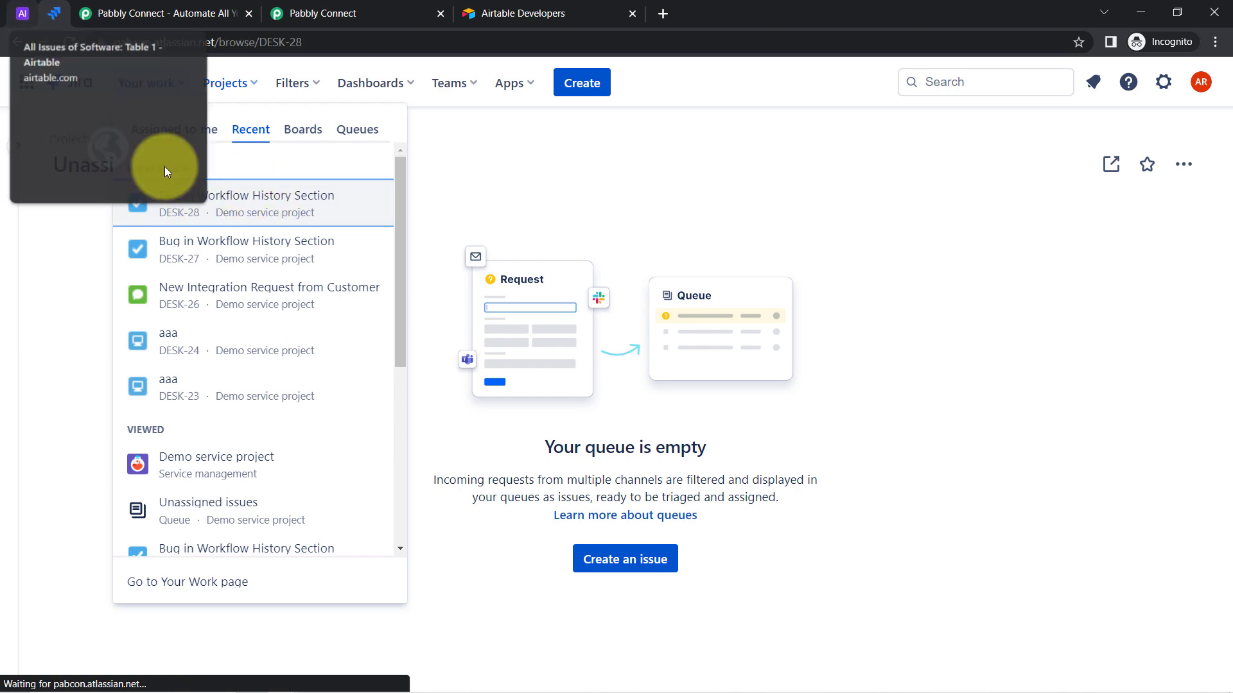
Step: Compare the Jira issue's summary, description, due date and priority with the Airtable record, slightly widening Airtable's Issue Summary column
{"action": "left_click", "coordinate": [22, 13]}
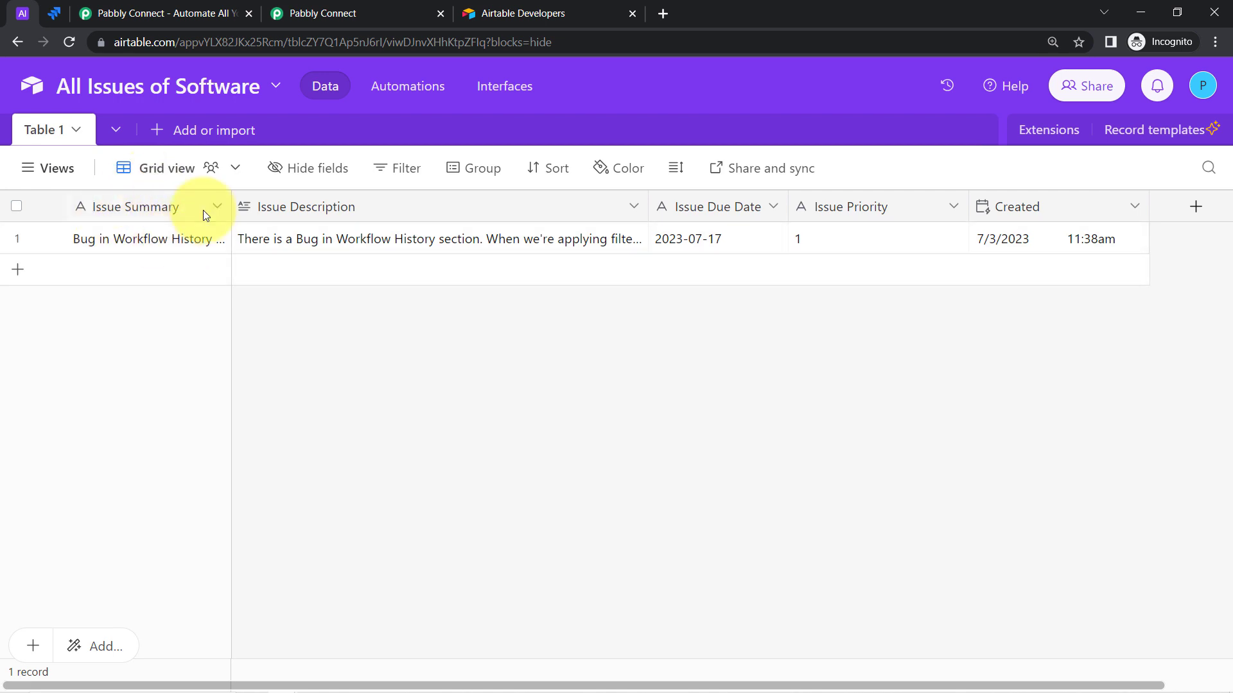
{"action": "mouse_move", "coordinate": [231, 207]}
{"action": "left_mouse_down"}
{"action": "mouse_move", "coordinate": [328, 204]}
{"action": "mouse_move", "coordinate": [251, 206]}
{"action": "left_mouse_up"}
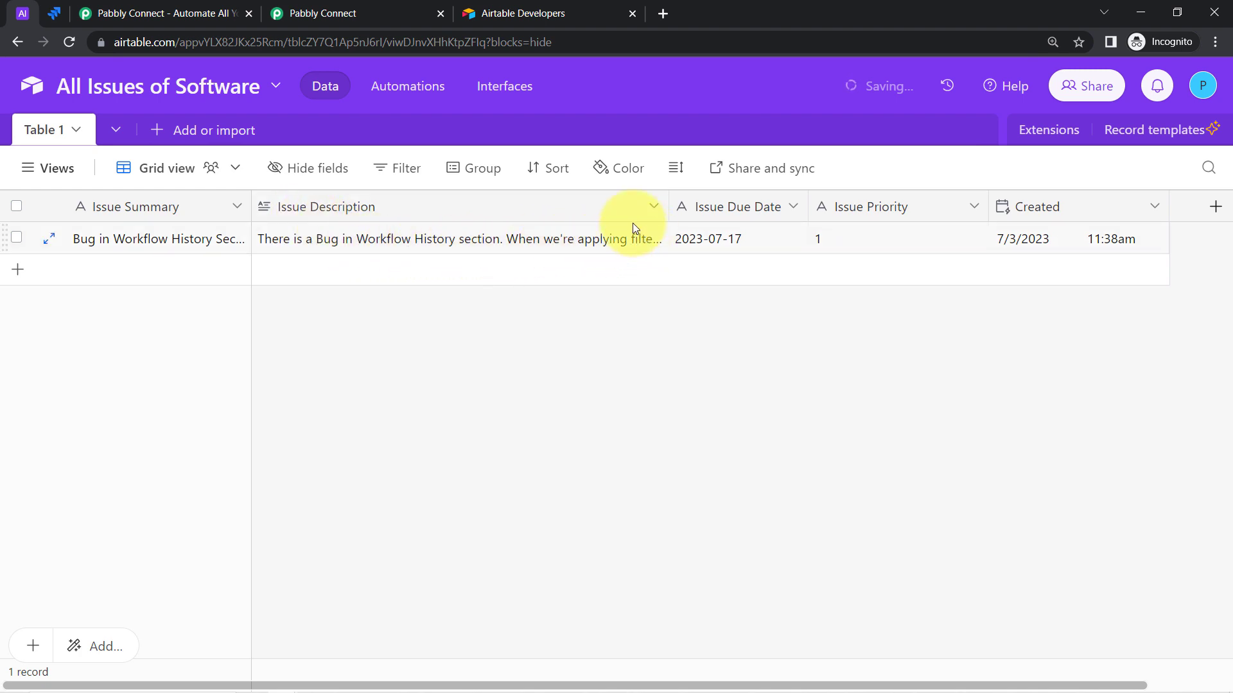
{"action": "left_click", "coordinate": [61, 13]}
{"action": "left_click_drag", "start_coordinate": [70, 353], "coordinate": [560, 353]}
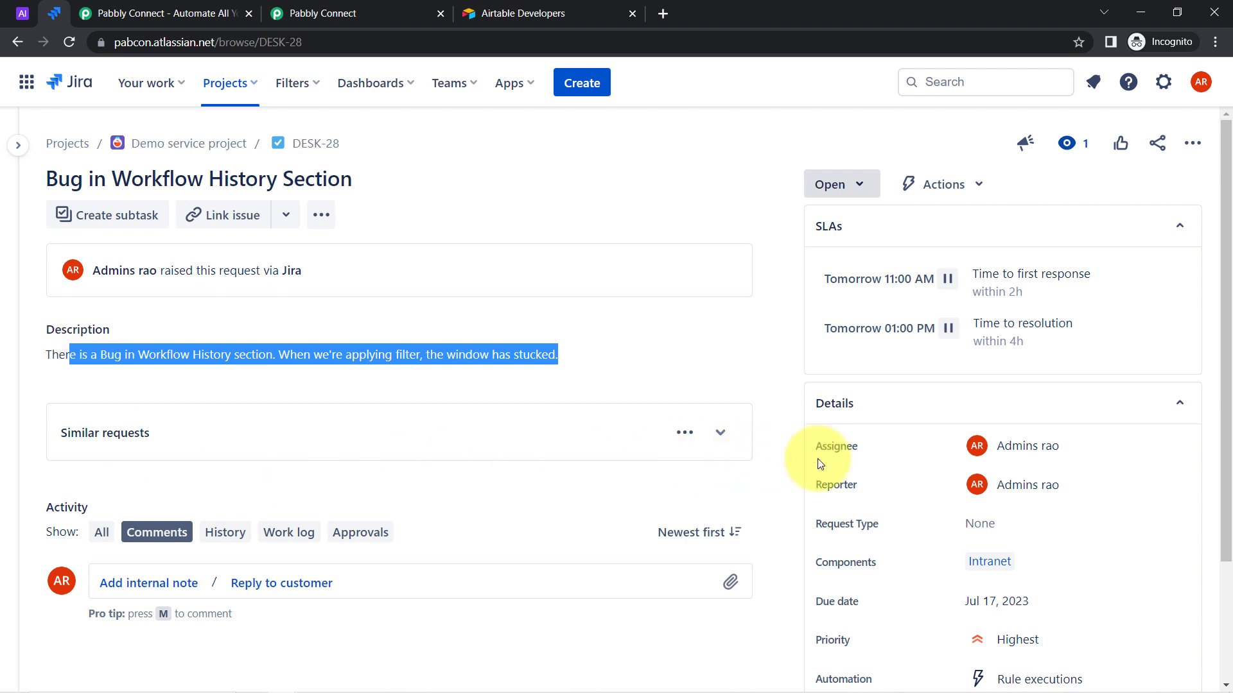
{"action": "scroll", "coordinate": [927, 509], "scroll_direction": "down", "scroll_amount": 1}
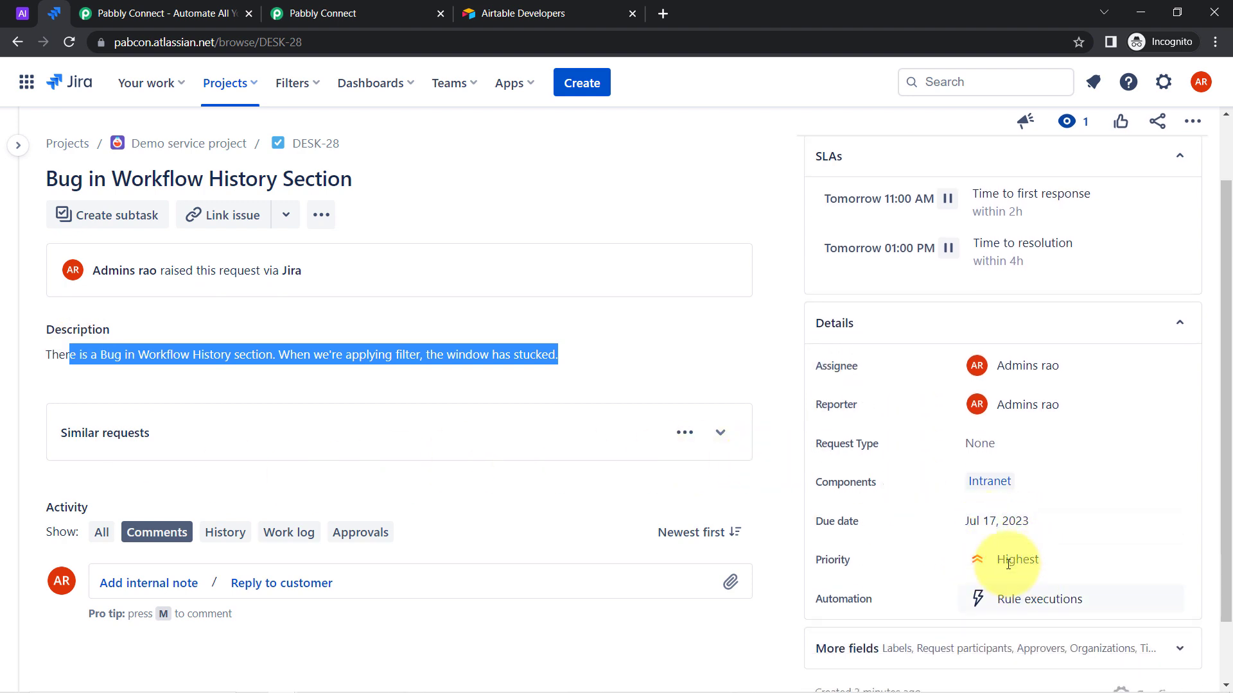
{"action": "mouse_move", "coordinate": [8, 252]}
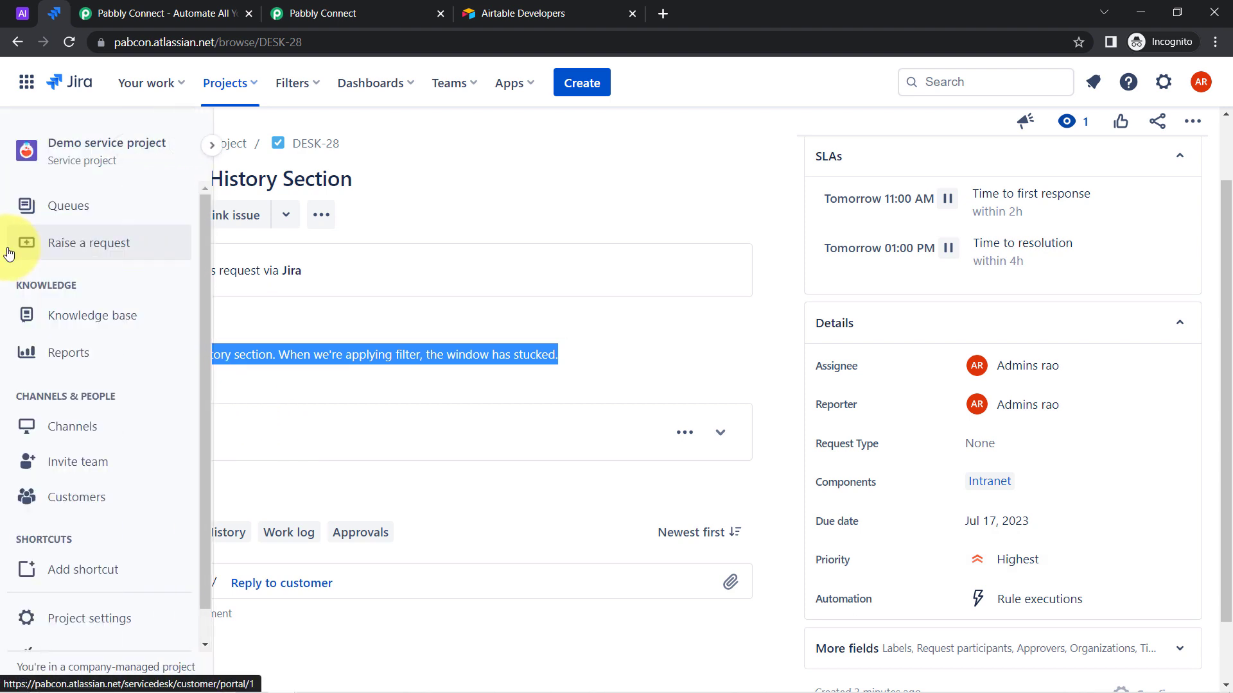
{"action": "left_click", "coordinate": [20, 14]}
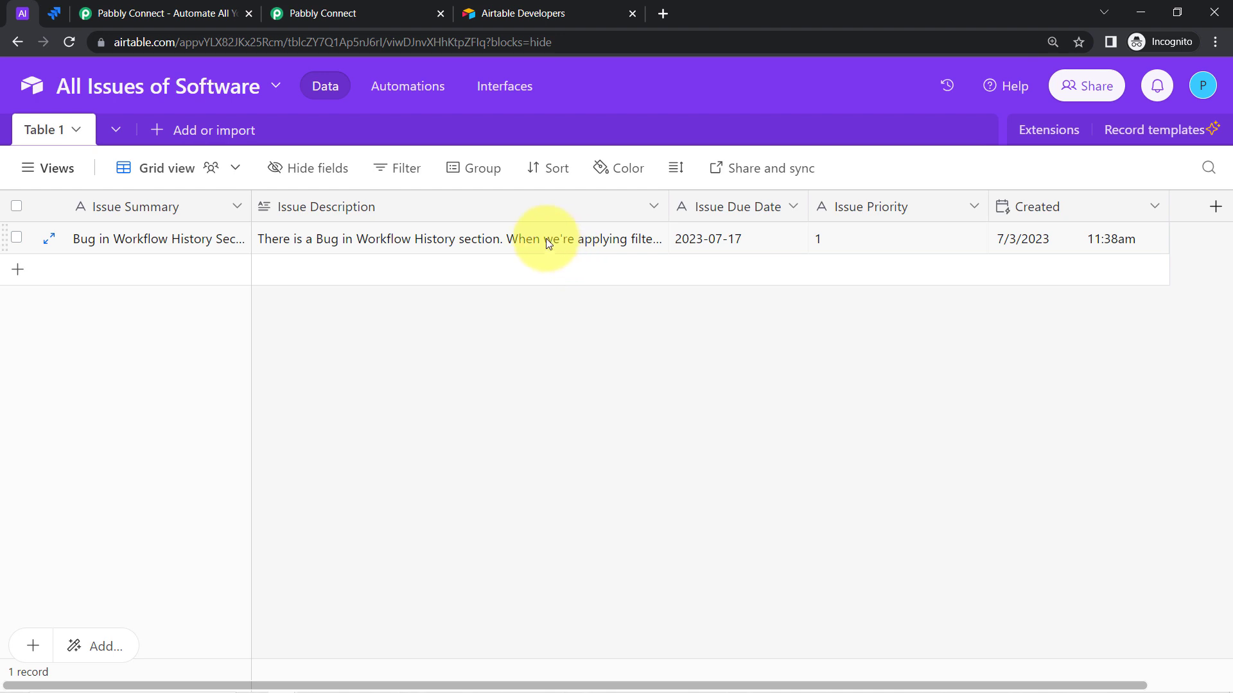
{"action": "left_click", "coordinate": [53, 13]}
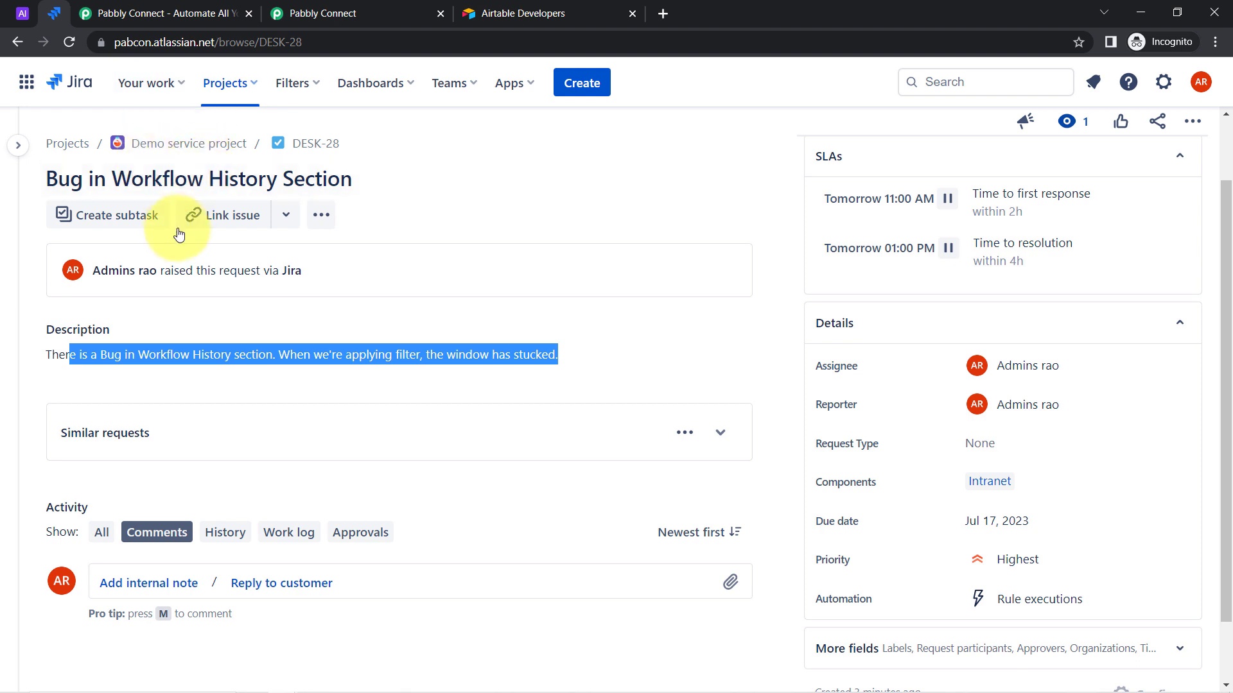
Step: Return to the Pabbly Connect workflow and collapse its Airtable trigger and Jira Software action details
{"action": "left_click", "coordinate": [295, 13]}
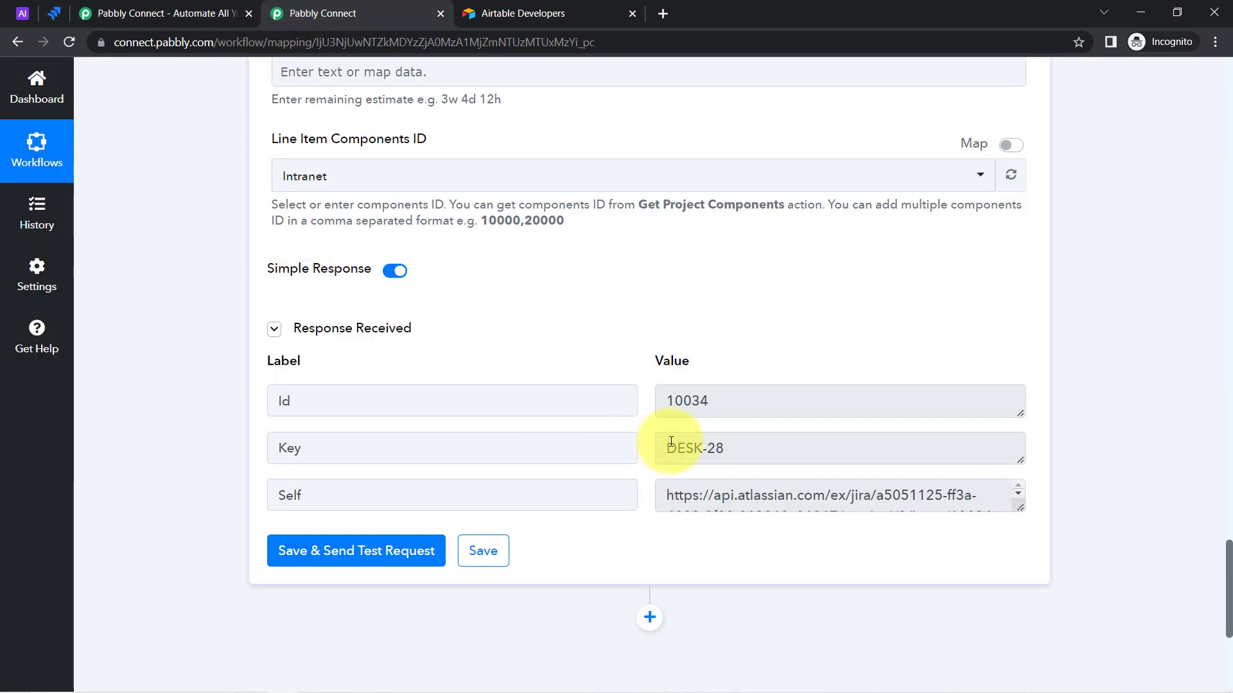
{"action": "left_click_drag", "start_coordinate": [1229, 558], "coordinate": [1194, 14]}
{"action": "left_click", "coordinate": [449, 310]}
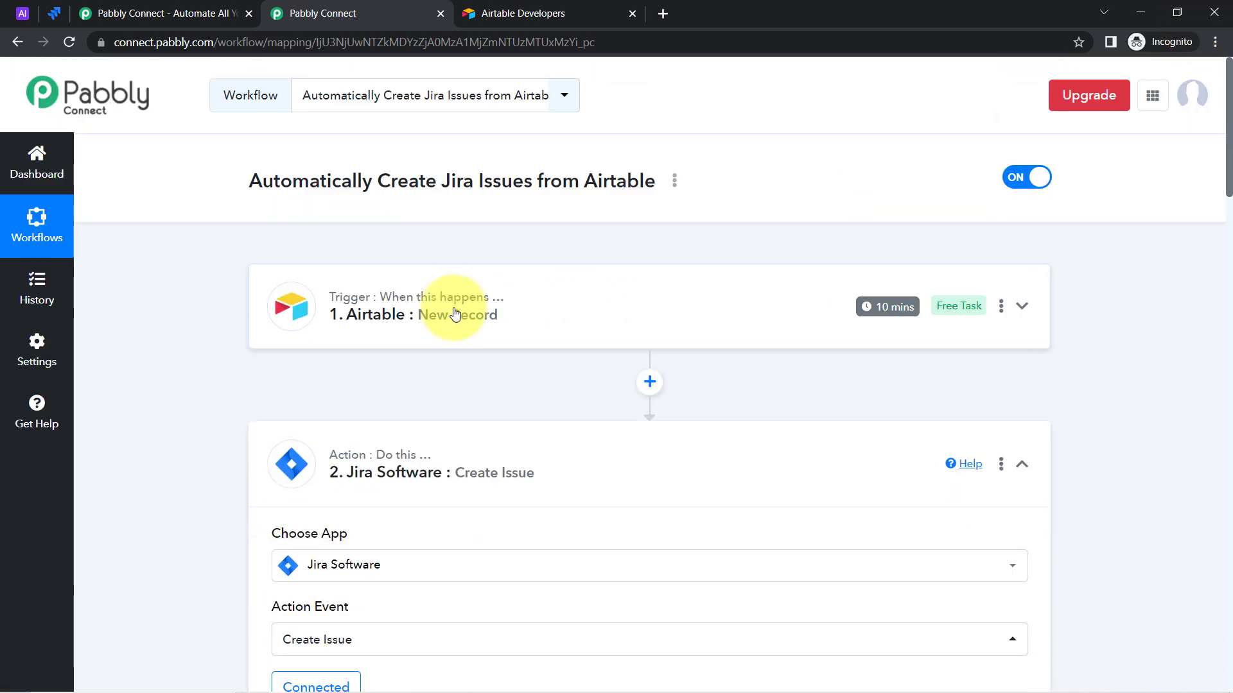
{"action": "left_click", "coordinate": [358, 471]}
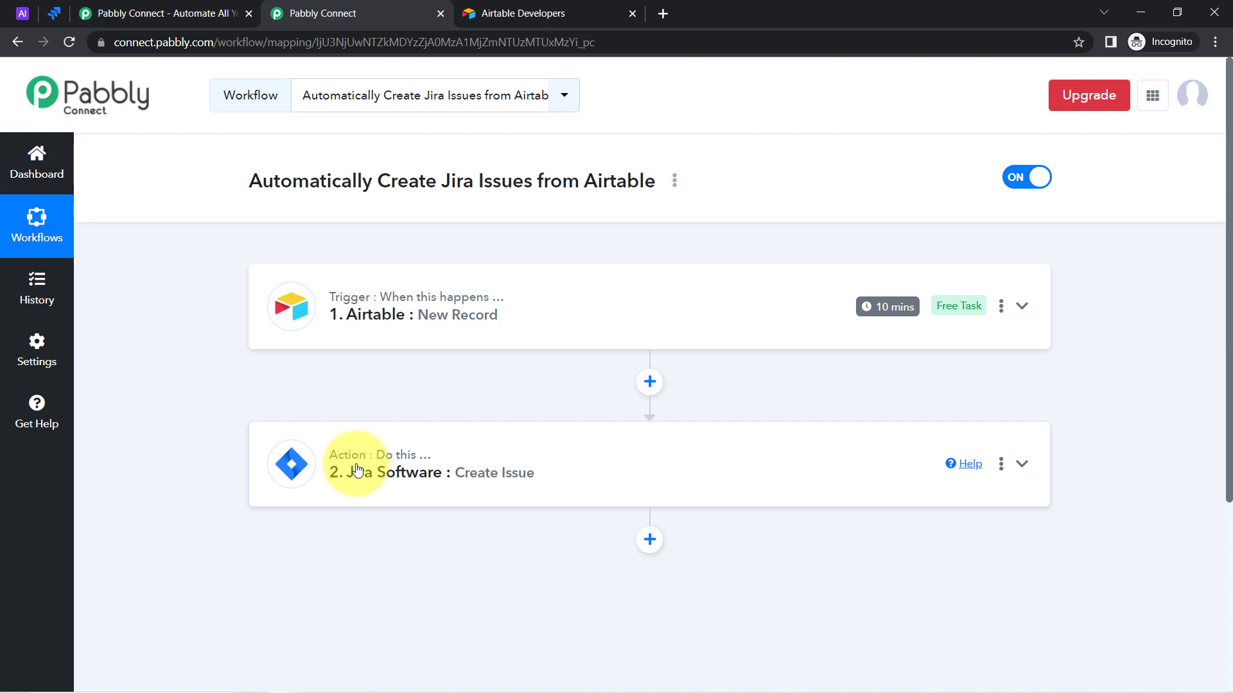
Step: Copy the share link of the Automatically Create Jira Issues from Airtable workflow and close the sharing dialog
{"action": "left_click", "coordinate": [674, 181]}
{"action": "left_click", "coordinate": [568, 269]}
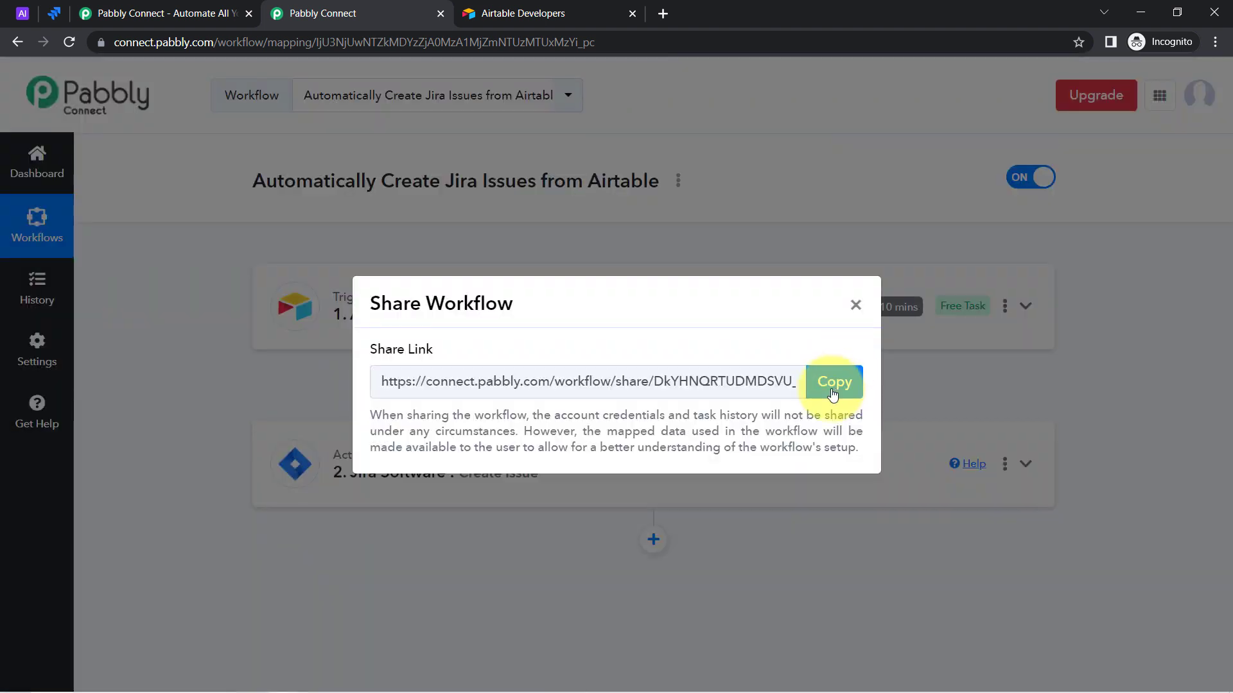
{"action": "left_click", "coordinate": [832, 385]}
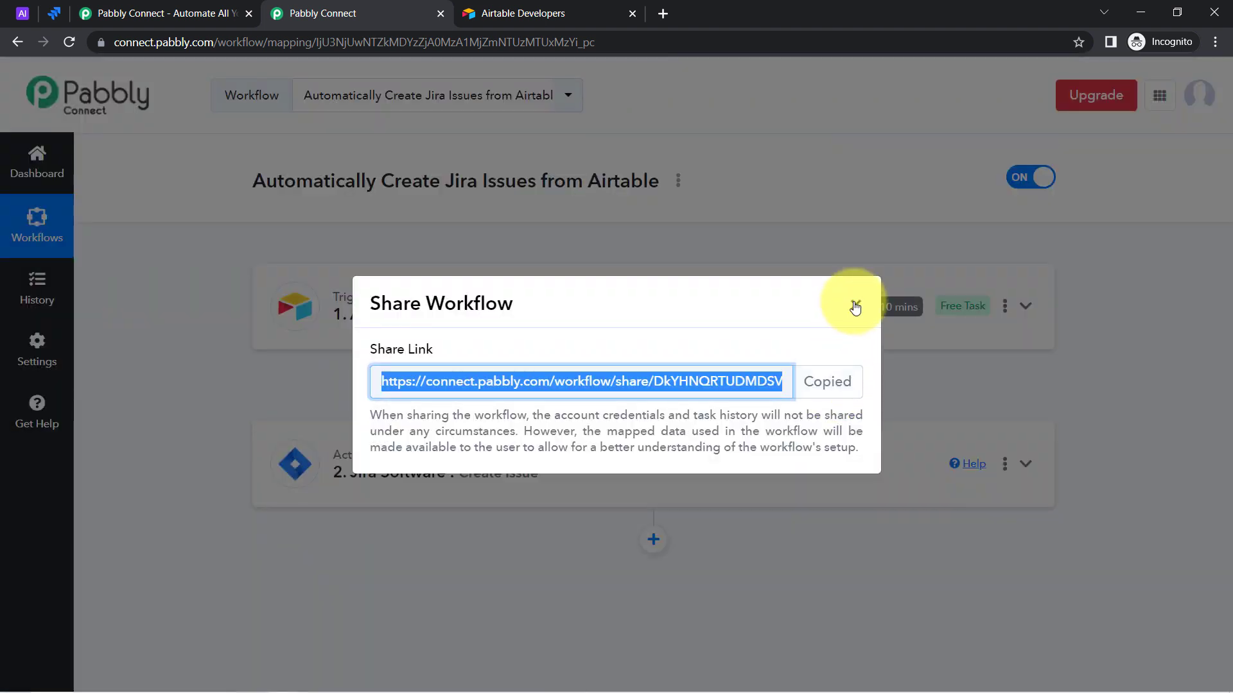
{"action": "left_click", "coordinate": [855, 305]}
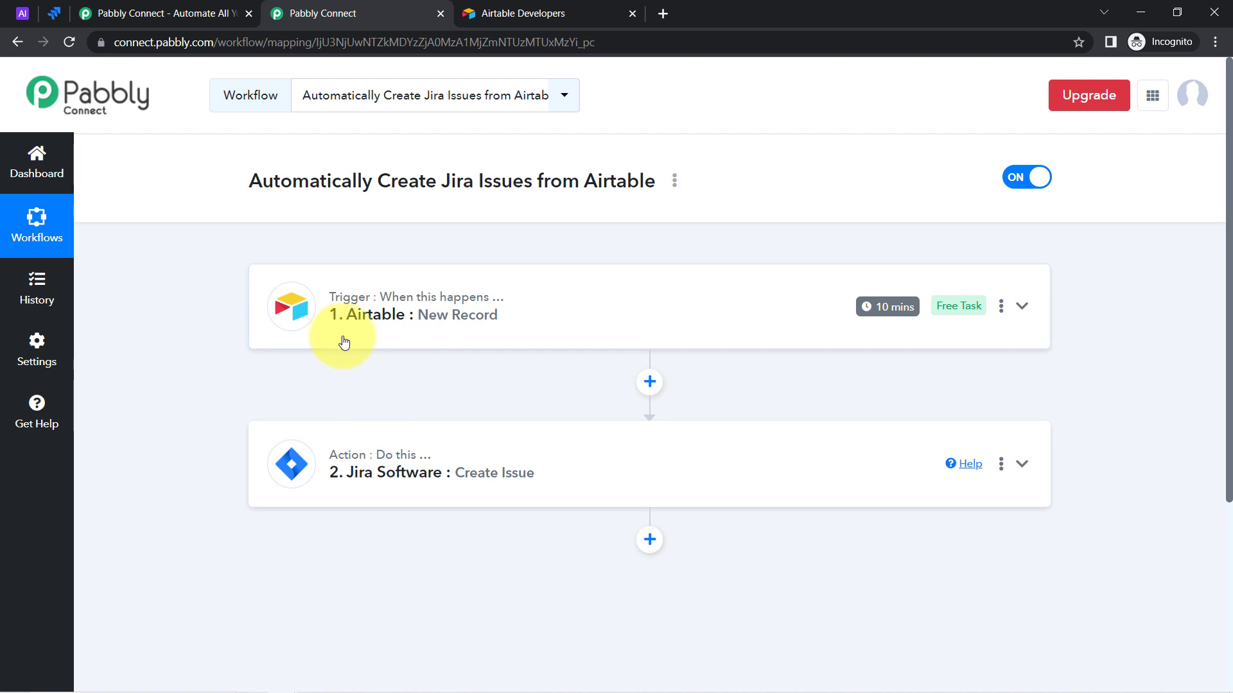
{"action": "mouse_move", "coordinate": [490, 296]}
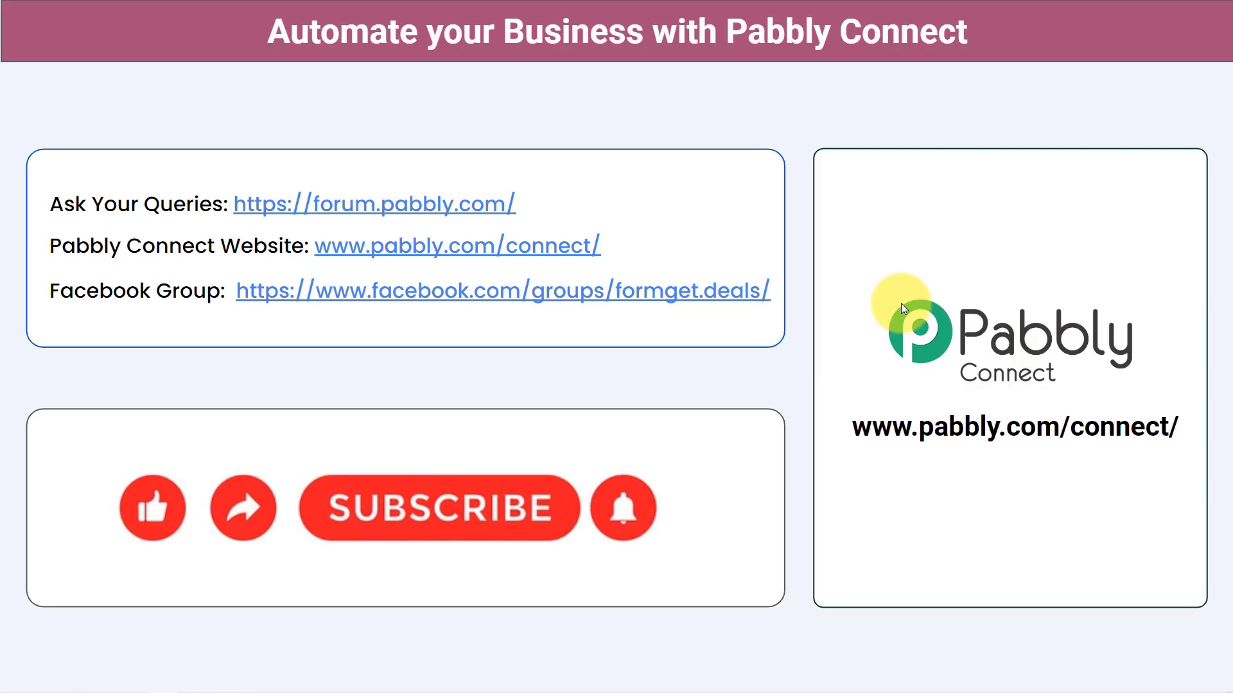